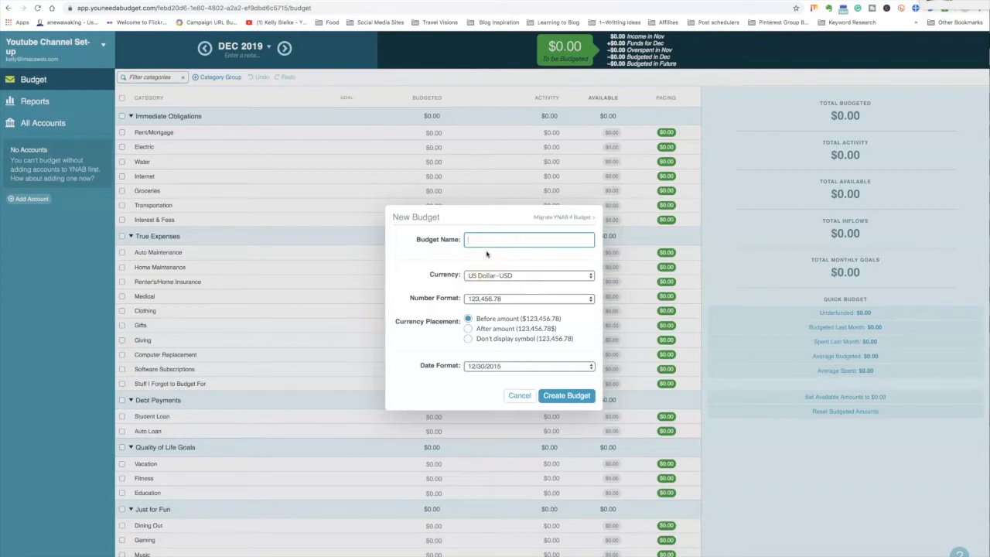
- Create a new budget named "Beginner Budgeting (YouTube)" with US Dollar currency, number format 123,456.78 and the currency symbol before the amount
type("Beginner Budgeting (Youtube)")
left_click(530, 276)
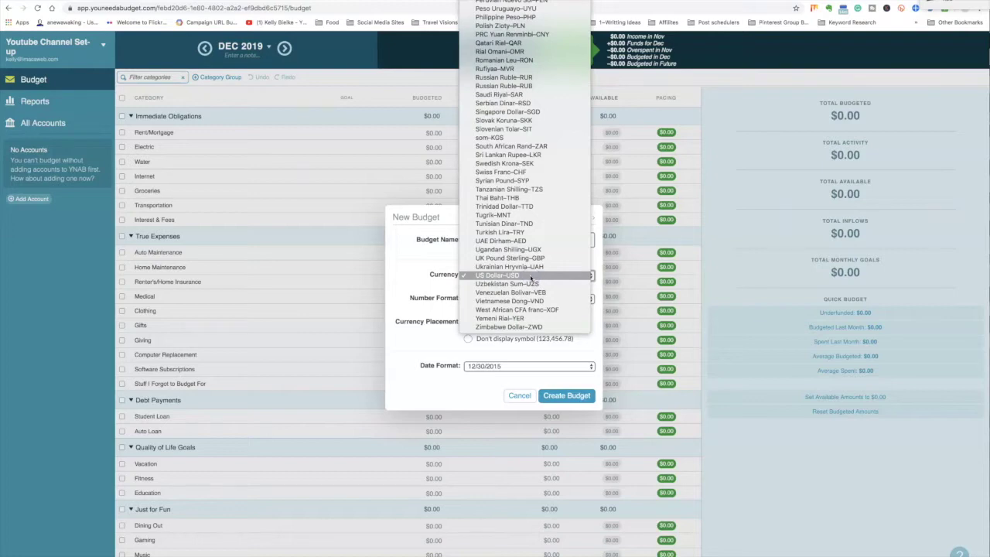
scroll(530, 278, "up", 10)
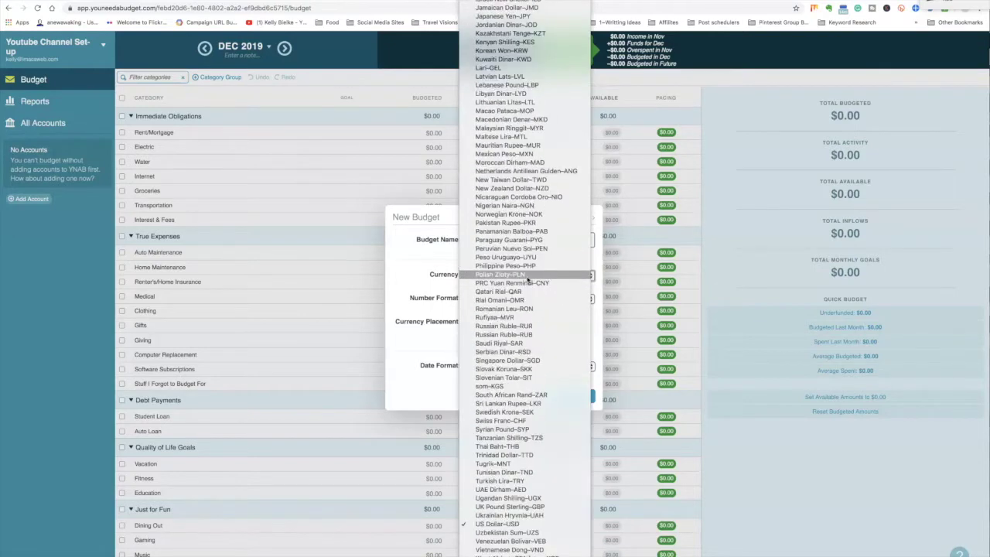
left_click(433, 357)
left_click(531, 298)
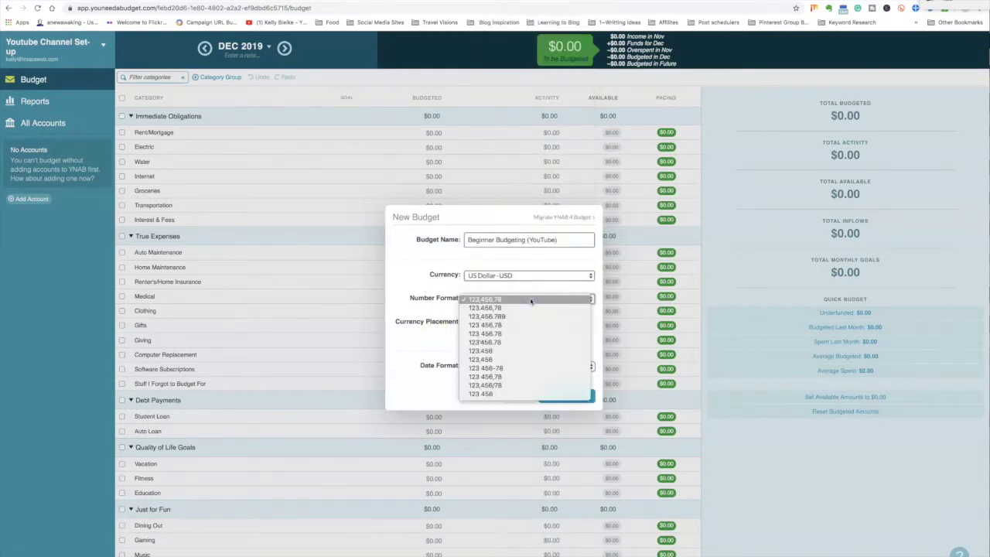
left_click(438, 318)
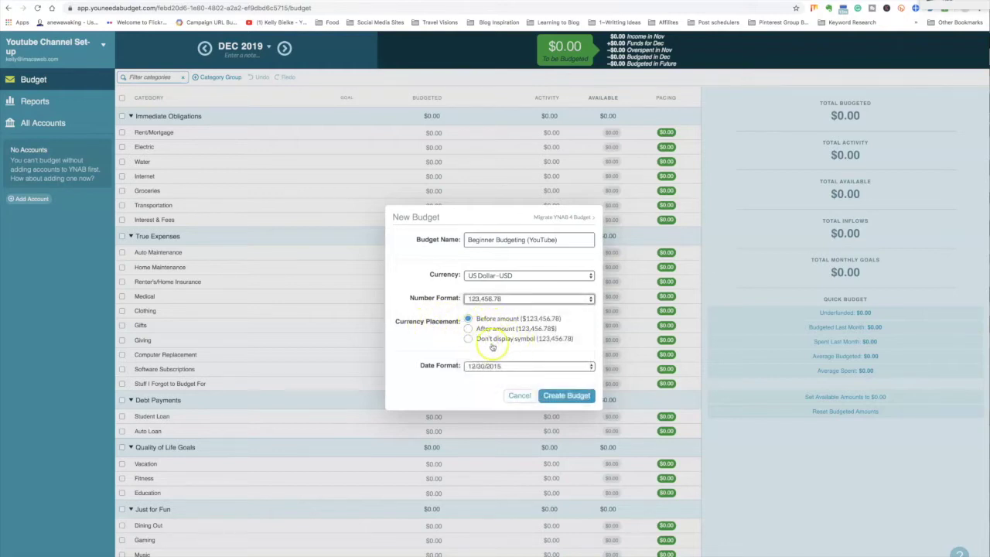
left_click(565, 396)
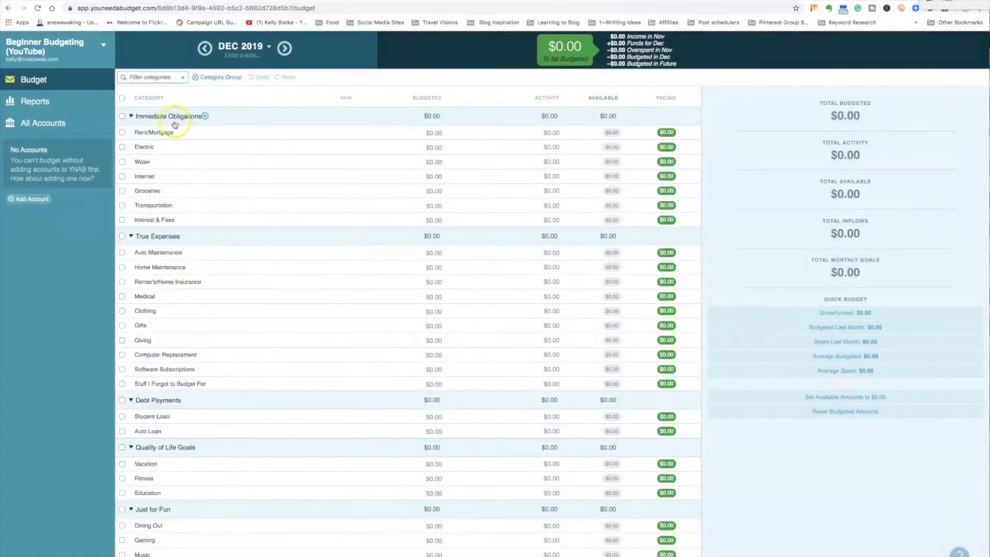
- Collapse all five category groups, from Immediate Obligations through Just for Fun, so only the group names show
left_click(131, 116)
left_click(130, 134)
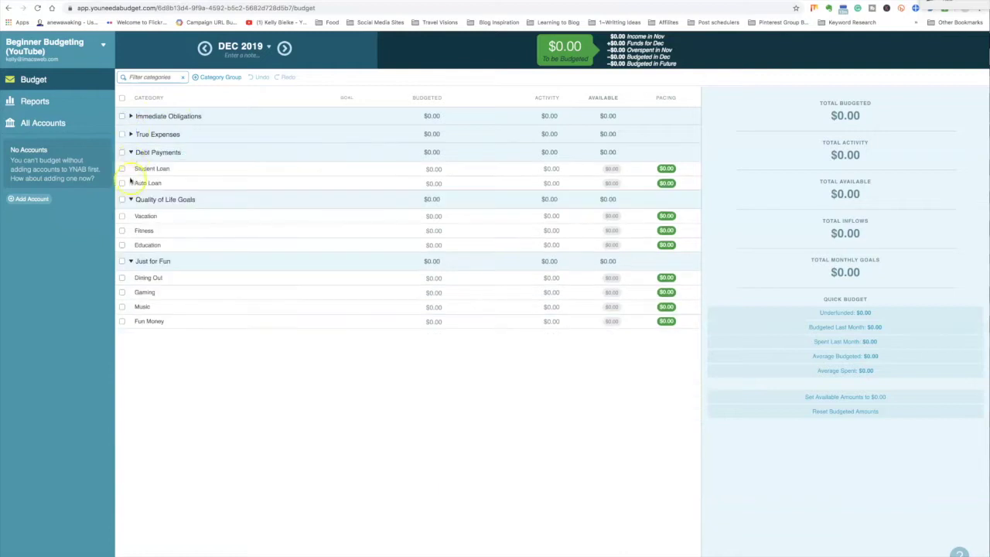
left_click(130, 152)
left_click(131, 170)
left_click(131, 188)
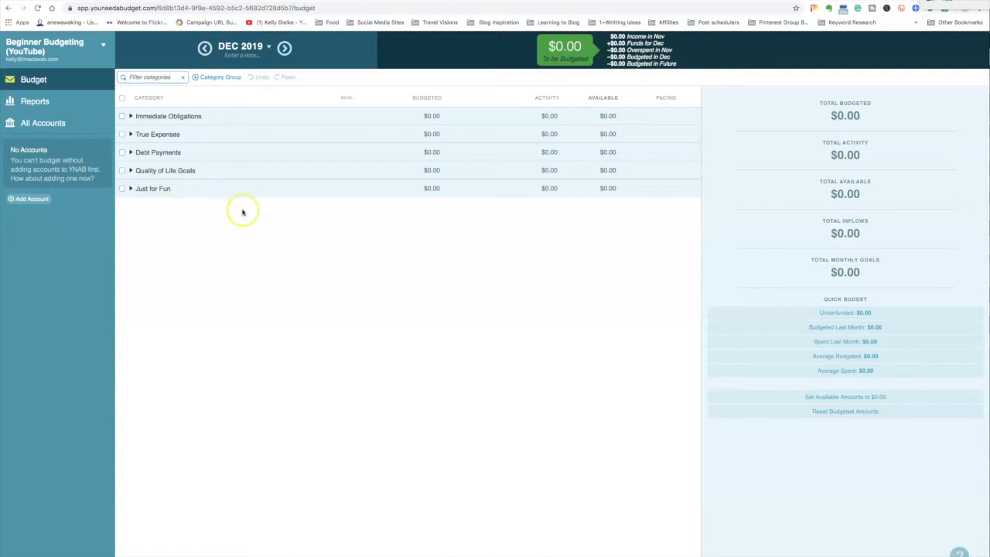
left_click(131, 116)
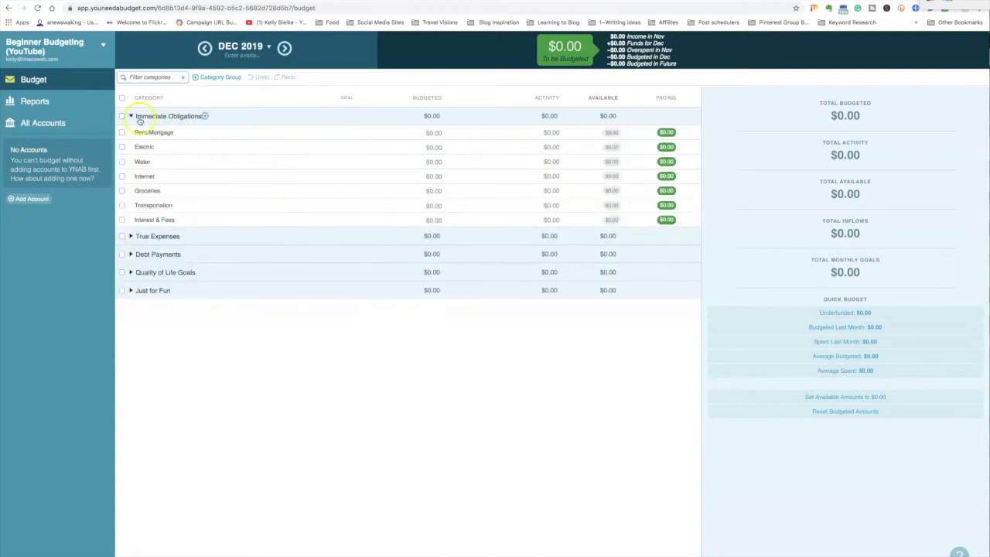
left_click(131, 116)
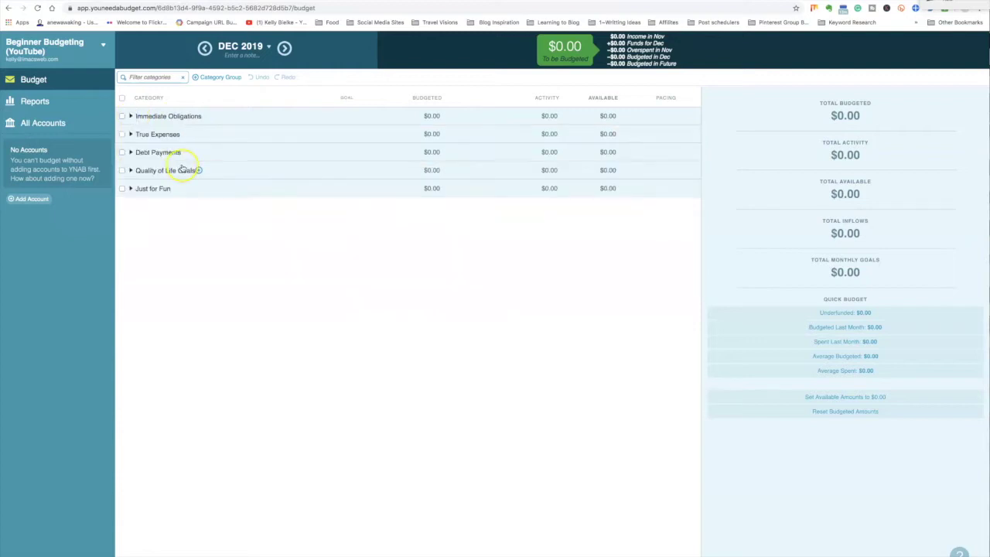
- Start adding a linked account and choose Ally Financial - Banking as the financial institution
left_click(27, 199)
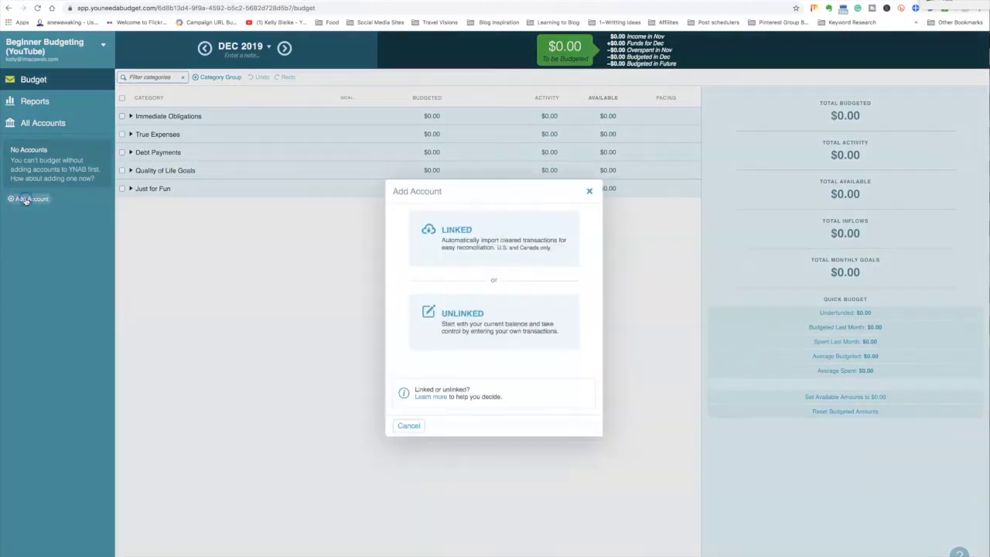
left_click(457, 230)
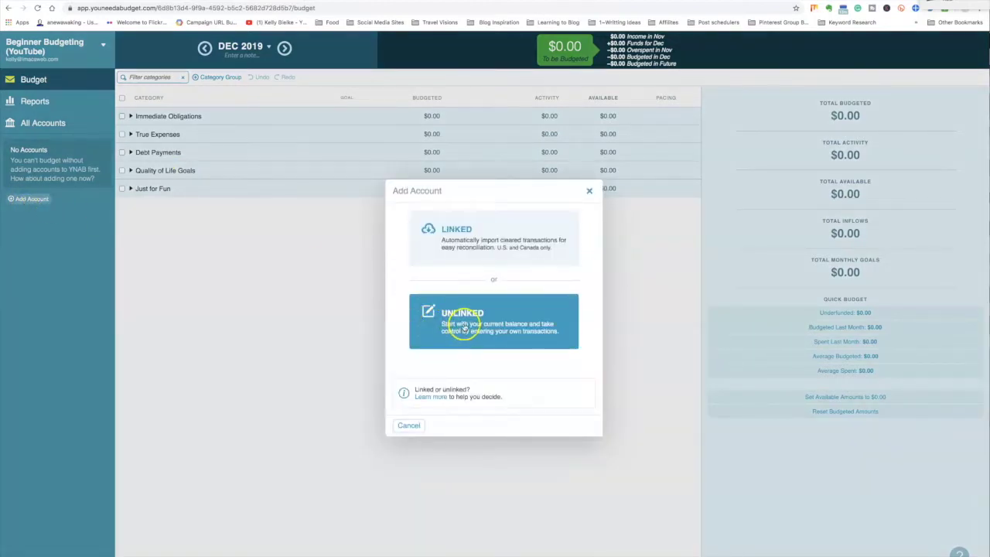
left_click(452, 235)
left_click(450, 231)
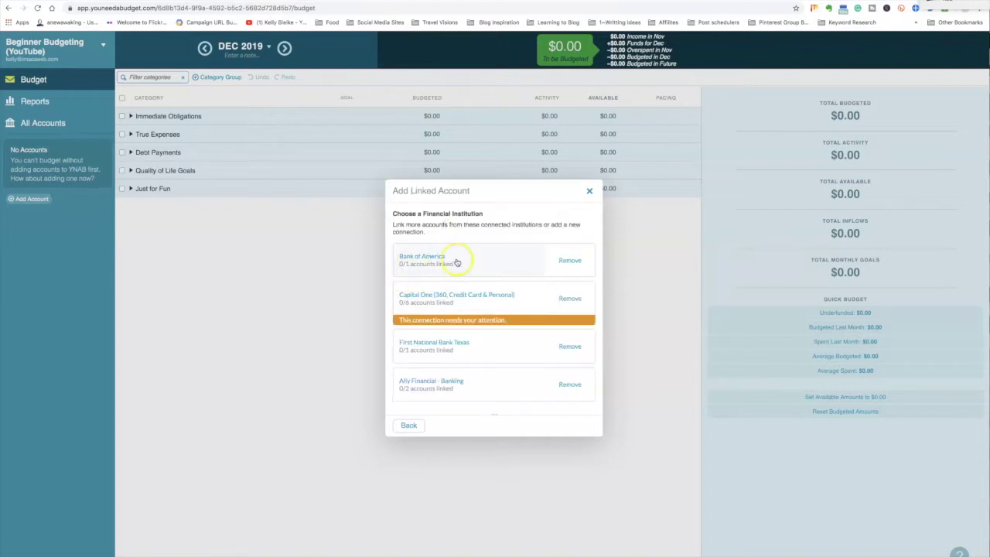
scroll(452, 334, "down", 1)
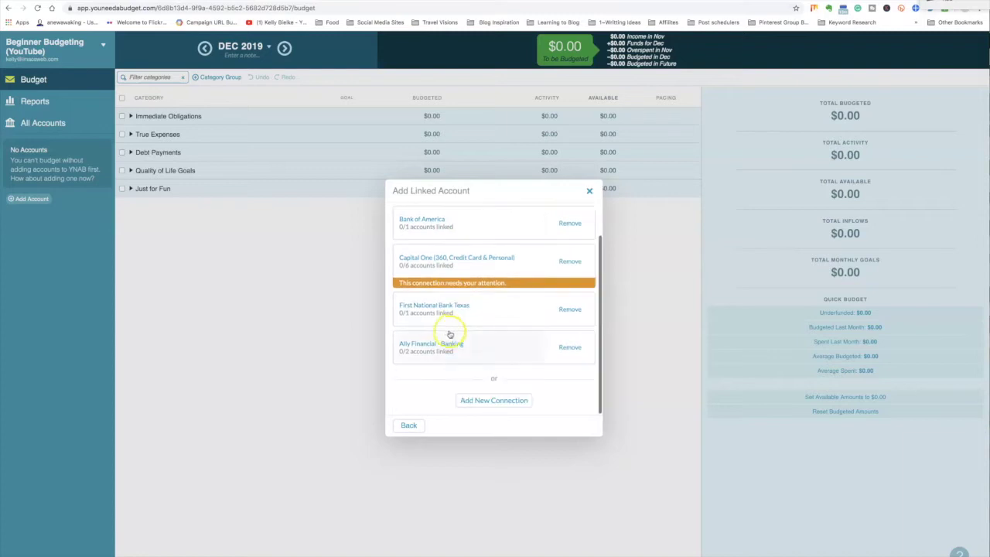
left_click(424, 346)
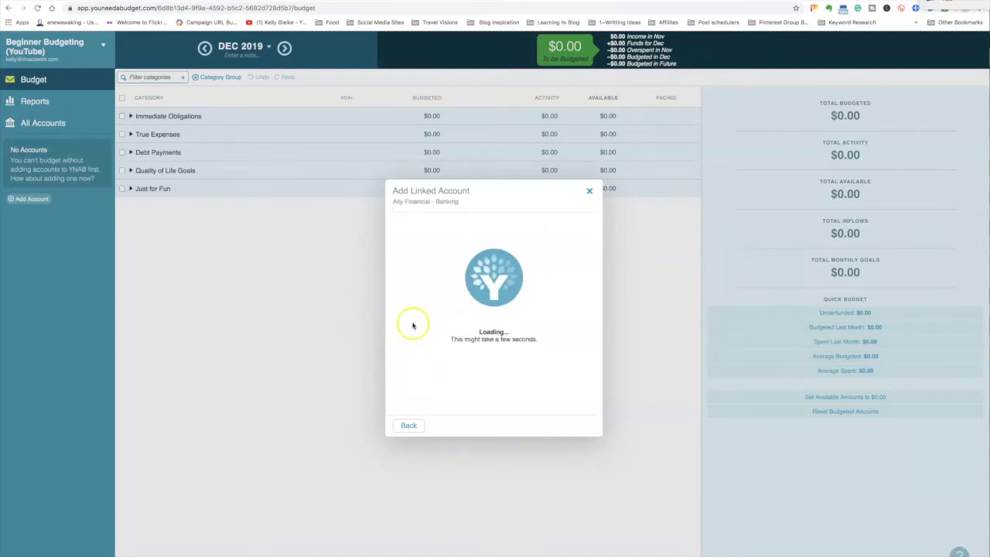
- Link the Interest Checking account as a checking account nicknamed "Ally Checking"
left_click(444, 310)
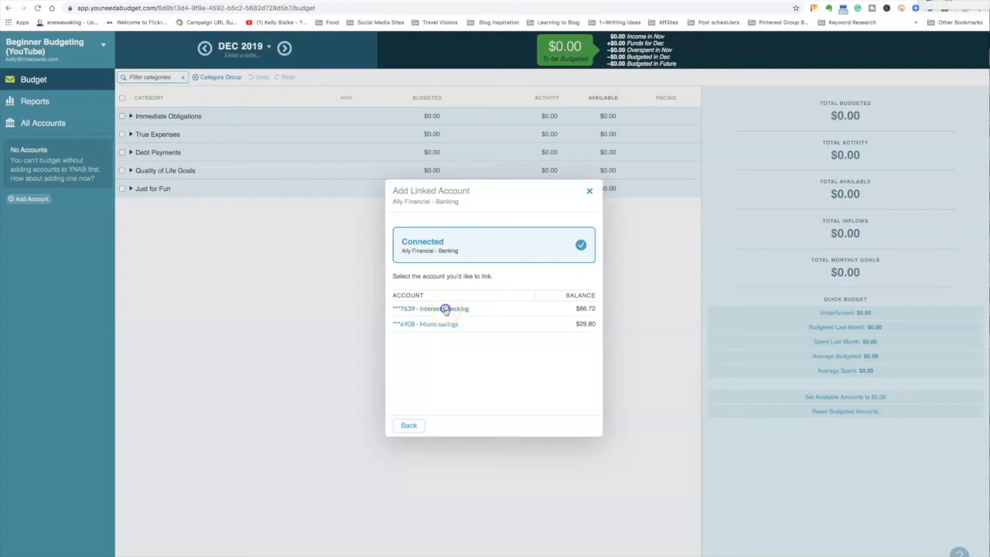
type("All")
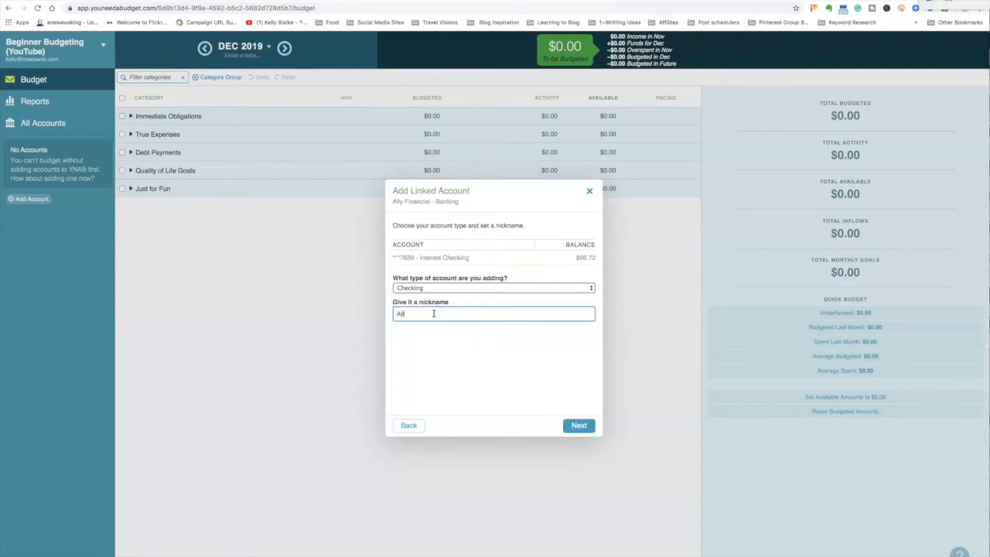
type("y Checking")
left_click(581, 425)
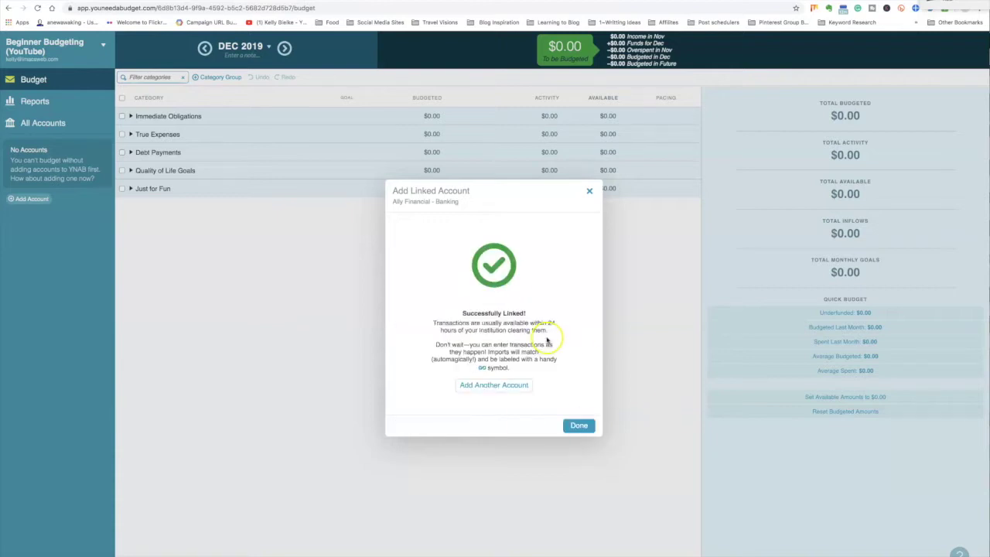
left_click(579, 426)
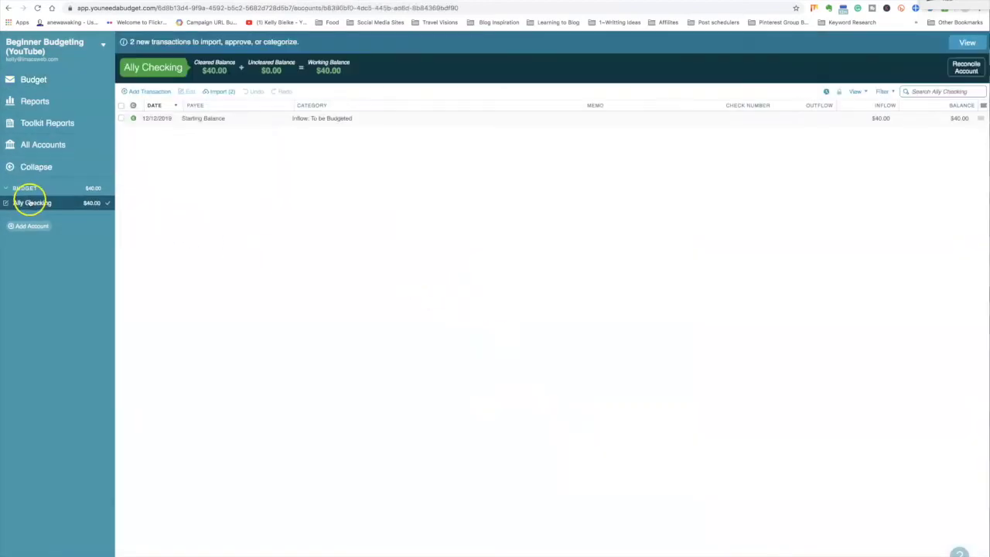
- Start adding another linked account and select the savings account from Ally Financial - Banking
left_click(28, 226)
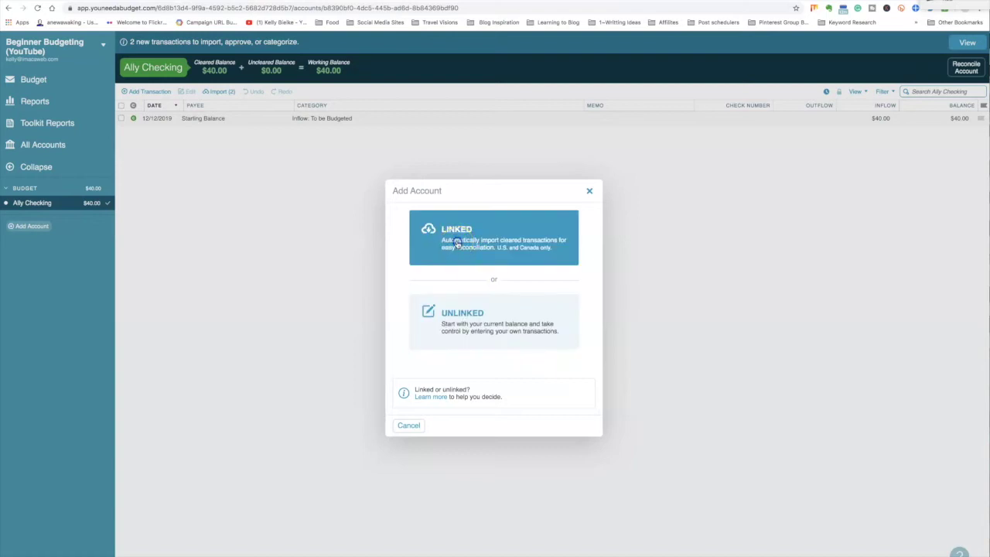
left_click(462, 252)
left_click(452, 347)
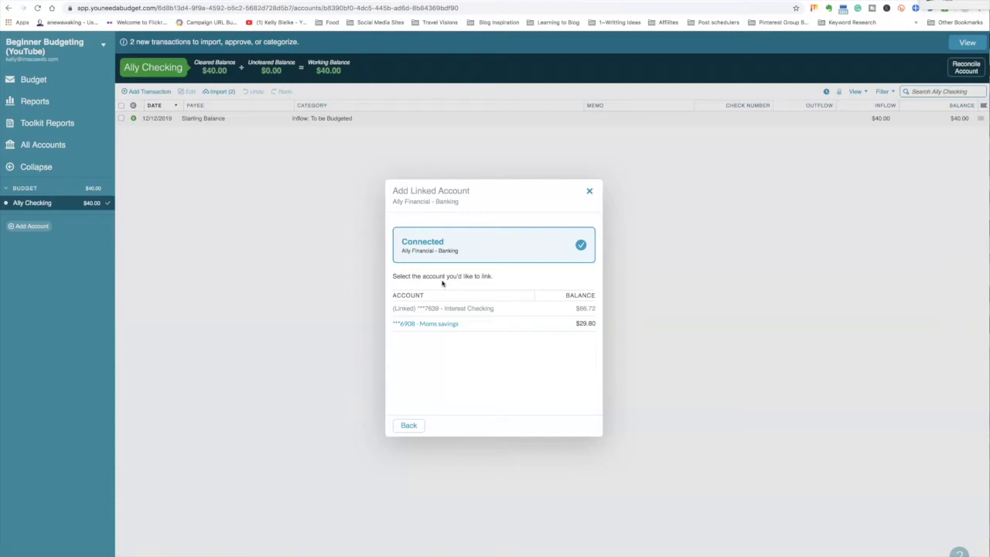
left_click(434, 325)
left_click(434, 324)
- Nickname the savings account "High Interest Savings" and link it to the budget
type("In")
key("BackSpace")
key("BackSpace")
type("Inter")
key("BackSpace")
key("BackSpace")
key("BackSpace")
key("BackSpace")
type("High Interest Savings")
left_click(576, 425)
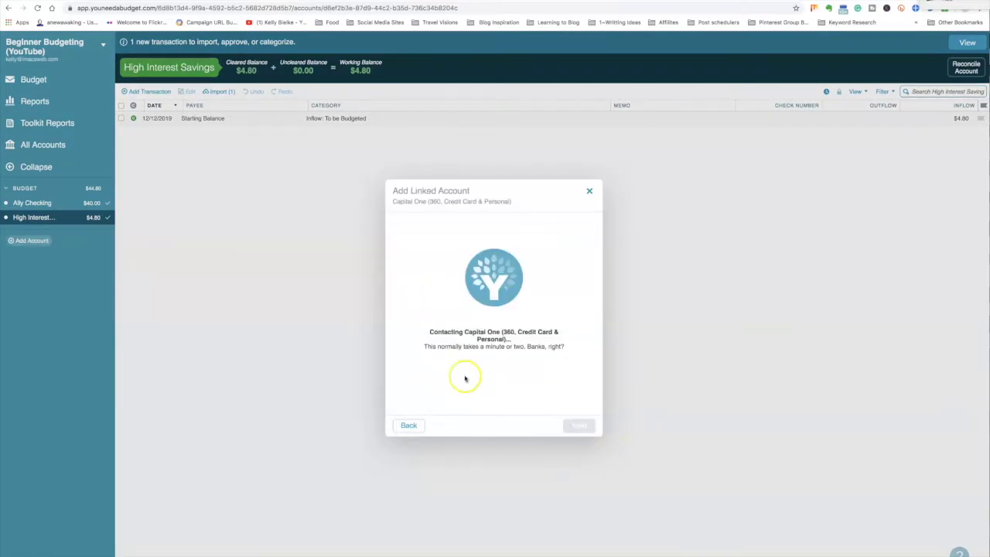
- Select the Platinum Mastercard from the Capital One connection as a credit card account nicknamed "Mastercard - CAP One"
left_click(573, 423)
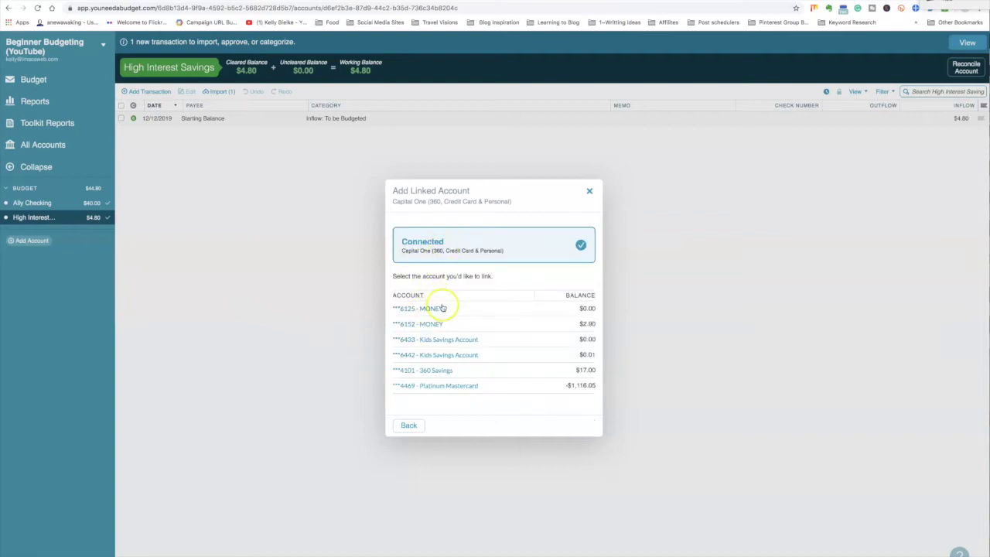
left_click(439, 386)
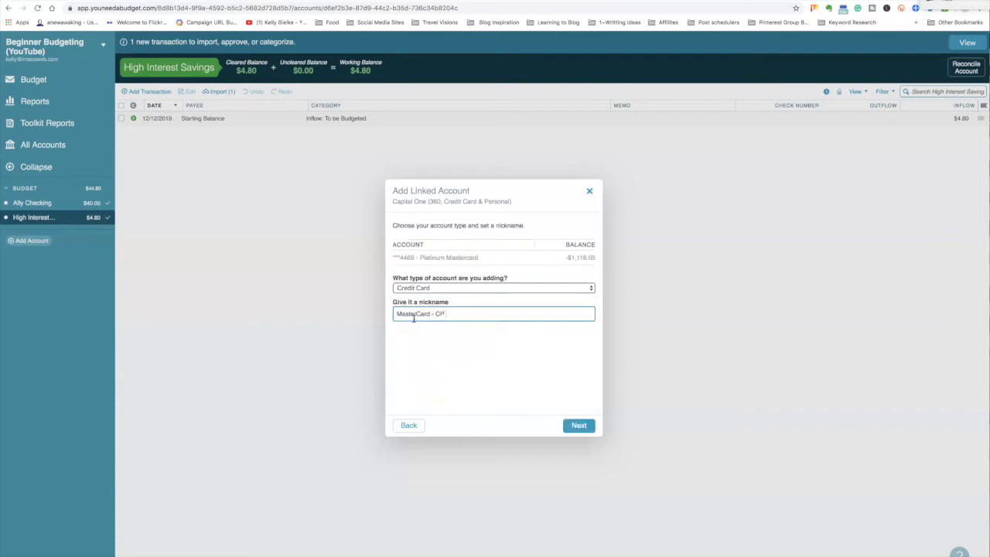
left_click(438, 313)
type("a")
left_click(578, 426)
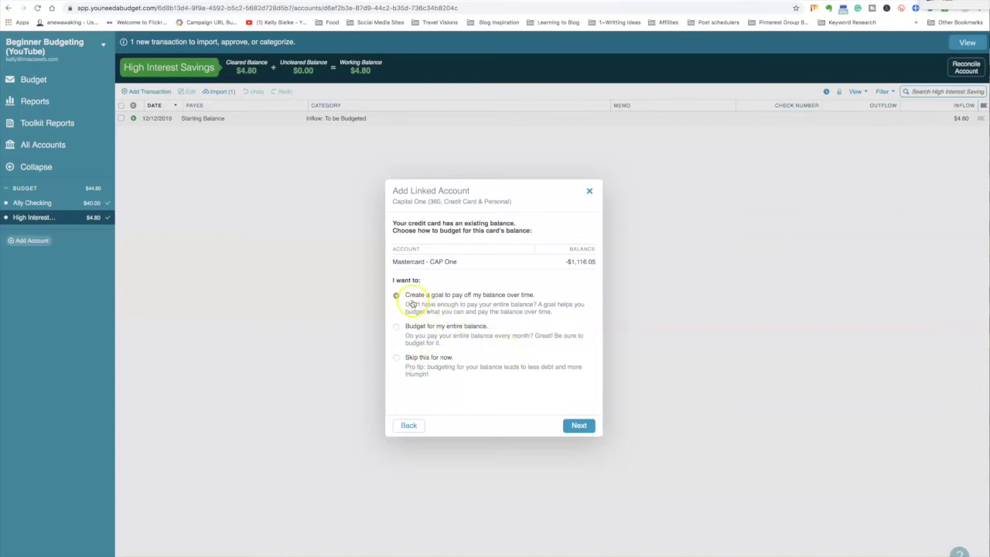
- Create a goal to pay off the Mastercard balance by March 2020 and finish linking the card
left_click(578, 427)
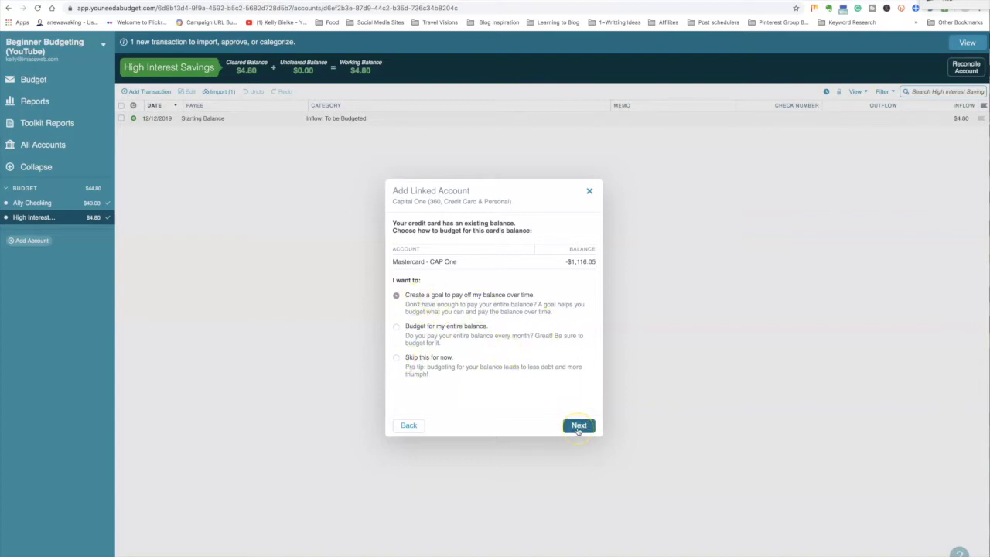
left_click(579, 427)
left_click(461, 336)
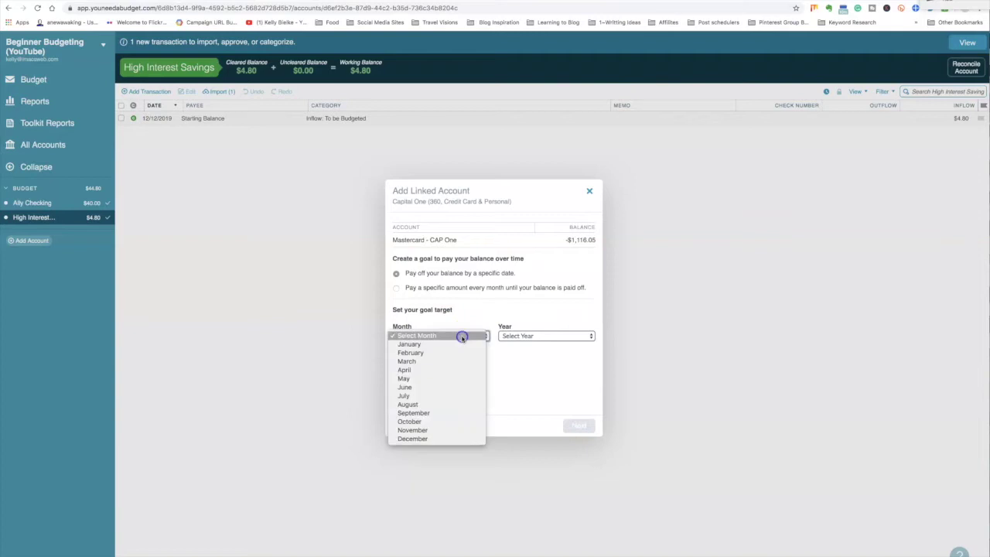
left_click(441, 362)
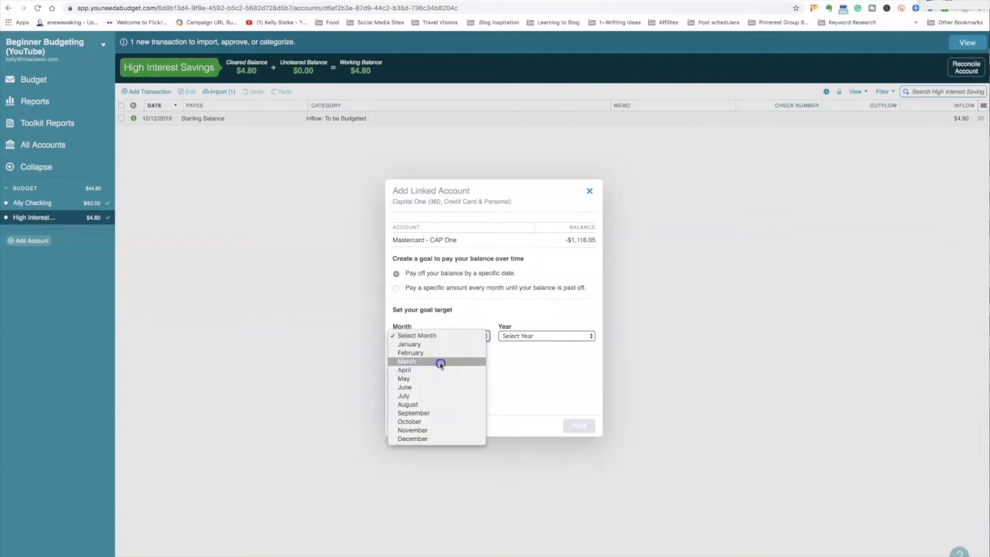
left_click(547, 335)
left_click(544, 353)
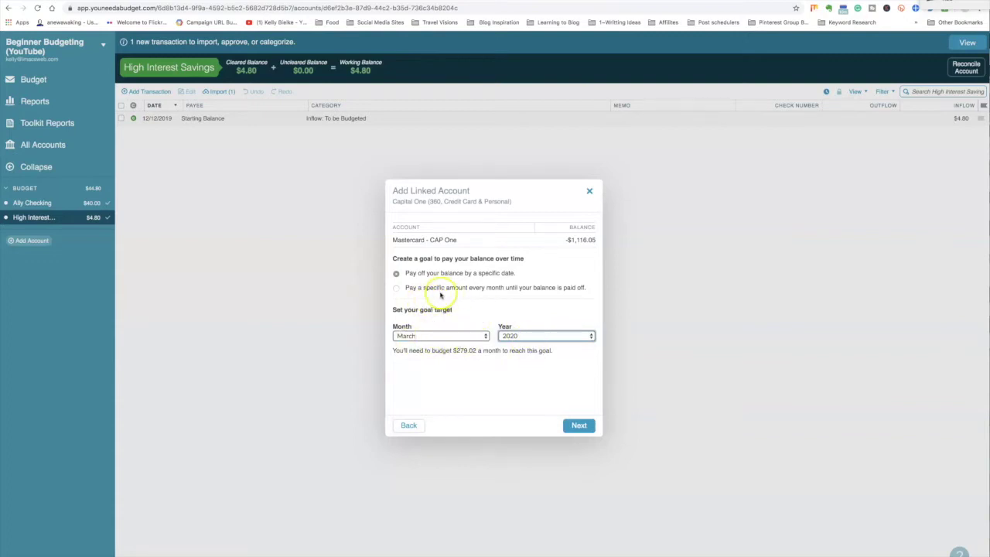
left_click(578, 424)
left_click(578, 425)
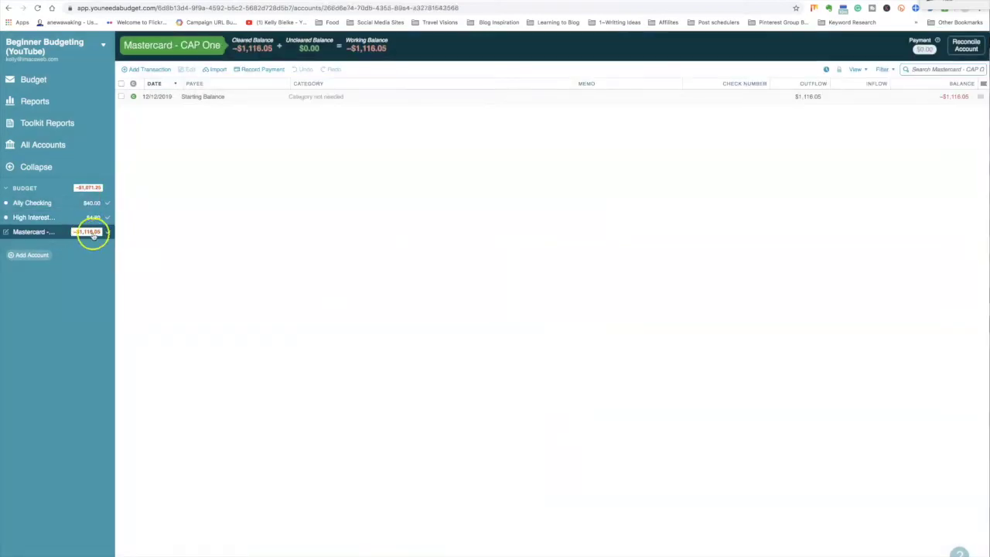
- Add an unlinked checking account nicknamed "FNB - Local Bank" with a current balance of 2,500
left_click(31, 254)
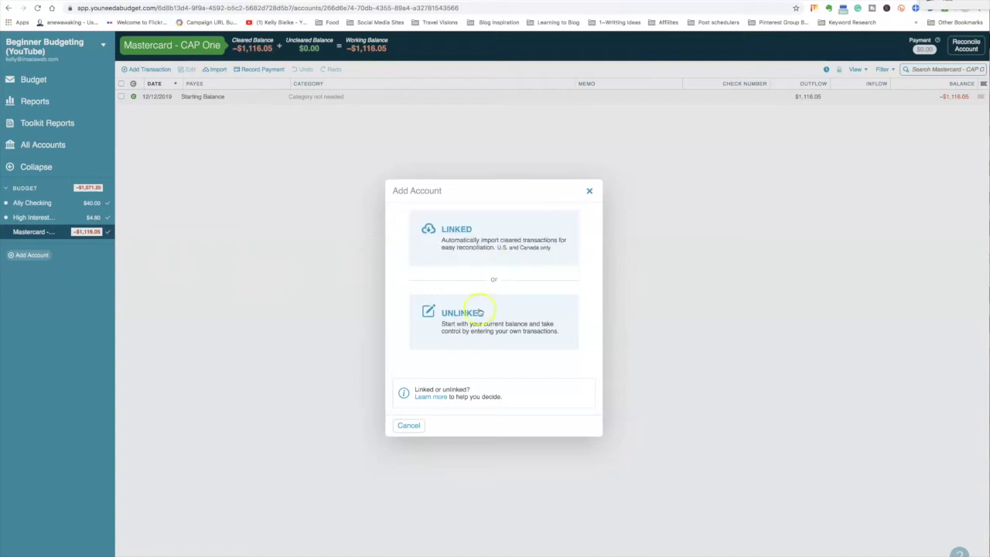
left_click(479, 311)
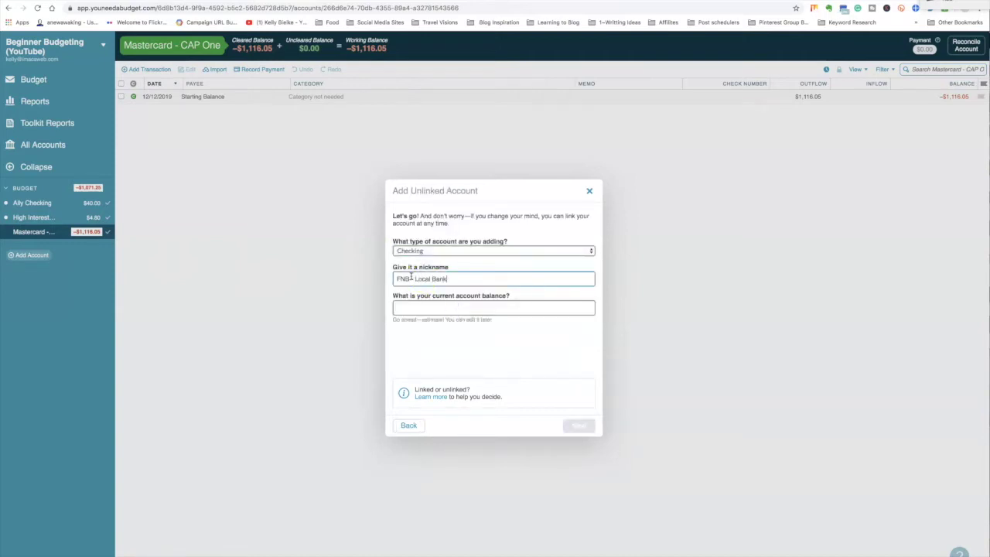
left_click(415, 306)
type("2,500")
left_click(579, 424)
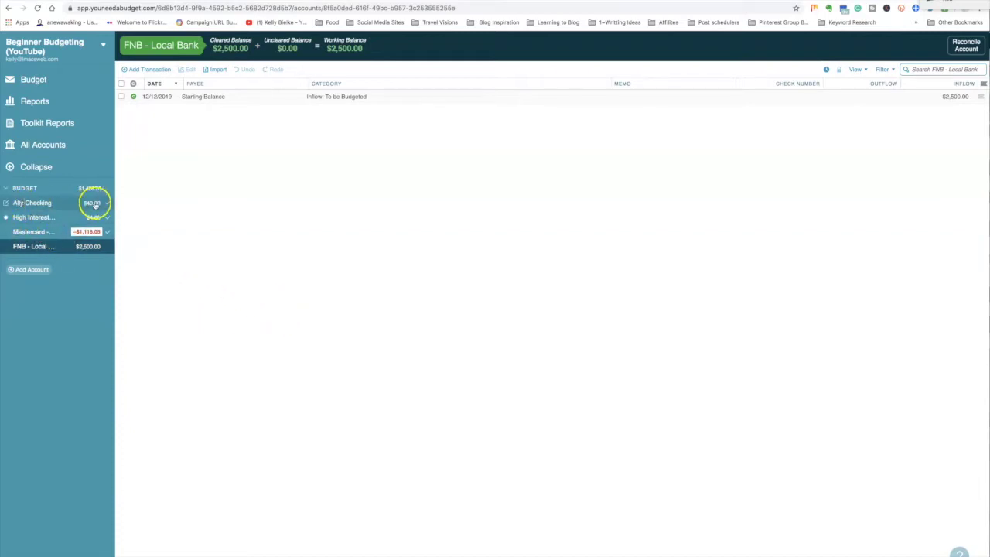
- Check the bank connection status of the linked accounts in the account list
mouse_move(109, 232)
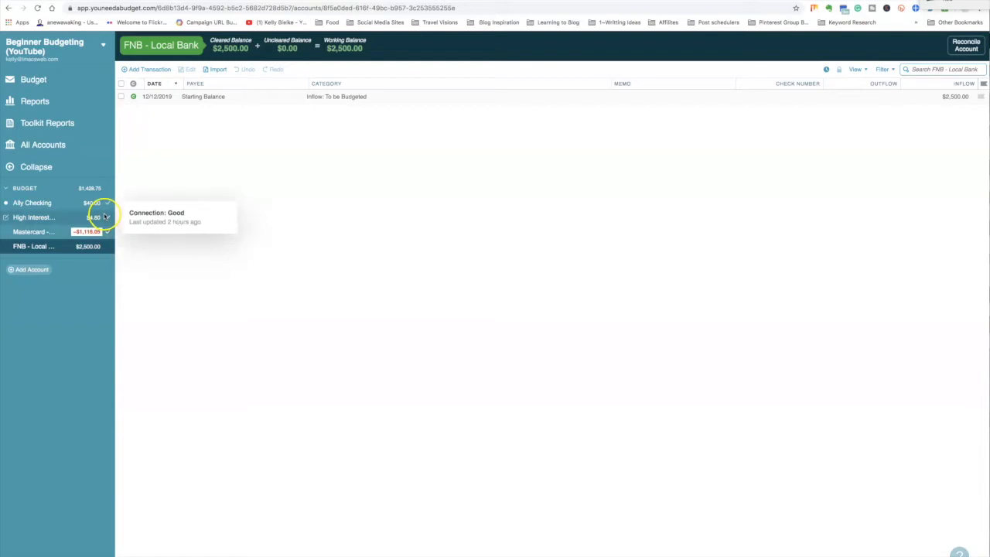
mouse_move(108, 203)
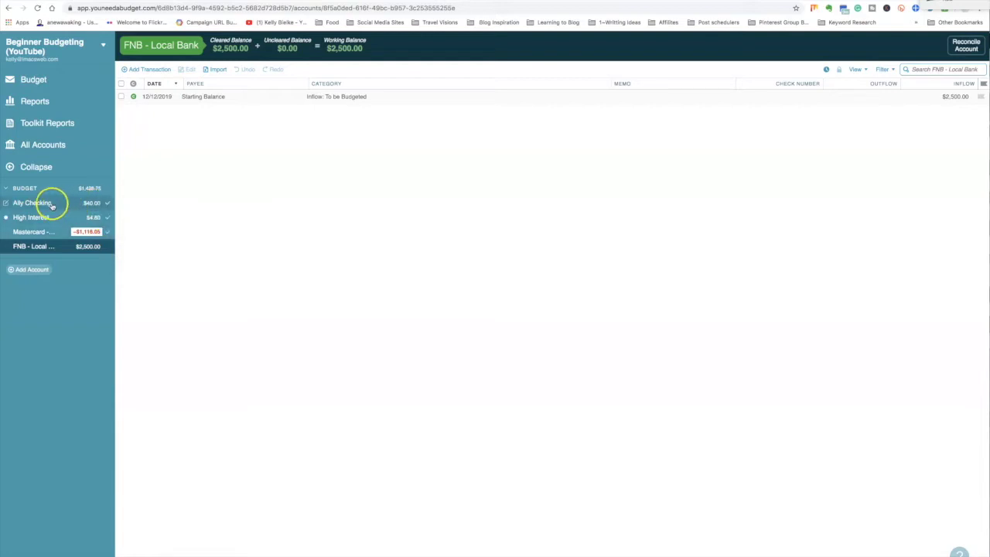
mouse_move(59, 247)
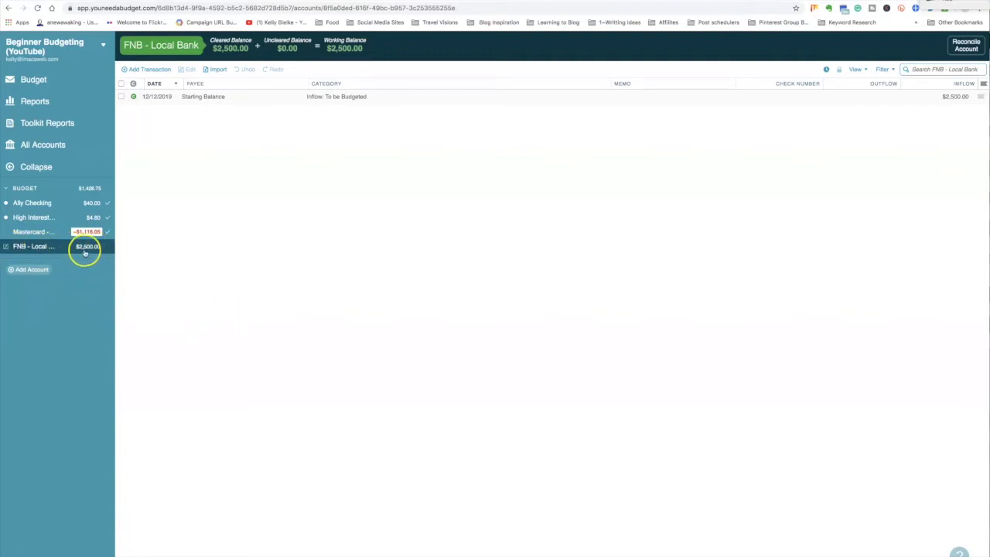
- Review the nickname, bank link and balance settings of the FNB - Local Bank account
double_click(39, 247)
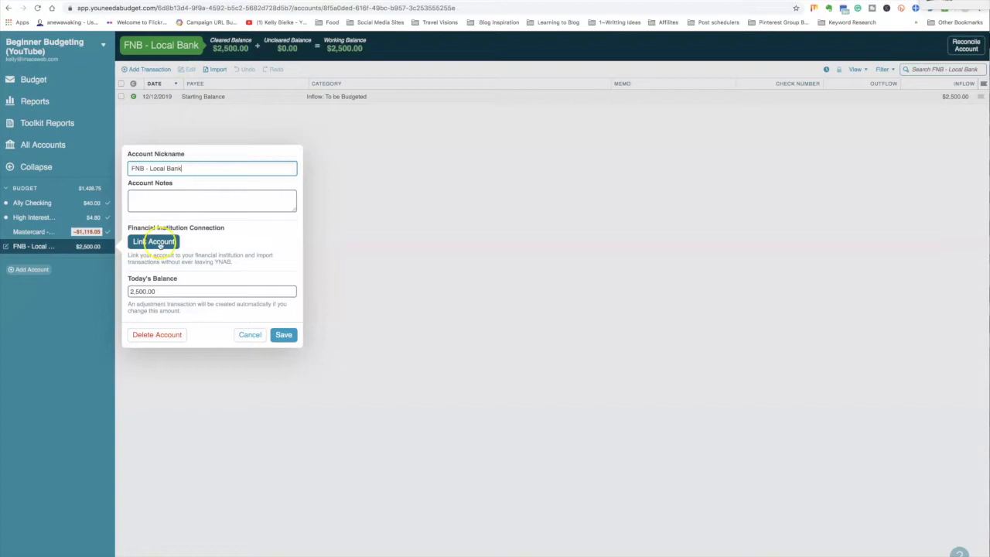
left_click(288, 334)
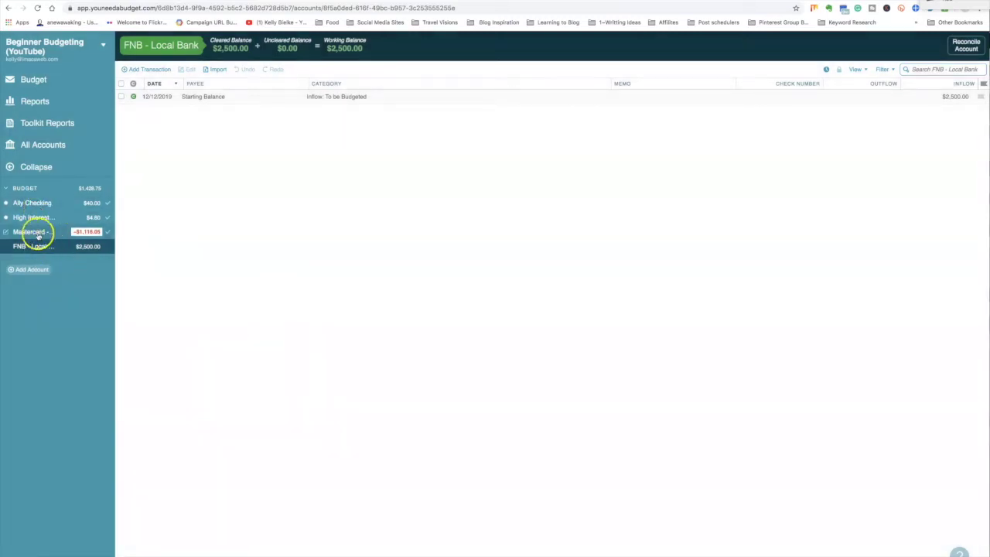
- Examine the Mastercard - CAP One payment goal and budget details in the December 2019 budget
left_click(31, 80)
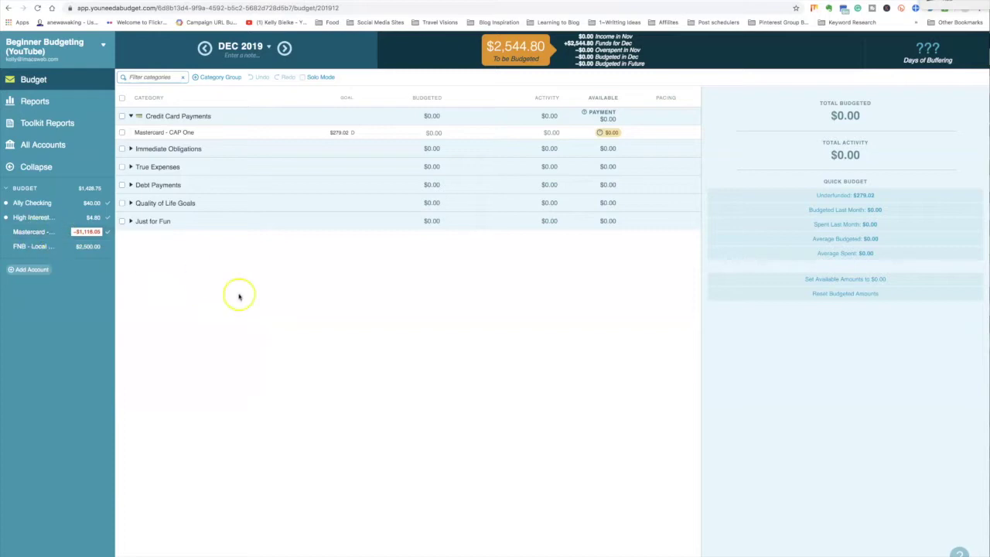
left_click(131, 116)
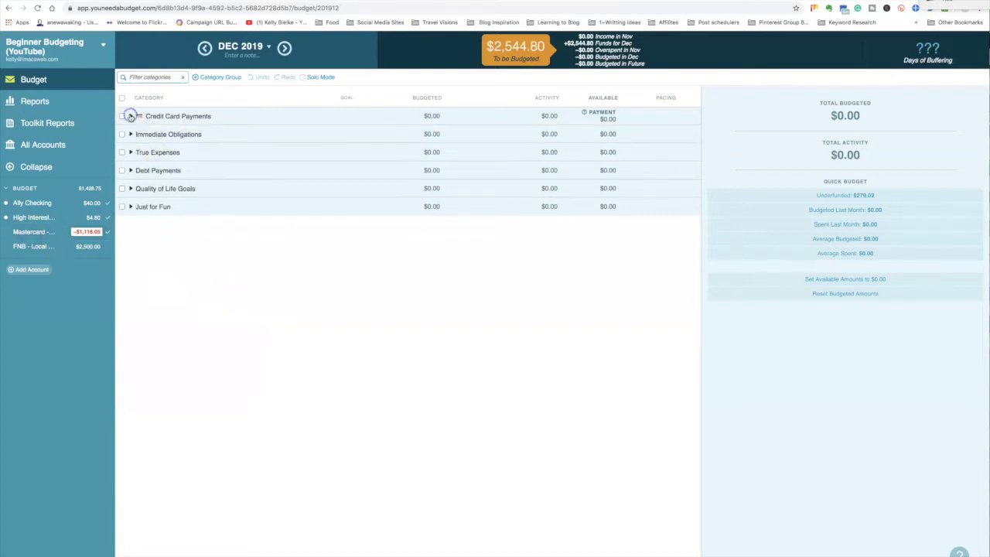
left_click(199, 120)
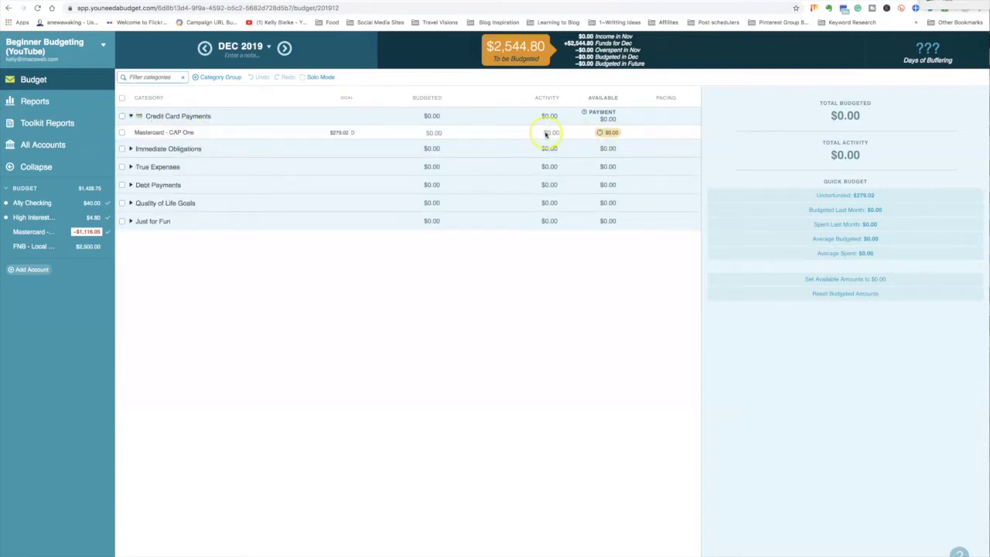
left_click(416, 135)
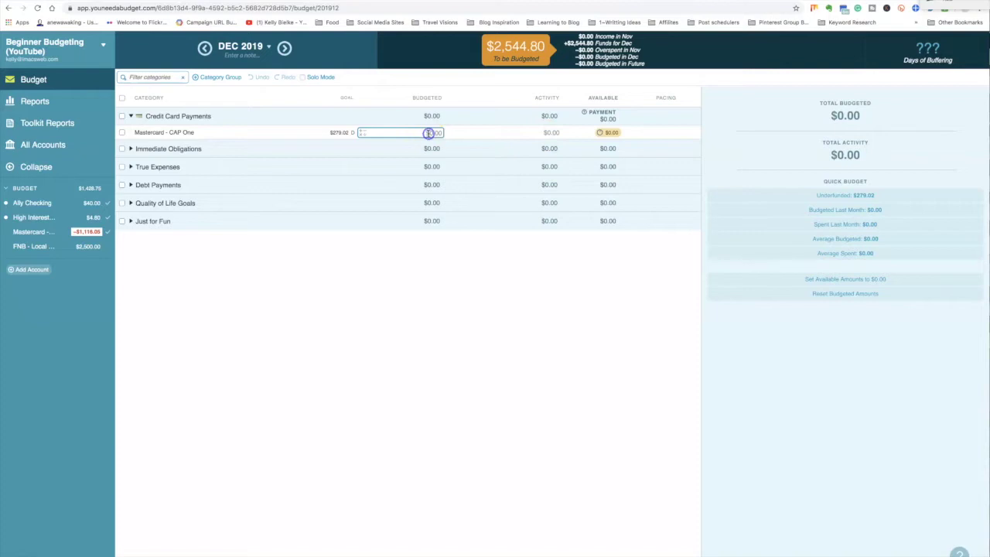
left_click(429, 133)
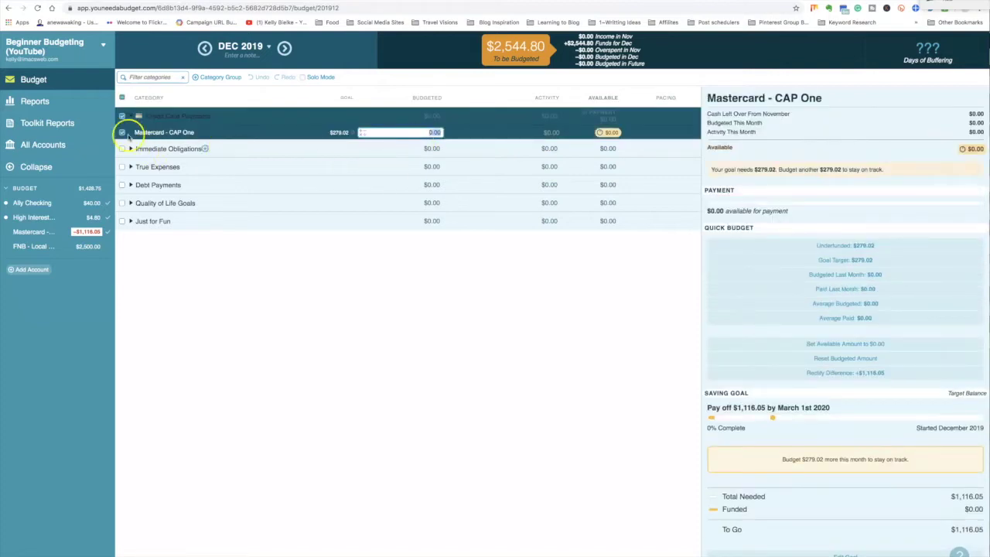
left_click(121, 130)
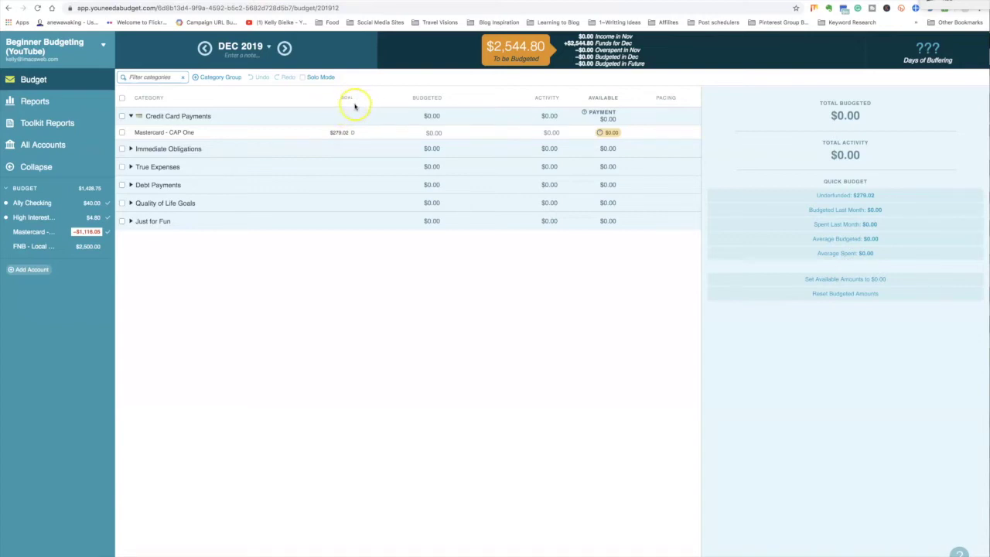
- Reorder the category groups so Quality of Life Goals precedes Debt Payments and Credit Card Payments comes last
mouse_move(360, 106)
left_click_drag(313, 118, 254, 234)
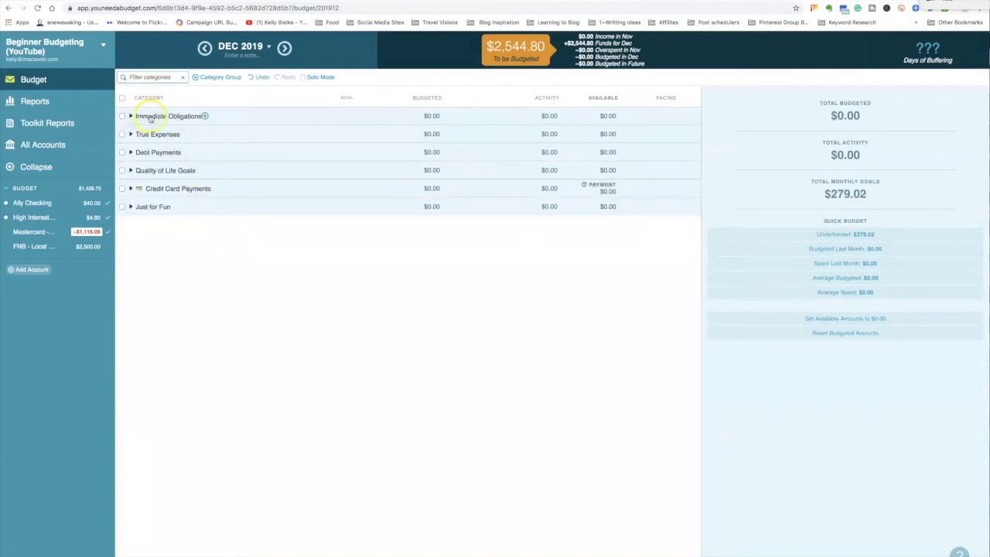
left_click_drag(242, 191, 241, 225)
left_click_drag(165, 172, 144, 155)
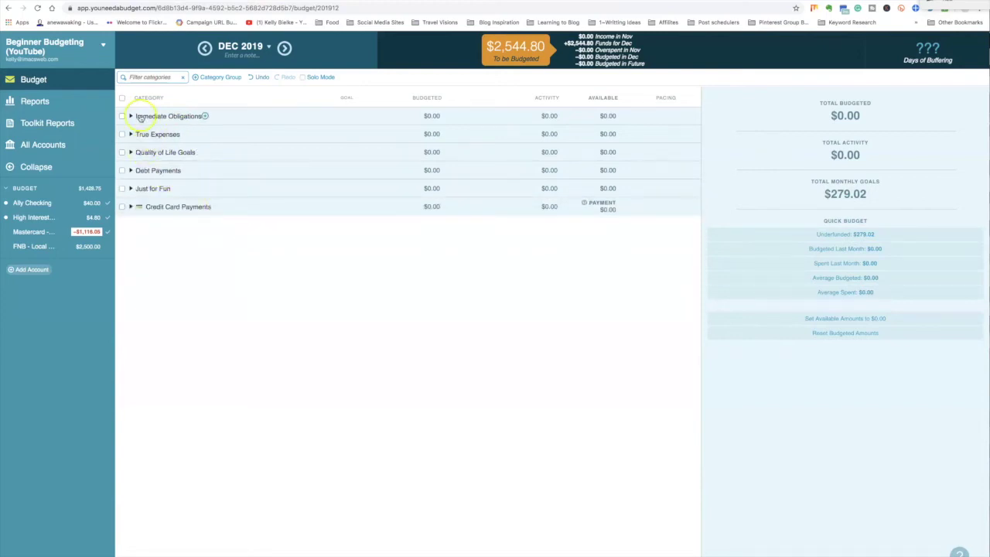
- Expand the Immediate Obligations group and remove its Interest & Fees category
left_click(129, 116)
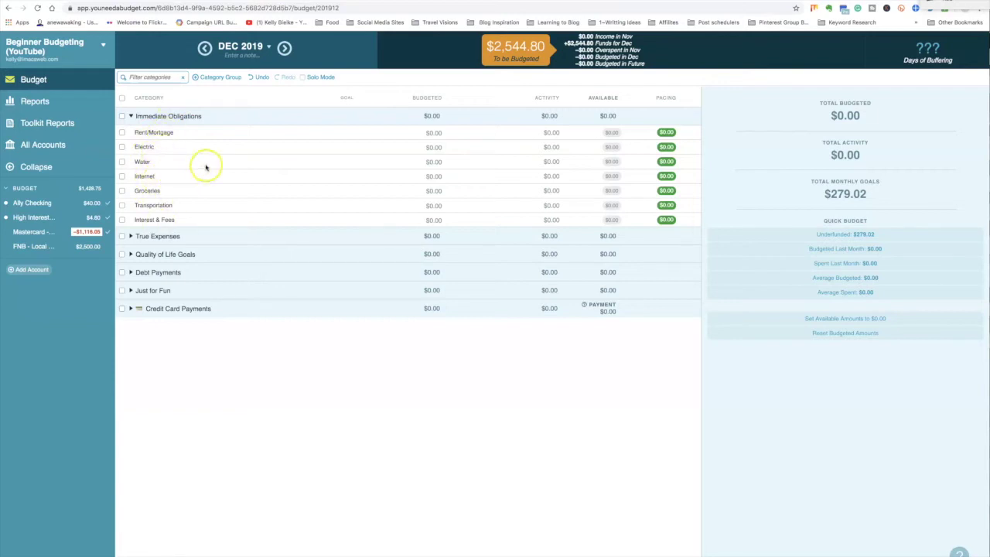
left_click(145, 221)
left_click(147, 220)
left_click(114, 267)
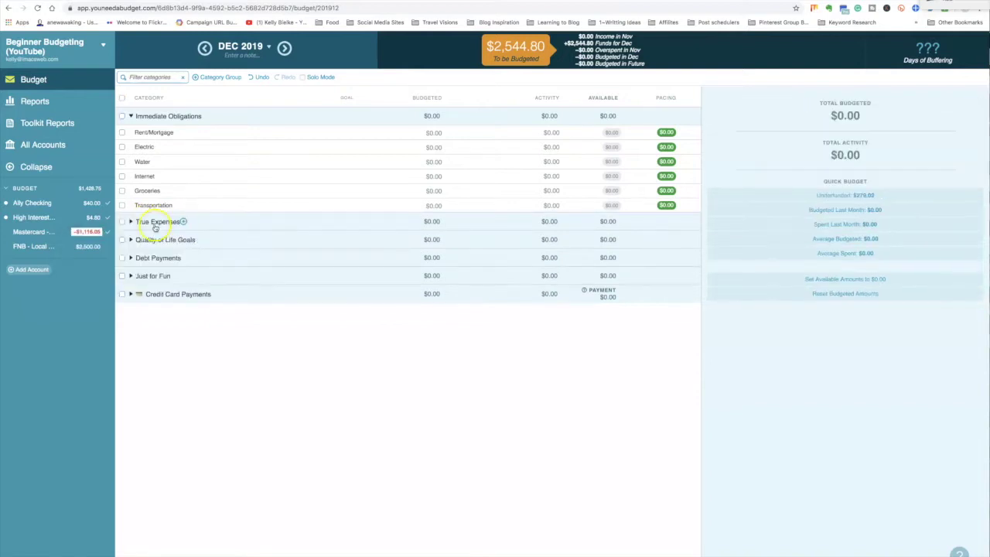
left_click(157, 205)
left_click(158, 206)
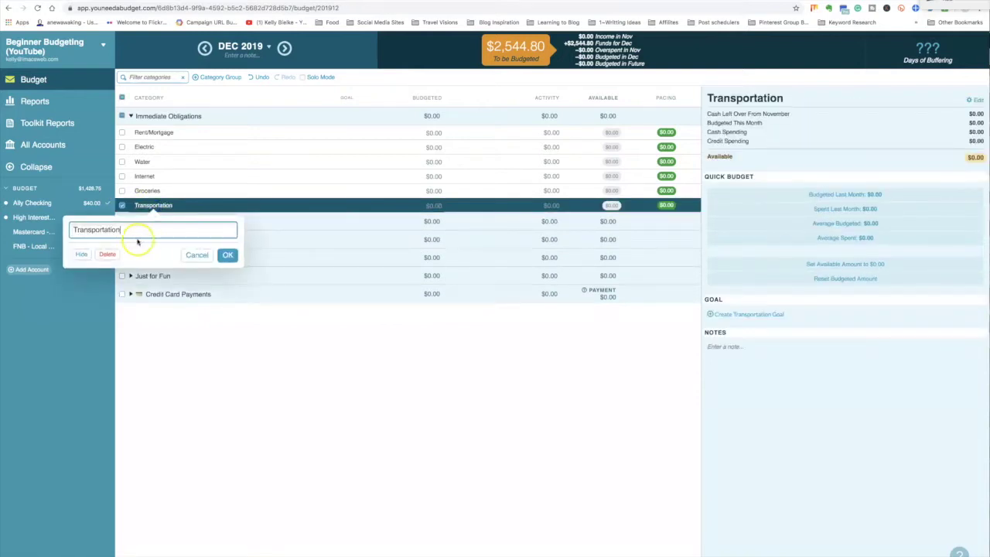
left_click(160, 116)
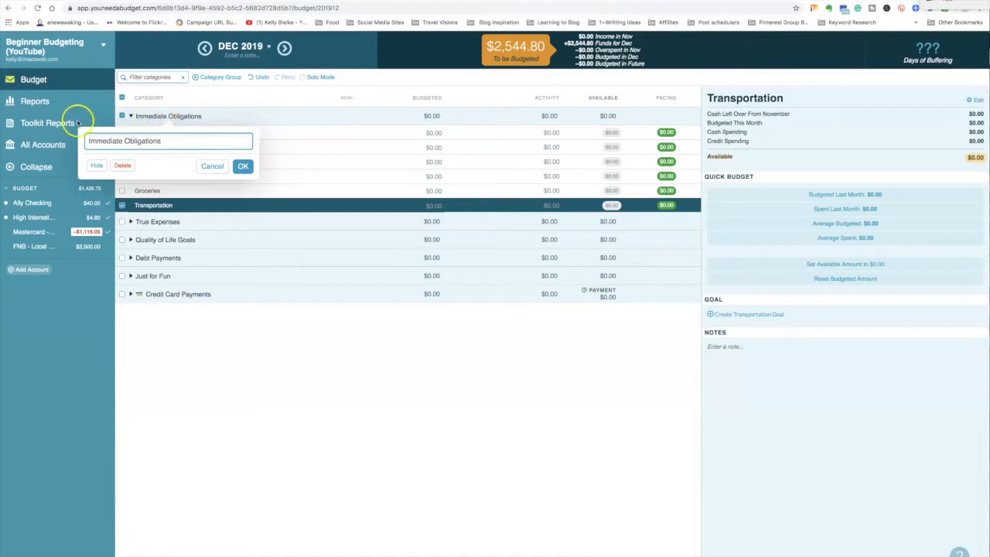
left_click(64, 142)
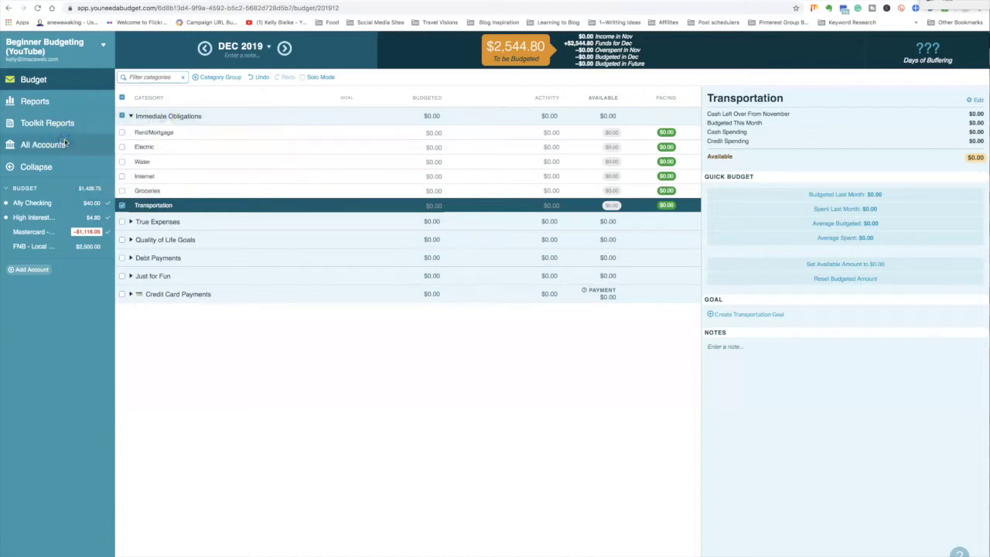
- Rename the Immediate Obligations group as "Payday On the 10th - First Obligations"
left_click(167, 116)
double_click(143, 141)
key("BackSpace")
key("BackSpace")
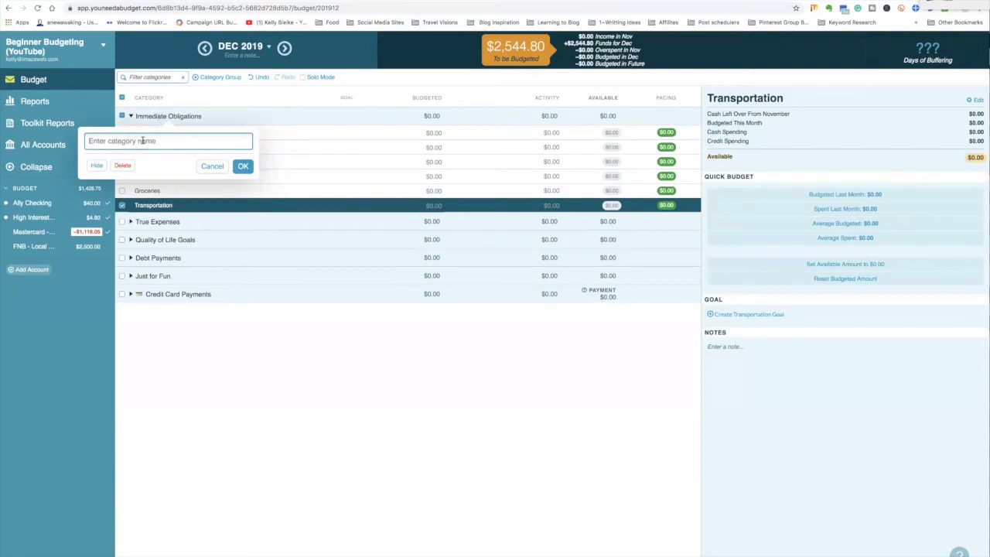
type("Pa")
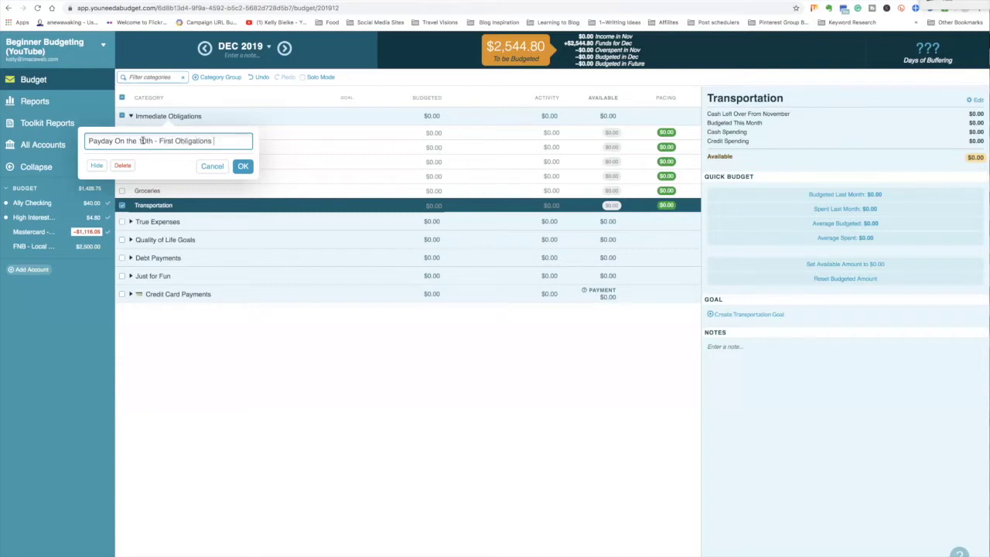
left_click(241, 166)
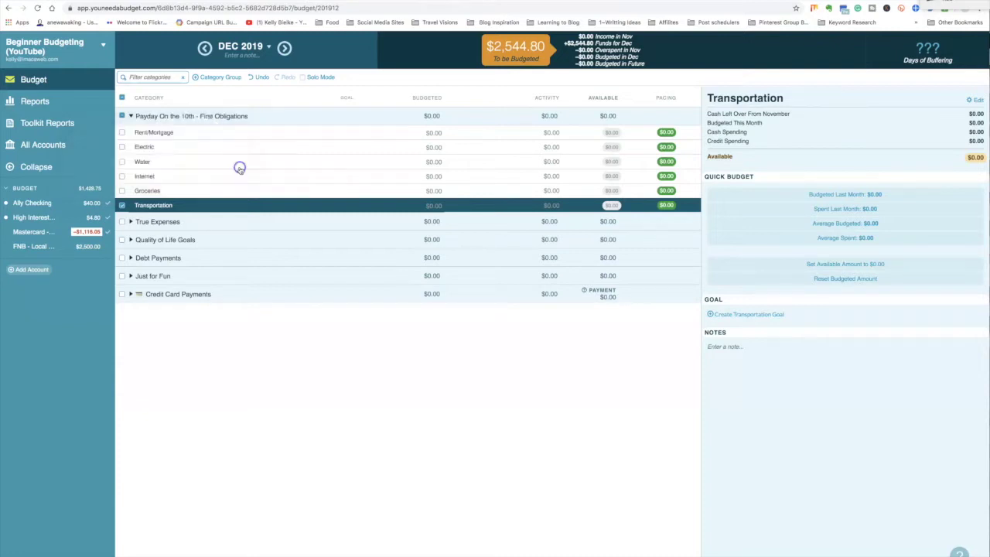
- Add a new category group named "Payday On the 25th - First Obligations"
left_click(217, 77)
type("Payday On")
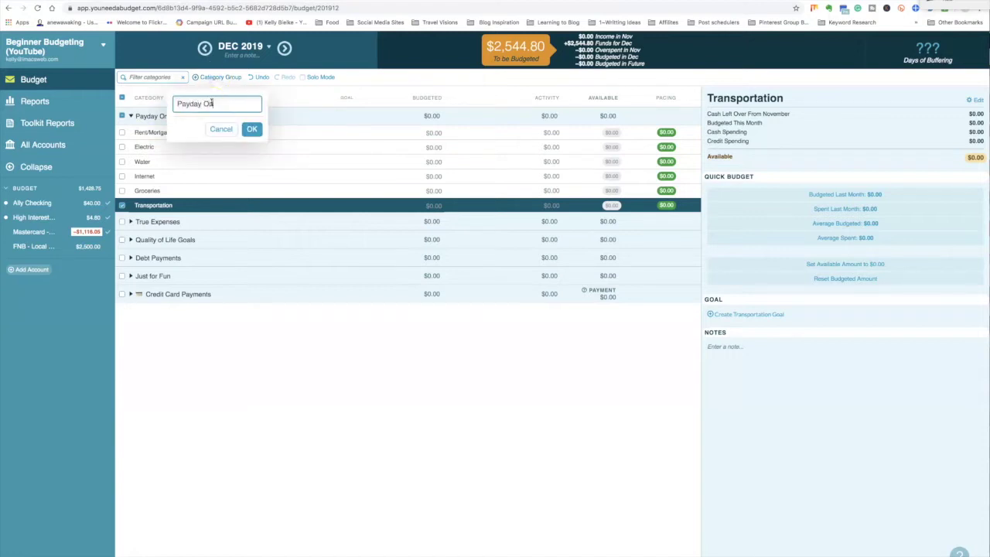
type(" the 25th - First Obligations")
key("Return")
- Rename the Rent/Mortgage category as "Rent"
left_click(159, 151)
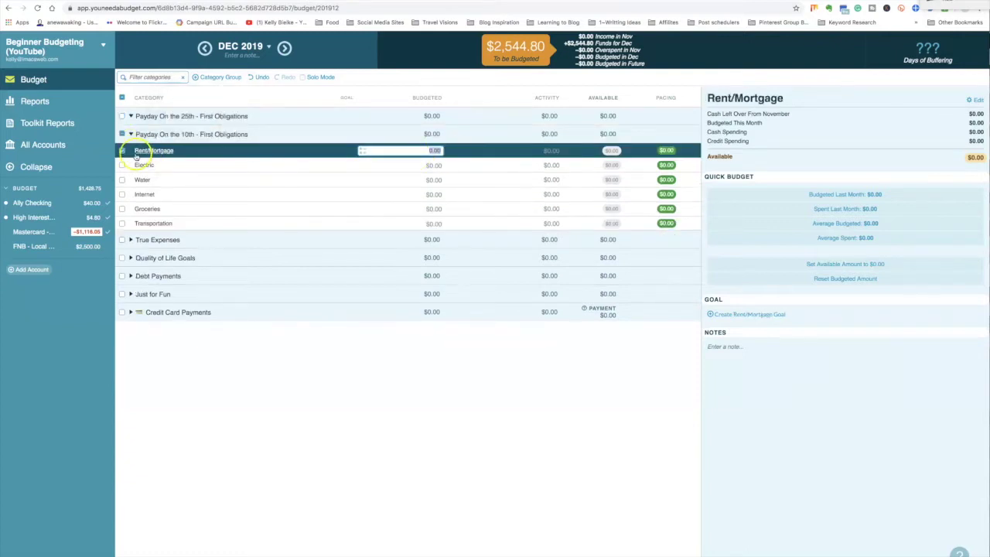
left_click(149, 152)
left_click(149, 152)
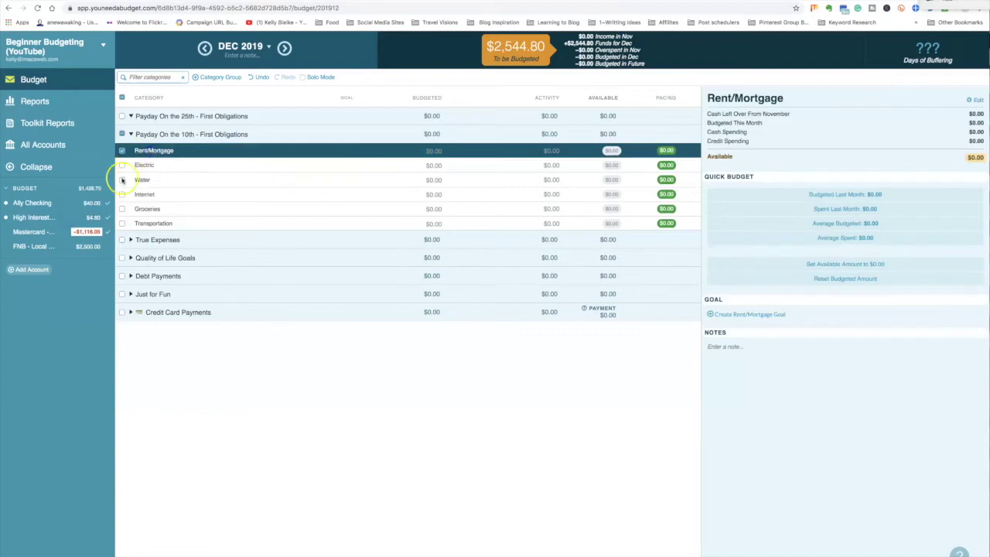
left_click(149, 152)
left_click(95, 176)
left_click_drag(94, 176, 160, 176)
key("BackSpace")
left_click(228, 201)
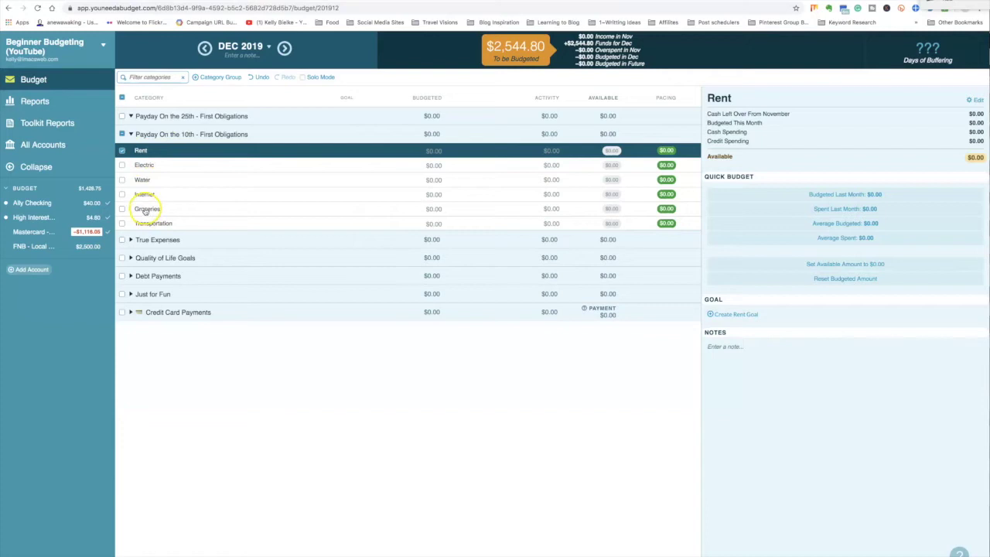
- Add a "Gas" category to the Payday On the 10th group and clear the Transportation selection
left_click(149, 224)
left_click(253, 135)
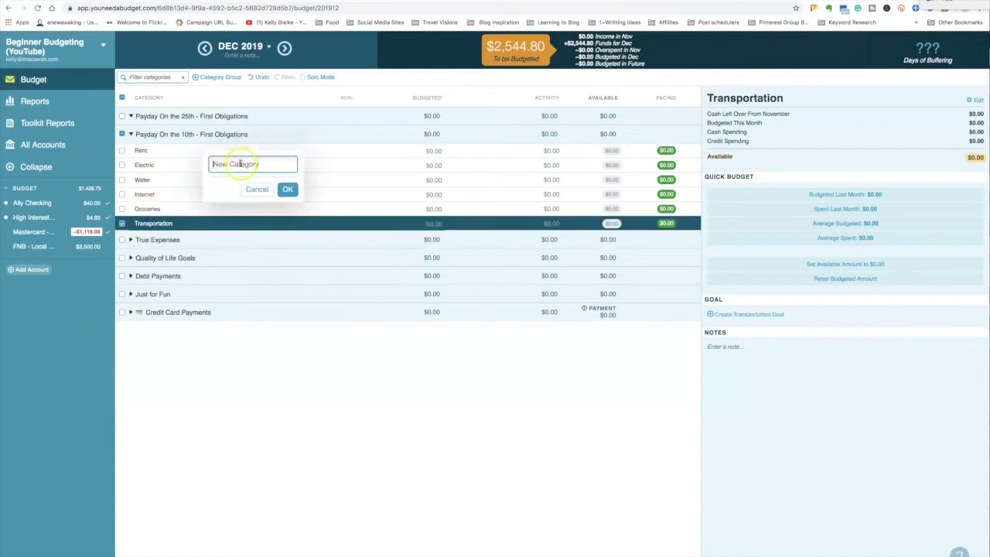
type("Gas")
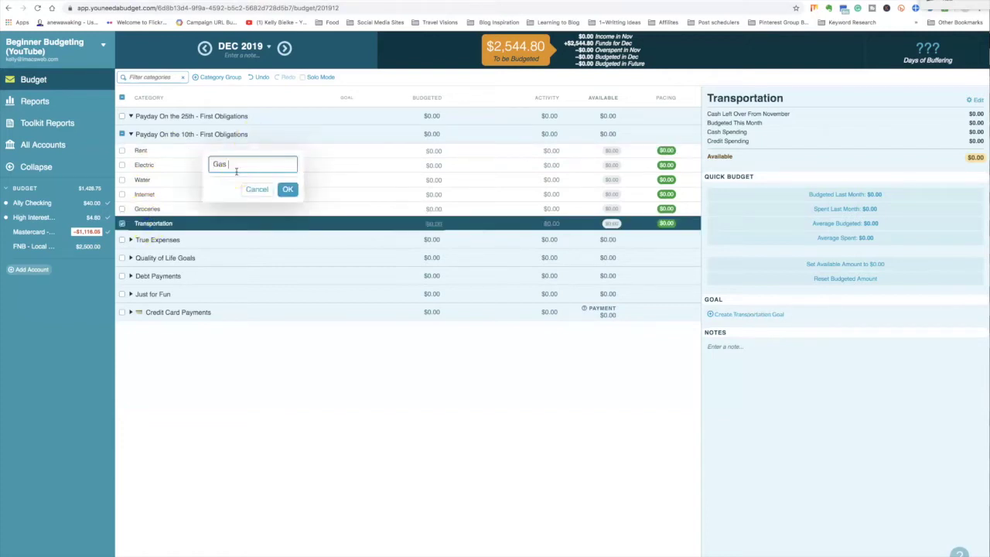
left_click(286, 190)
left_click(122, 237)
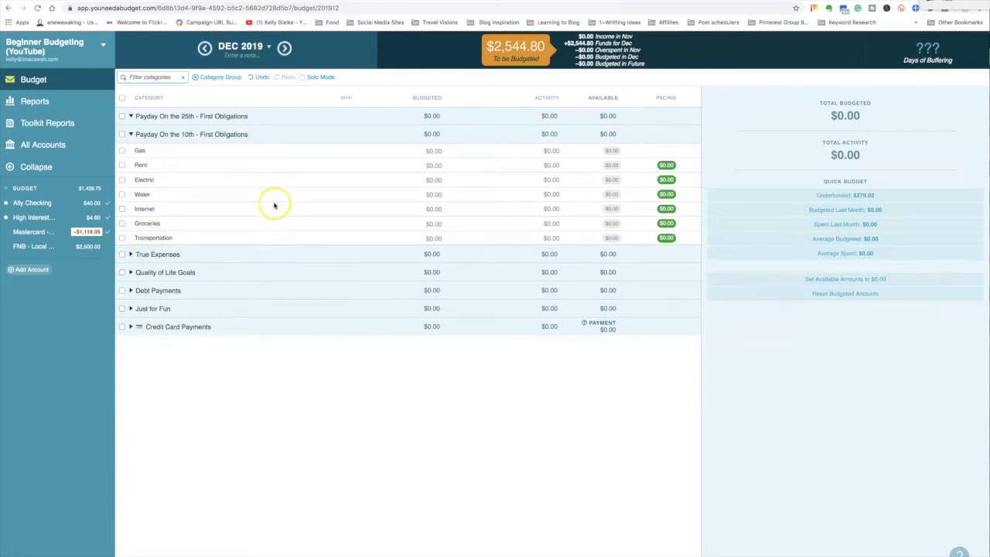
- Add a "Netflix" category to the Payday On the 10th group
left_click(254, 134)
type("Netf")
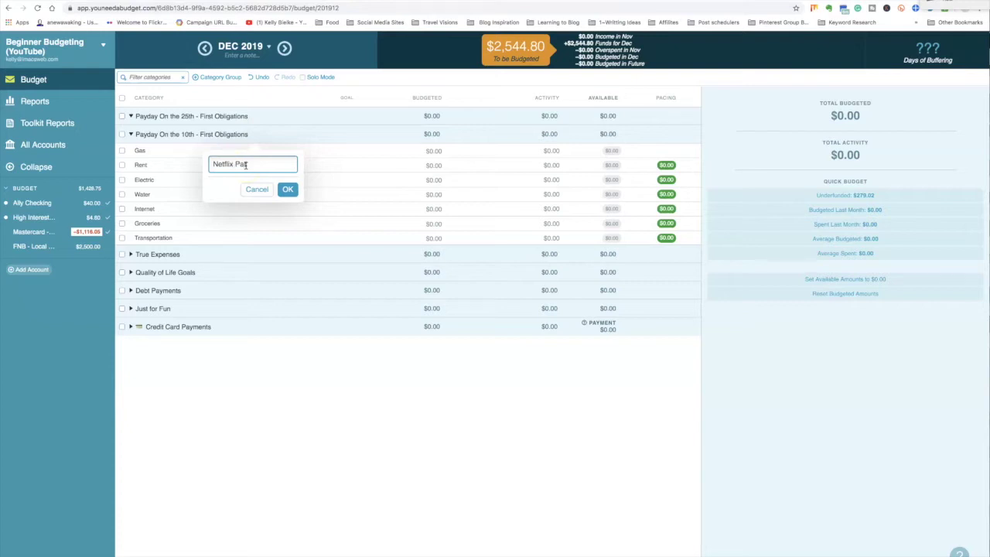
type("lix")
key("Return")
- Add a Verizon category to the Payday On the 10th group and name it "Verizon - $246 Due on the 13th"
left_click(254, 135)
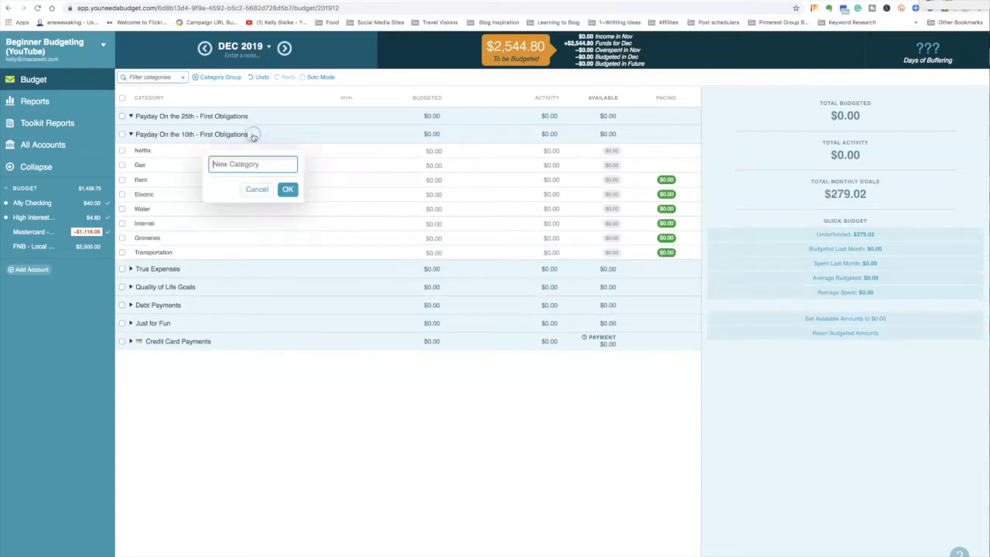
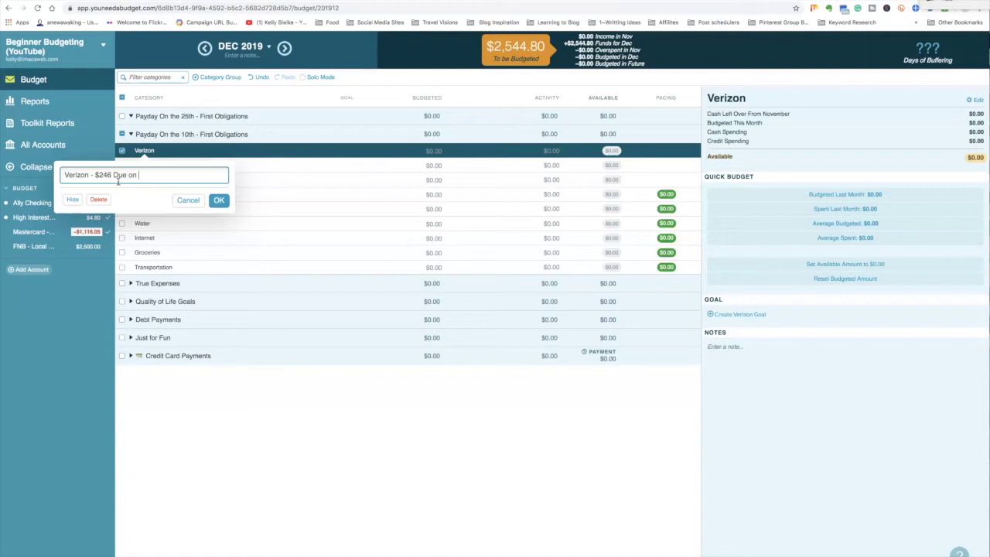
key("Return")
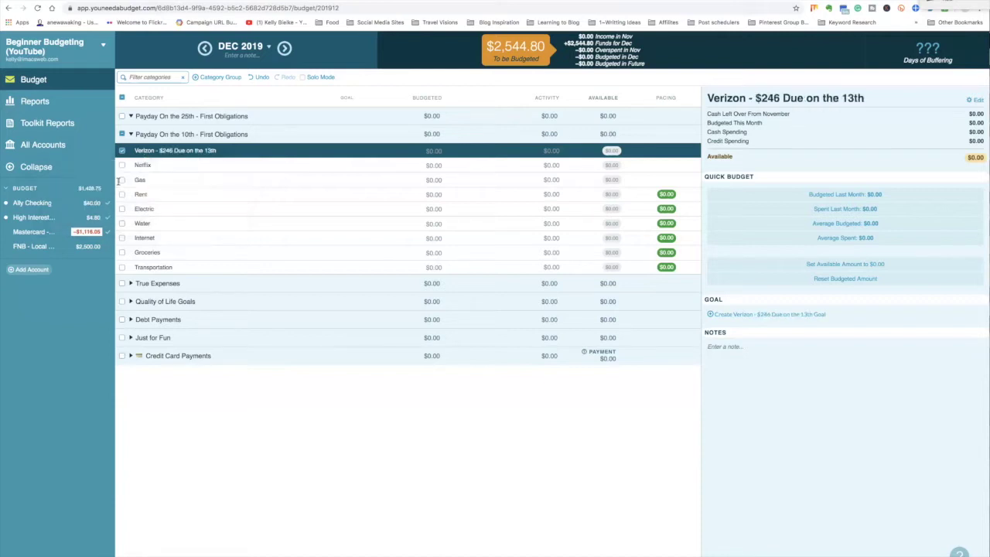
- Rename the Netflix category as "Netflix - $14.08 Due on the 10th"
left_click(142, 166)
left_click(143, 166)
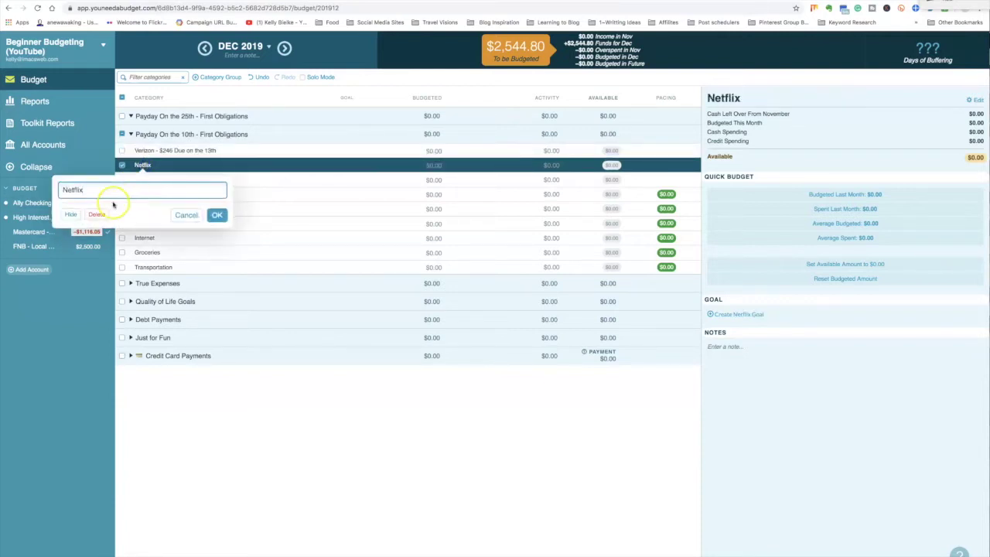
type("- $14.08 Due on the 10th")
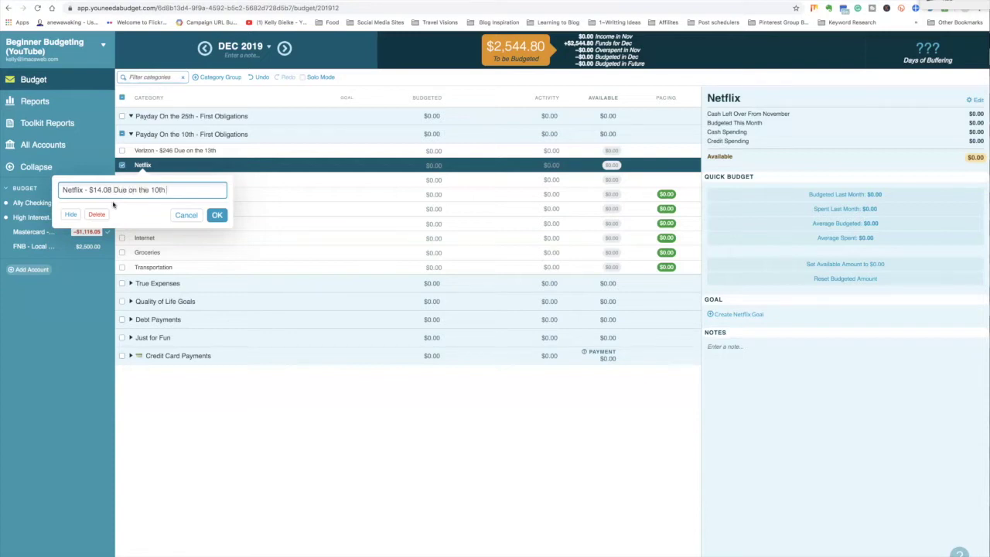
key("Return")
- Rename the Gas category as "Gas $50 Due on the 29th"
left_click(140, 179)
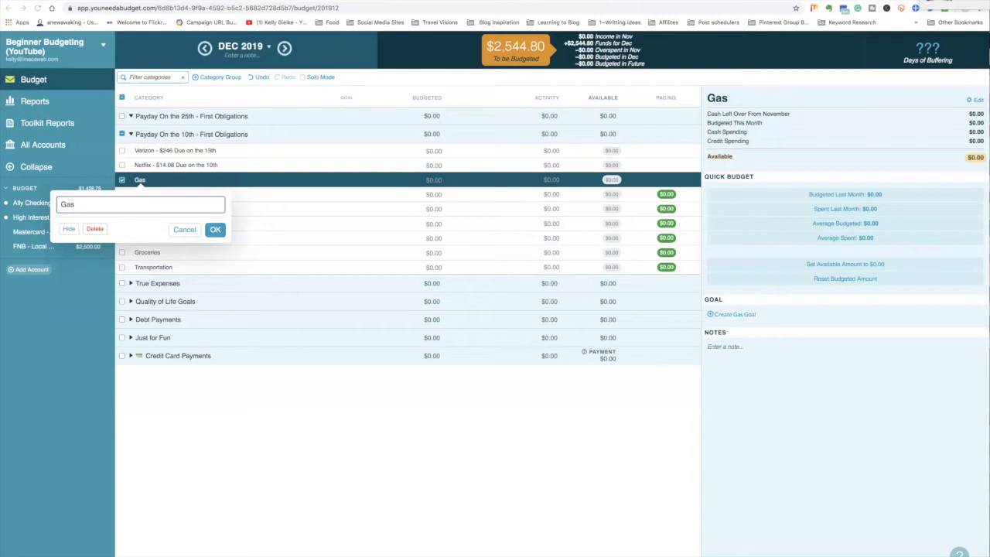
left_click(89, 203)
type("$50")
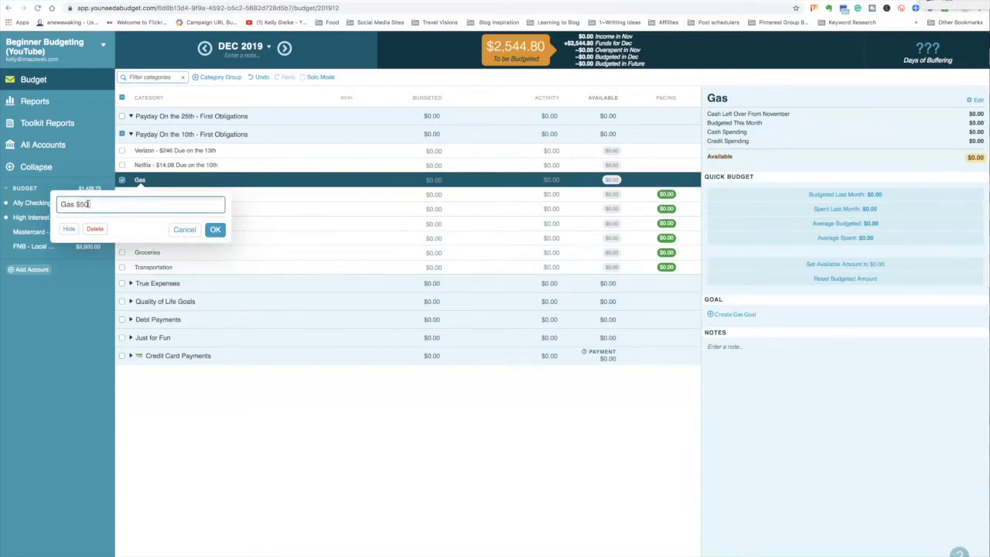
type(" Due on the 29th")
key("Return")
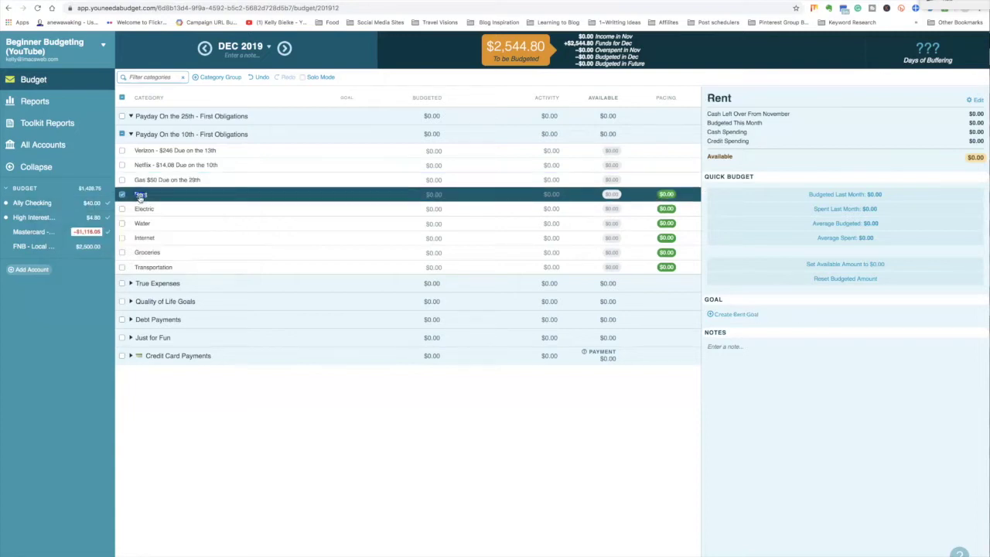
- Rename the Rent category as "Rent $850 Due on the 1st" and Electric as "Electric $150 Due on the 5th"
left_click(140, 194)
type("$850 ")
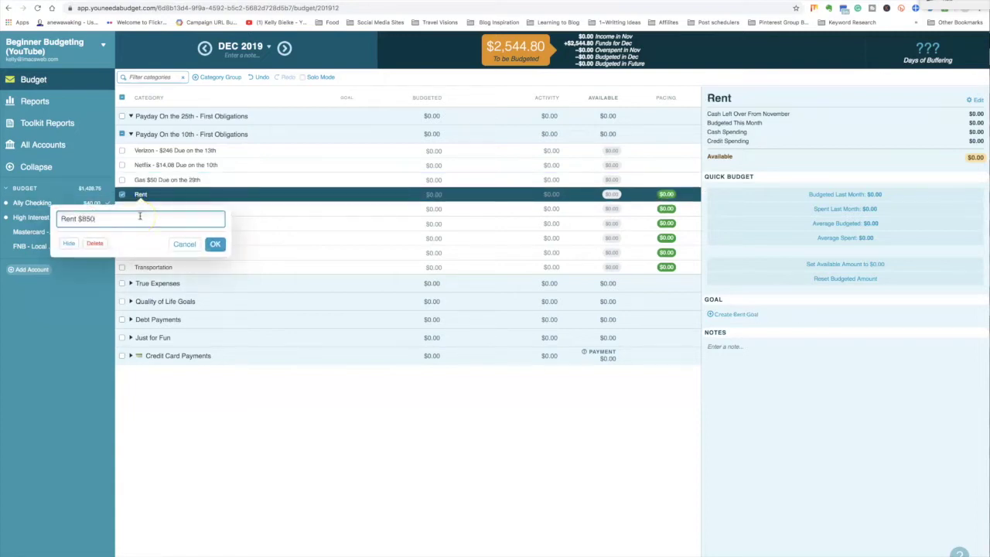
type("Due on the 1st")
key("Return")
type("$150")
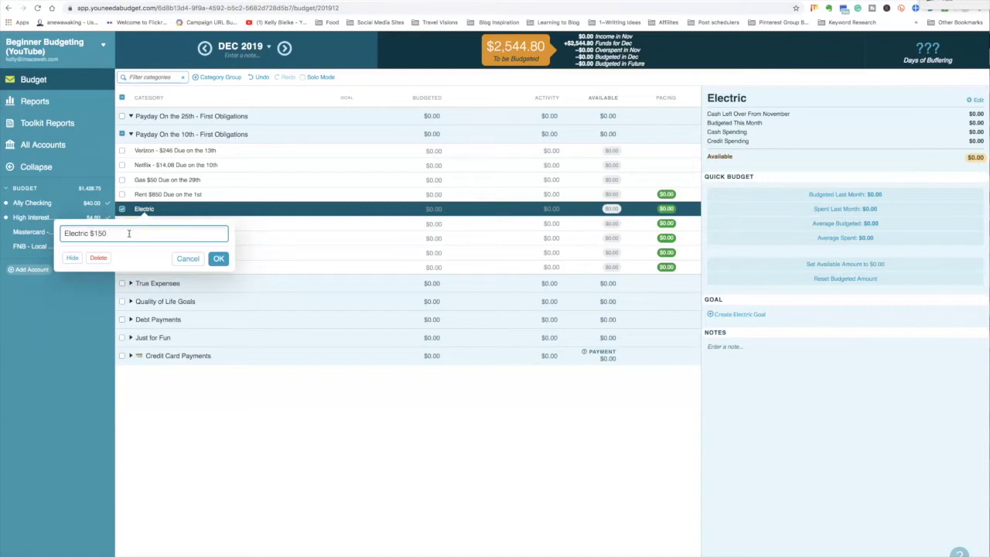
type(" Due on the 5th")
key("Return")
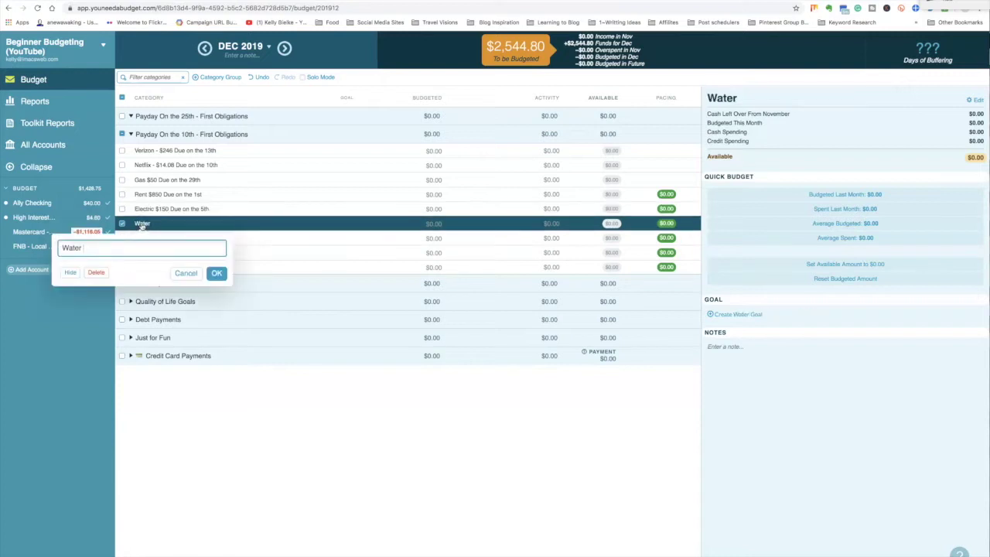
- Rename the Water category as "Water $120 Due on the 25th" and Internet as "Internet $80 Due on the 10th"
type("$120 Due on the 25h")
key("Return")
left_click(144, 238)
left_click(116, 267)
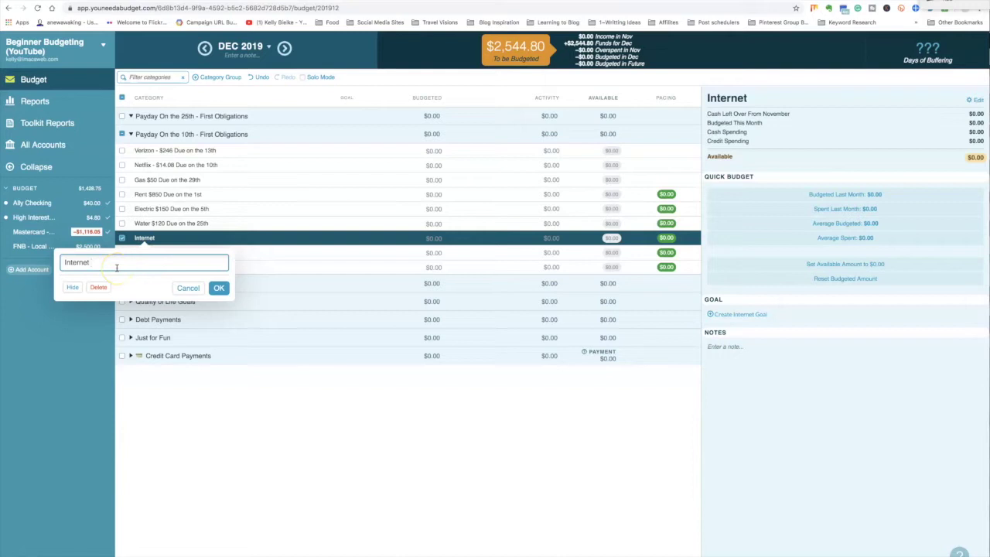
type("$80")
type("Due on the 10th")
left_click(147, 252)
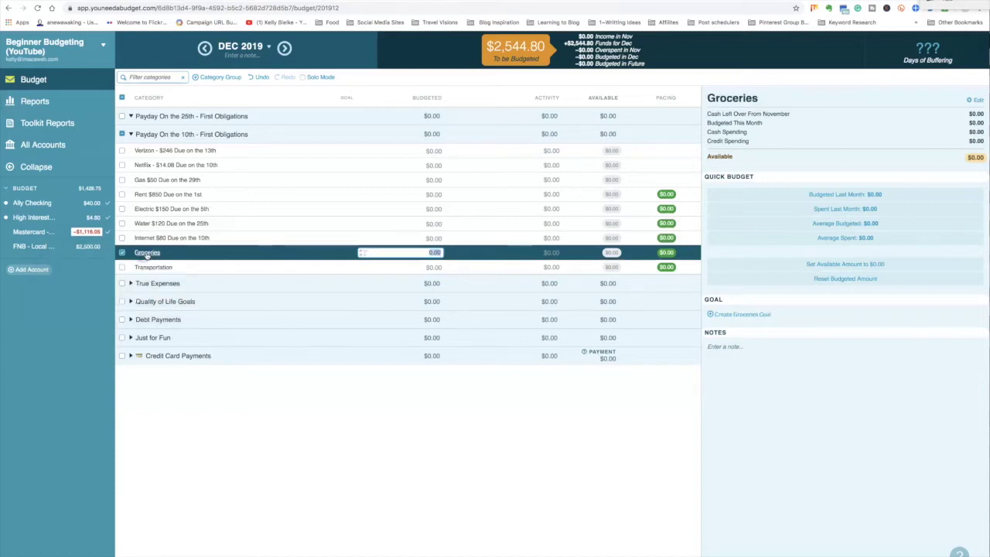
left_click(146, 252)
left_click(188, 301)
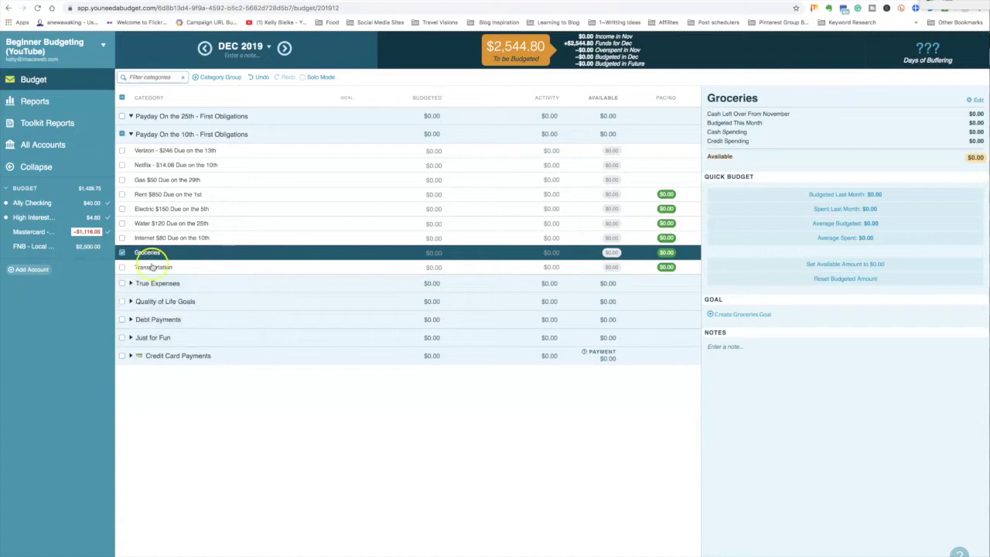
left_click(121, 252)
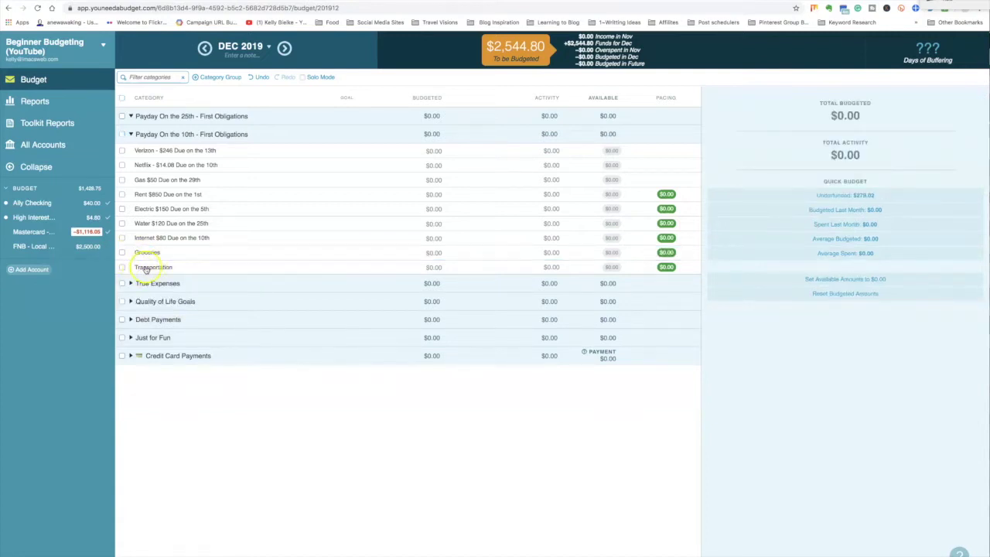
left_click(146, 267)
left_click(121, 267)
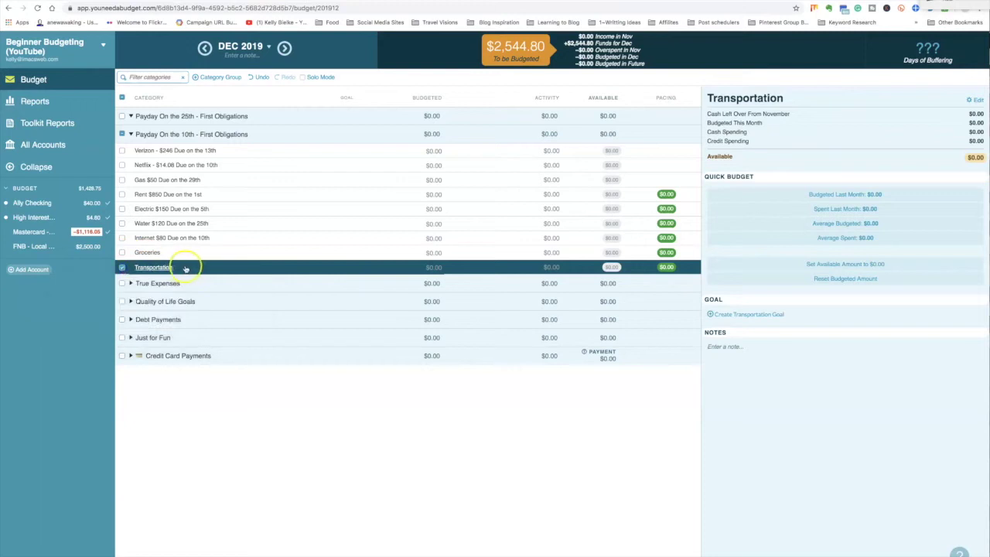
left_click(186, 267)
left_click(290, 317)
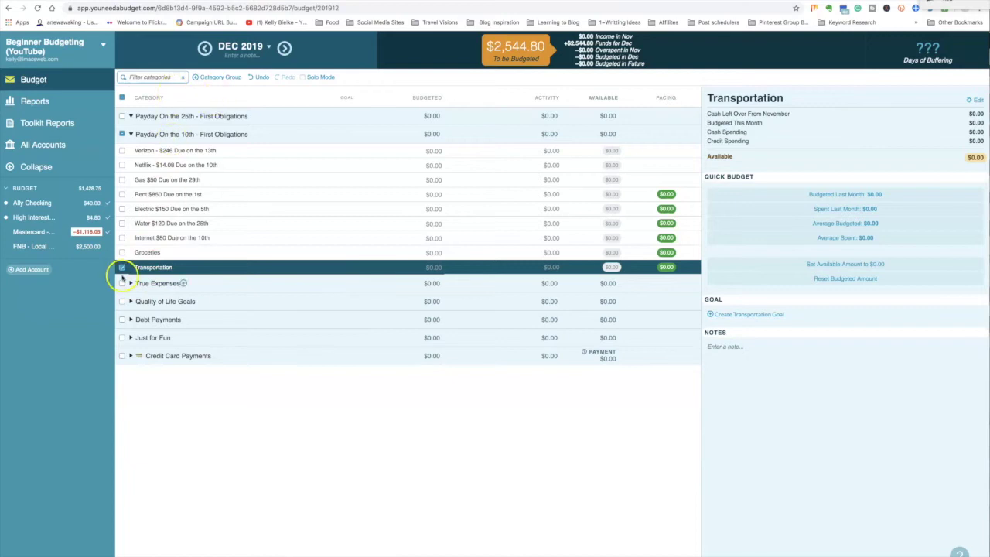
left_click(121, 267)
- Collapse the Payday On the 10th group and add a category group named "Living Expenses"
left_click(131, 134)
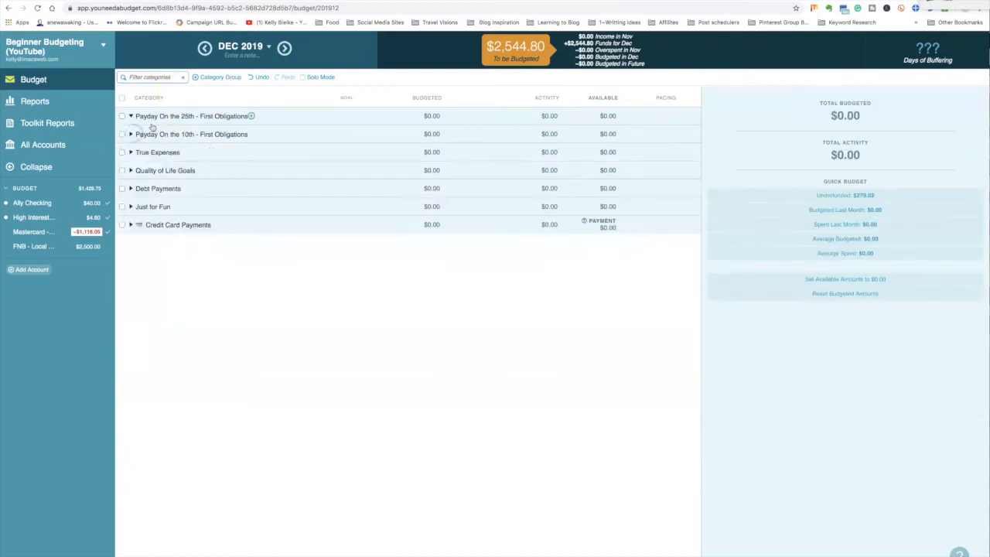
left_click(218, 77)
type("Living Expenses")
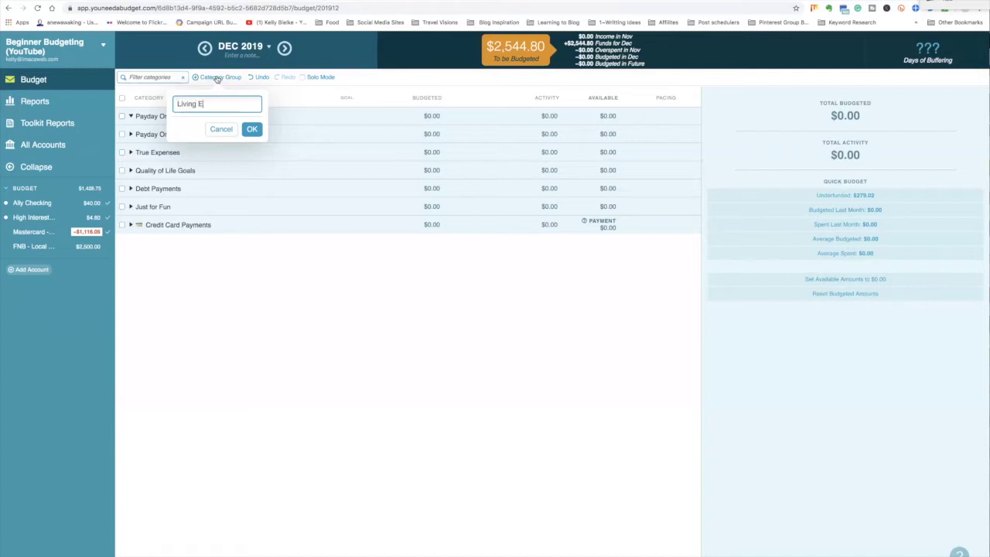
left_click(262, 134)
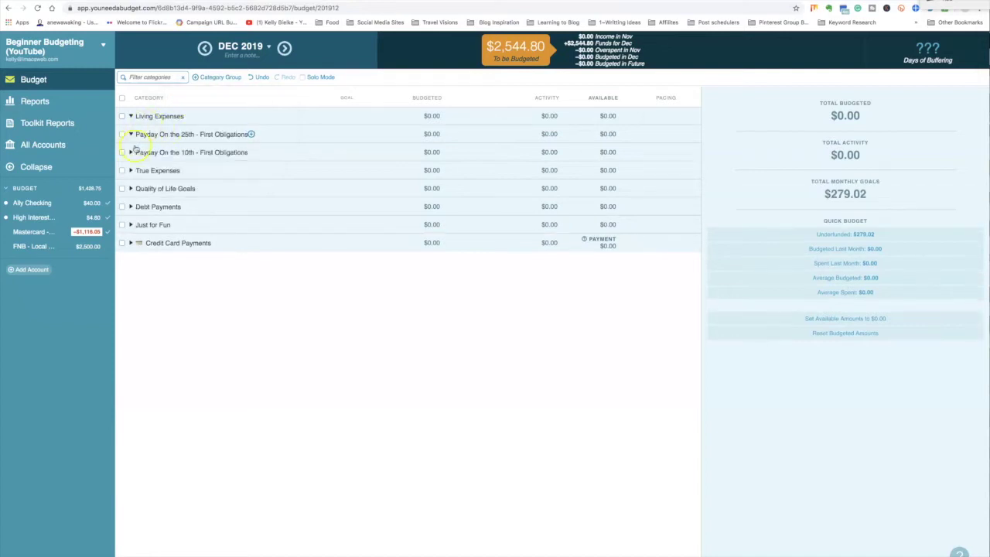
- Move the Groceries and Transportation categories from the Payday On the 10th group into the Living Expenses group
left_click(131, 170)
left_click(131, 153)
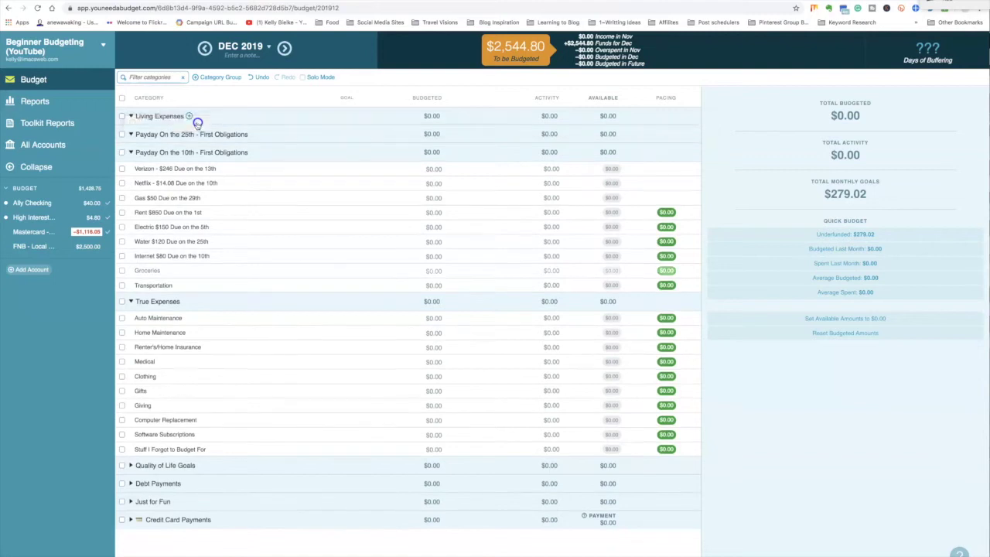
left_click_drag(177, 270, 182, 129)
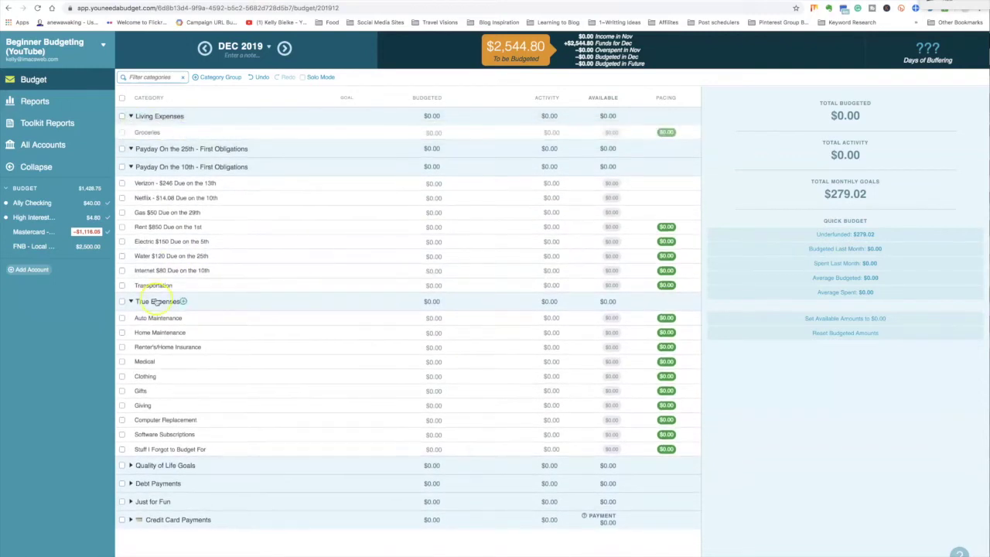
left_click_drag(194, 283, 194, 133)
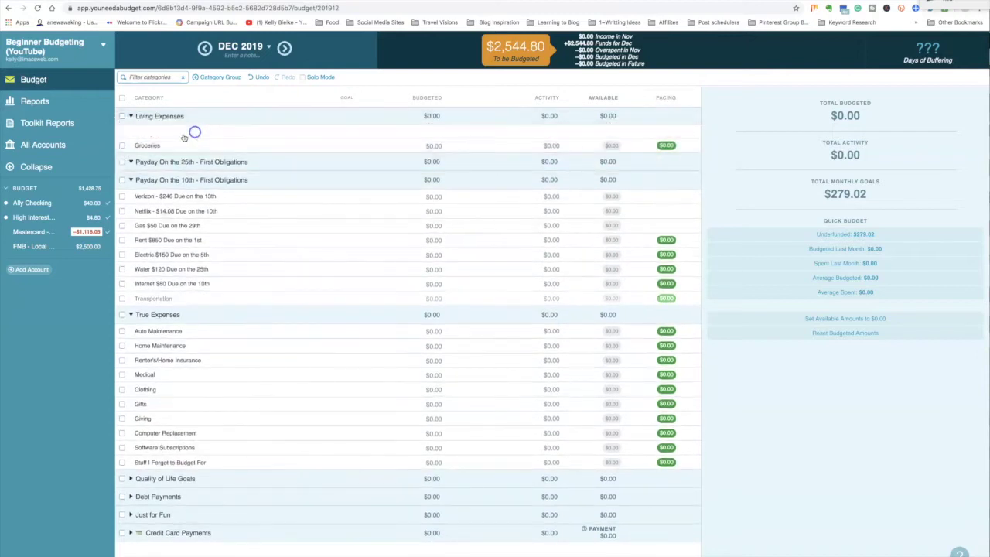
- Rename the Transportation category in the Living Expenses group as "Gasoline"
left_click(147, 133)
left_click(147, 133)
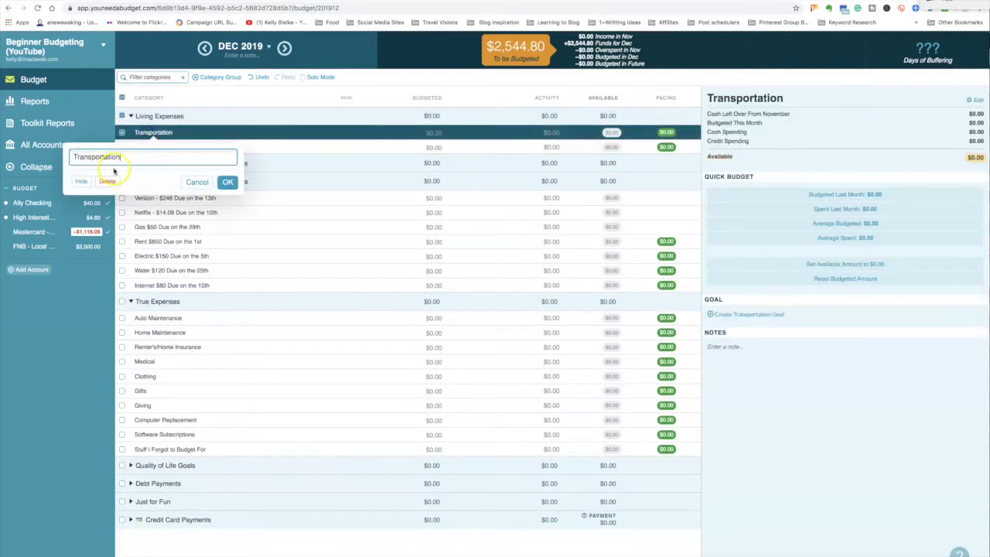
left_click(51, 152)
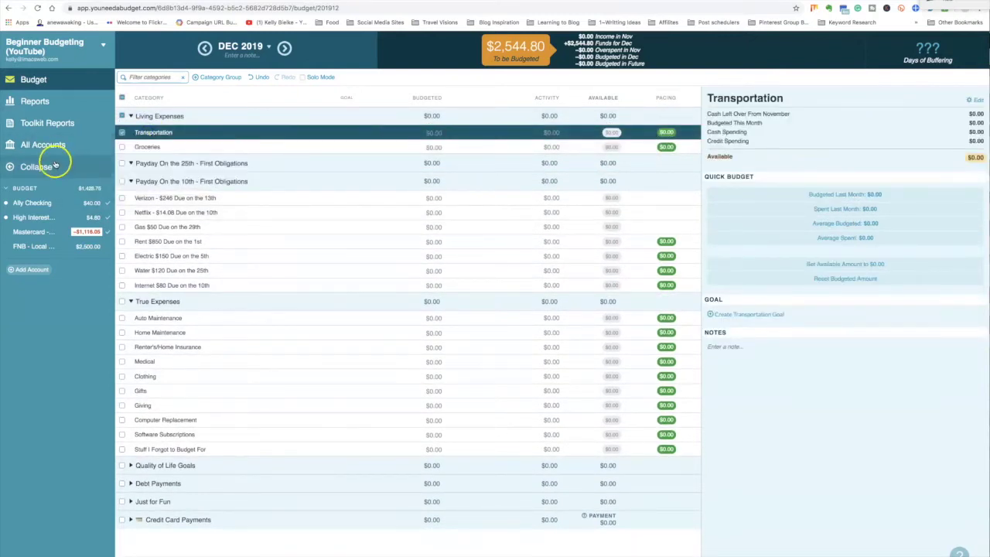
- Add a category named "Stuff I forgot to budget" to the Living Expenses group
left_click(191, 117)
type("Stuff ")
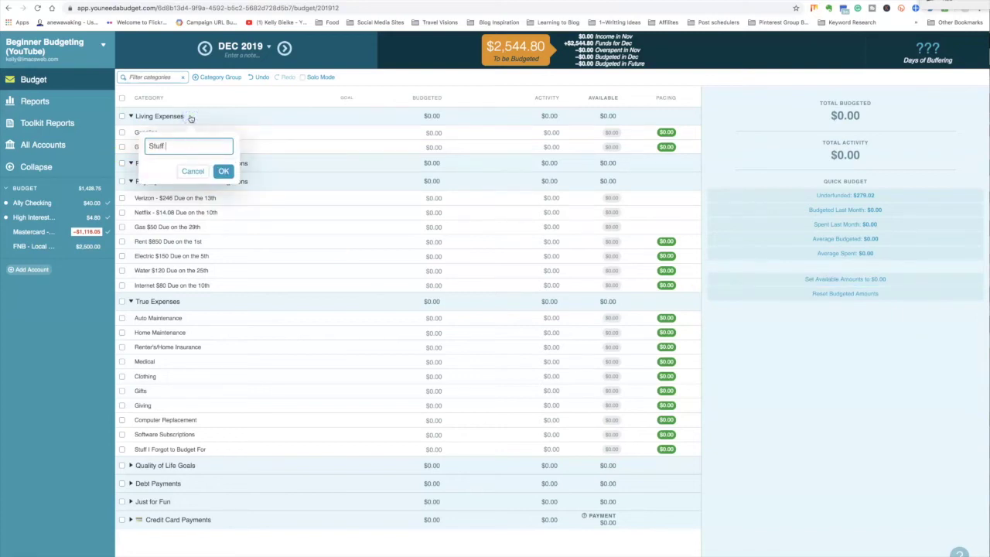
type("I forgot to budget")
key("Return")
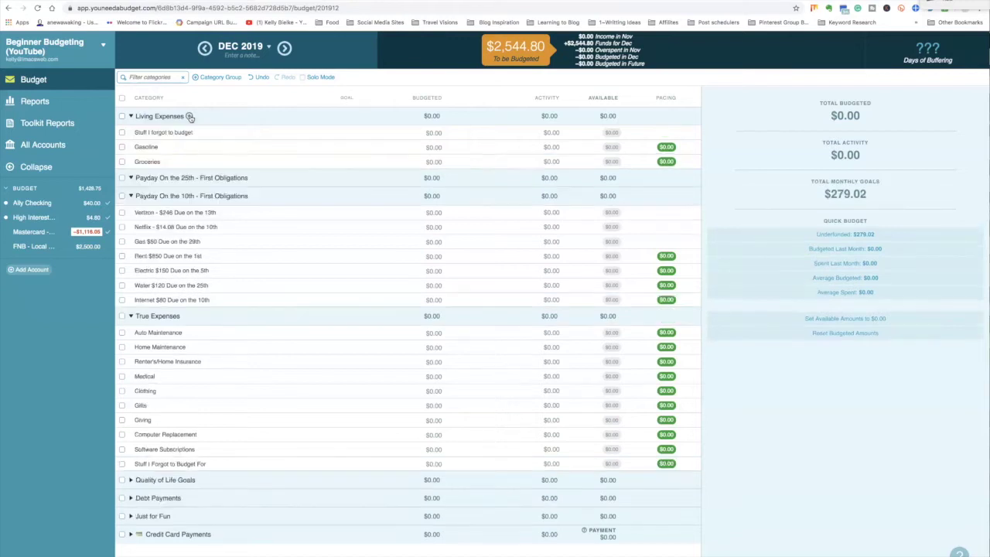
left_click(144, 134)
left_click(169, 135)
left_click(169, 136)
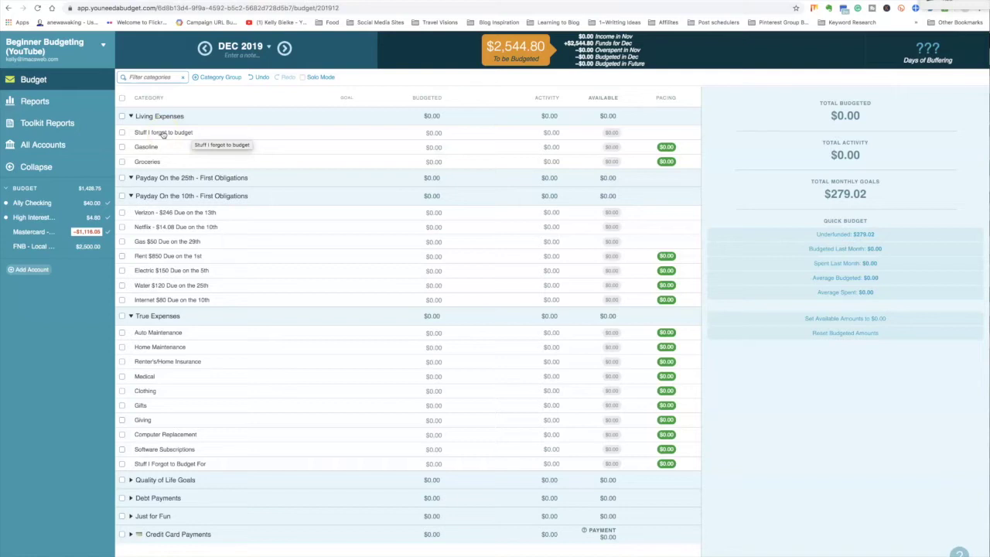
left_click(80, 251)
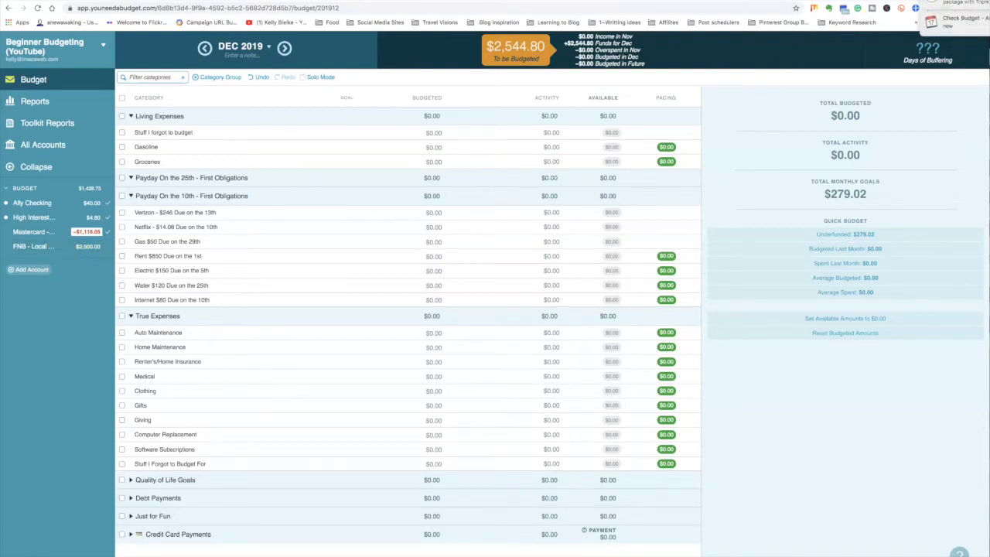
left_click(197, 134)
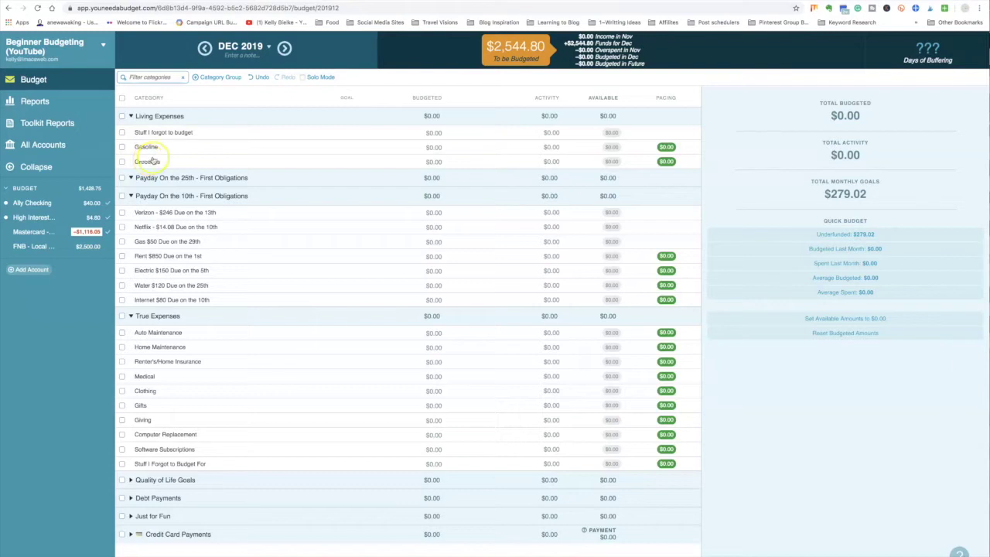
- Add a category named "Household Items" to the Living Expenses group
left_click(191, 117)
type("Hou")
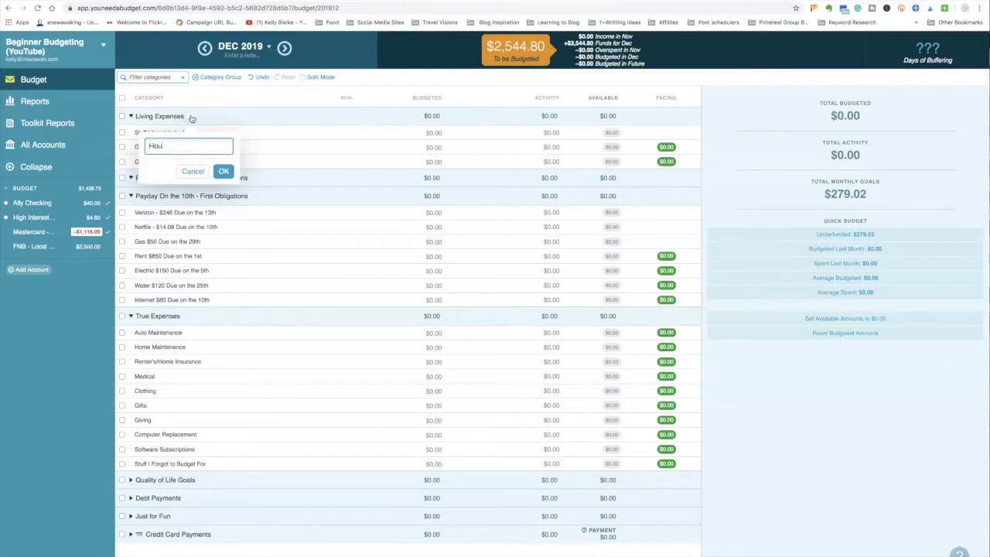
type("sehold Items")
key("Return")
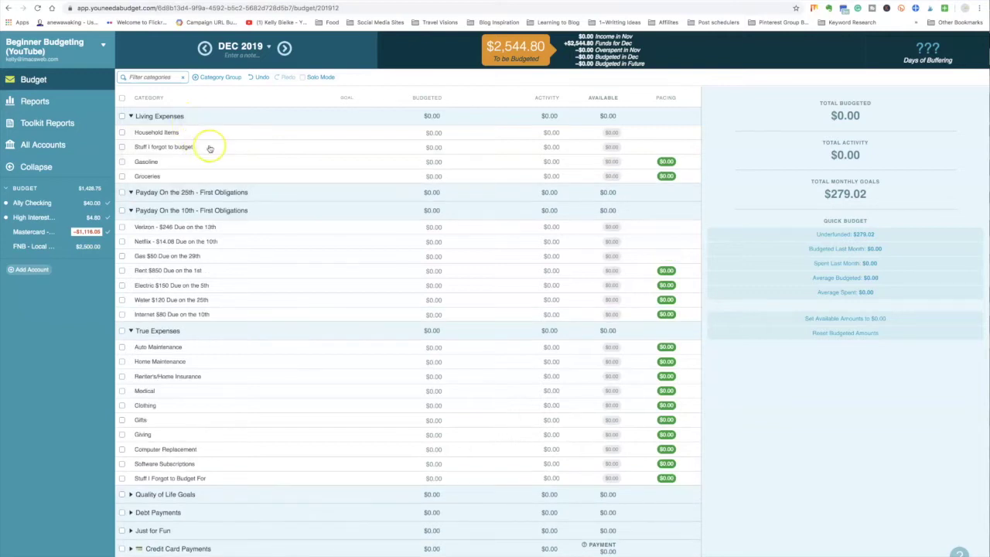
- Collapse the Living Expenses group and rename the True Expenses group as "Longterm/Yearly Expenses"
left_click(131, 116)
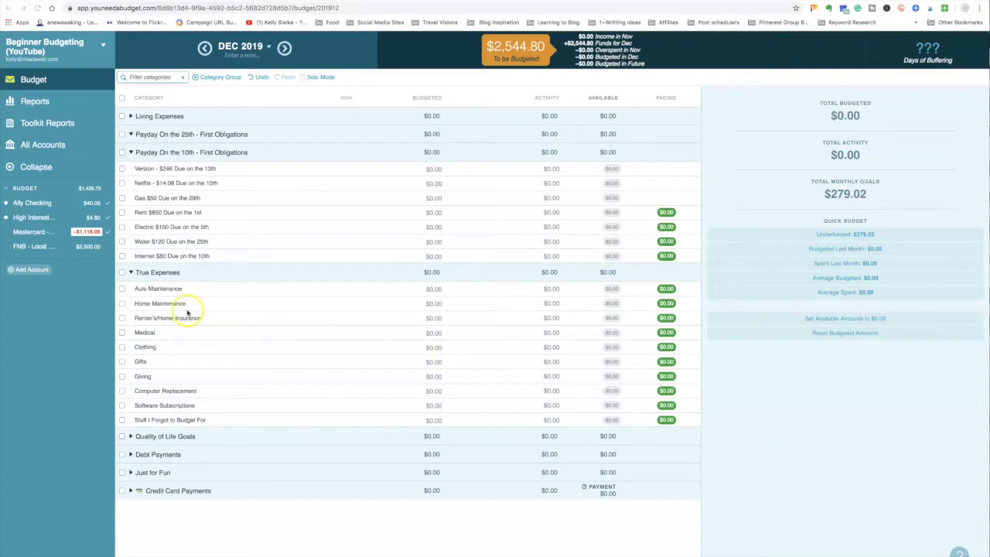
left_click(158, 273)
left_click_drag(77, 297, 85, 298)
type("Long")
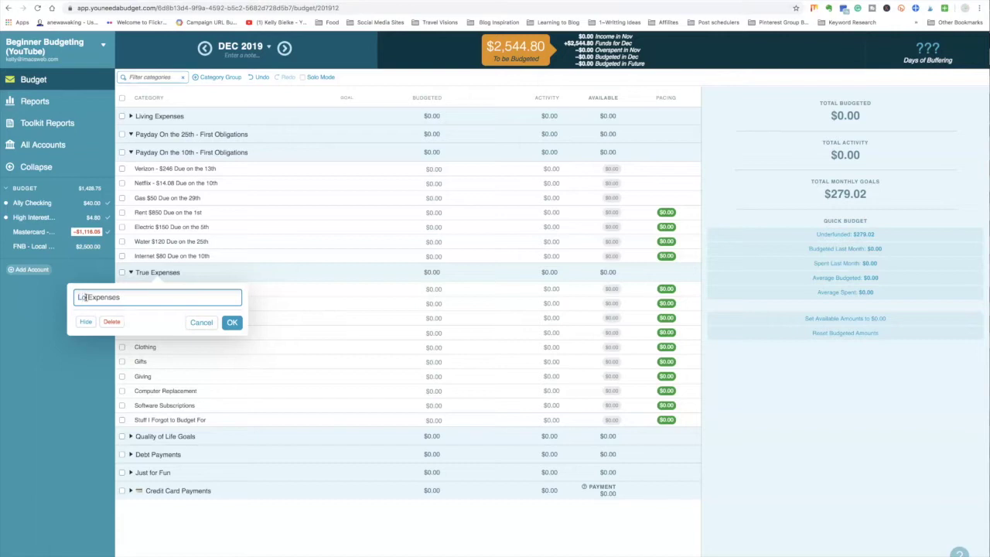
key("BackSpace")
type("gterm/Yearly")
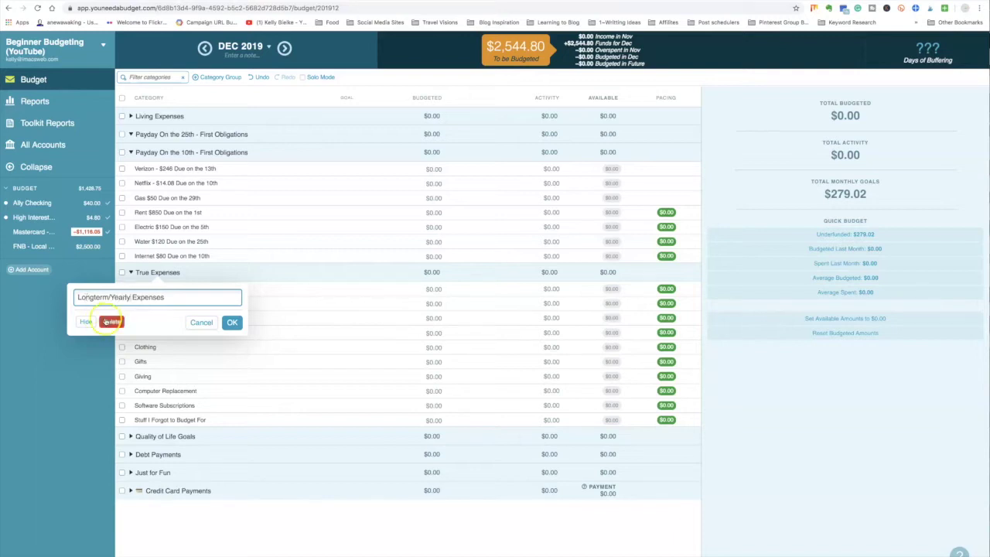
left_click(232, 322)
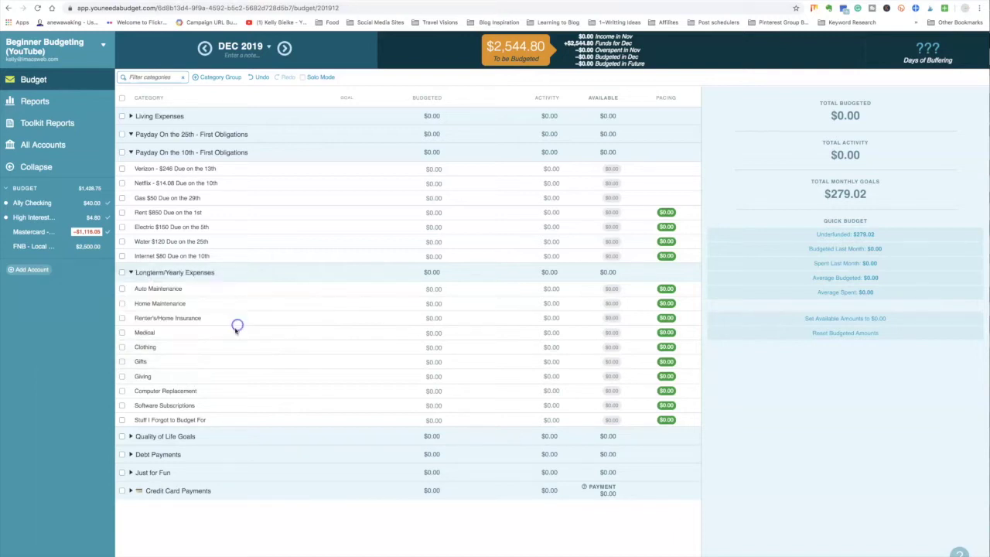
- Correct the spelling of the yearly expenses group's name to "Long Term/Yearly Expenses"
left_click(158, 273)
left_click(110, 298)
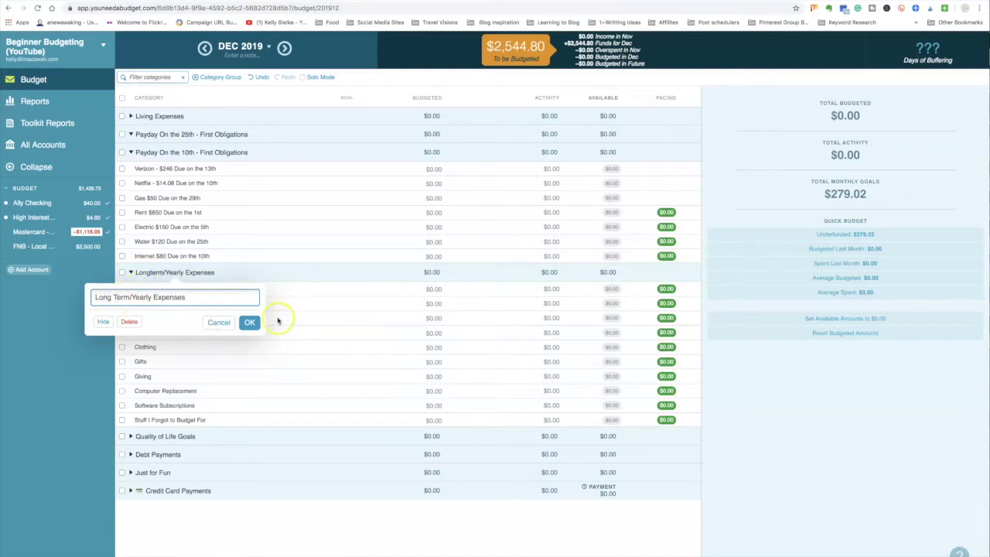
left_click(249, 322)
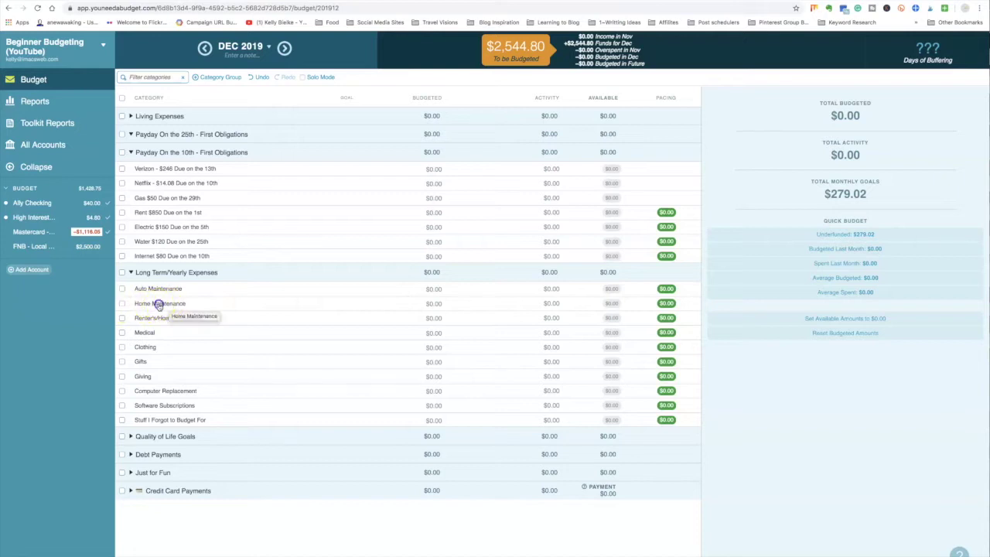
- Delete the Home Maintenance category and rename Renter's/Home Insurance as "Renter's Insurance" in the Long Term/Yearly Expenses group
left_click(156, 305)
left_click(144, 304)
left_click(111, 347)
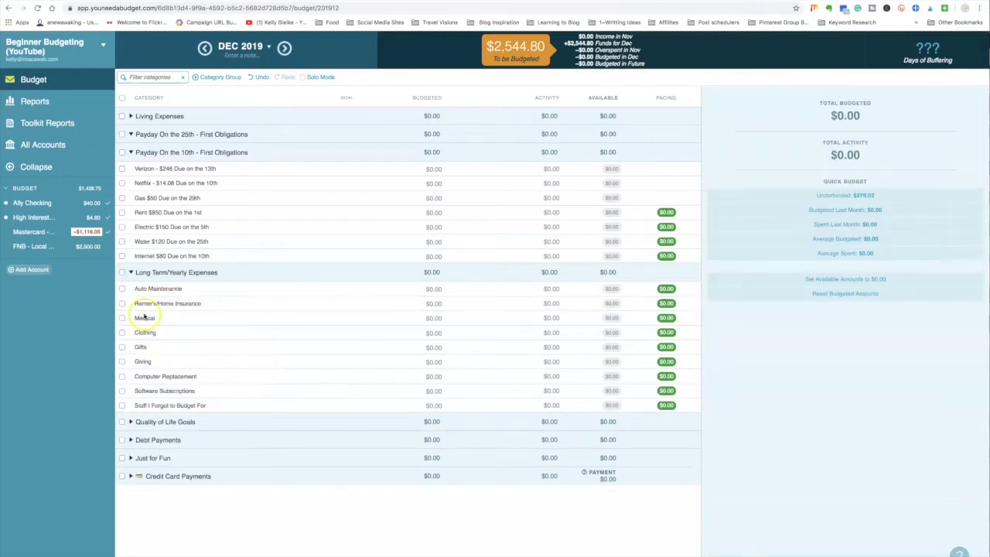
left_click(156, 306)
left_click(152, 305)
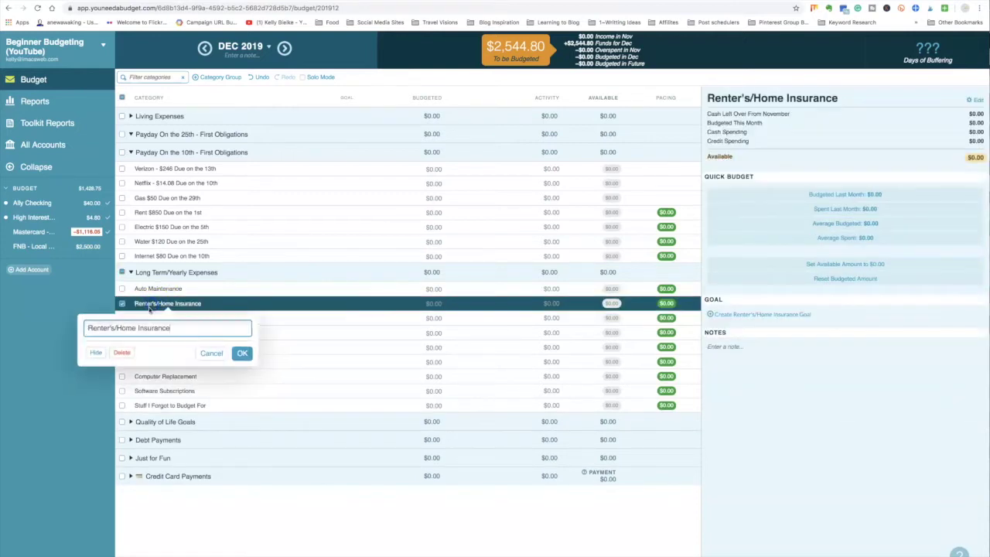
- Delete the Medical and Clothing categories from the Long Term/Yearly Expenses group
left_click(144, 319)
left_click(143, 320)
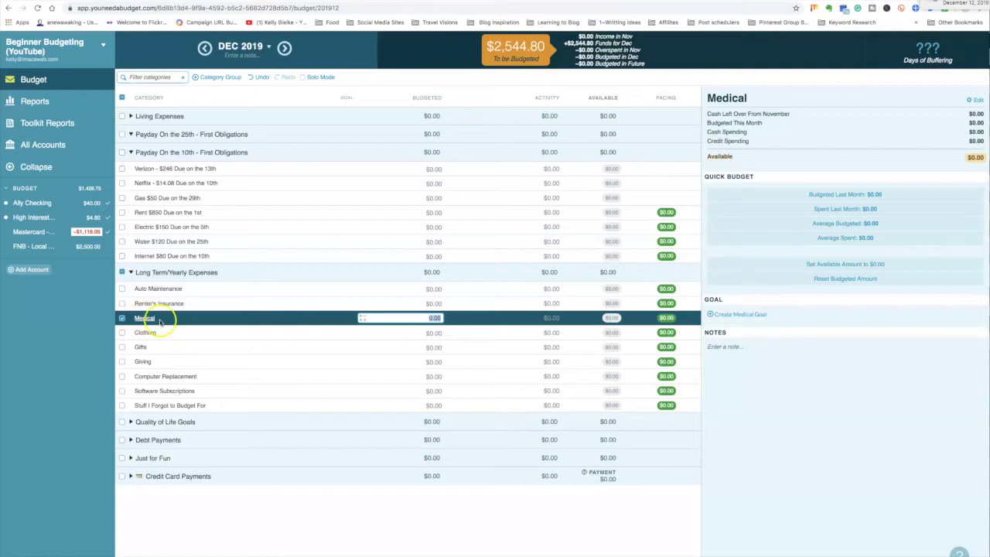
left_click(155, 318)
left_click(100, 368)
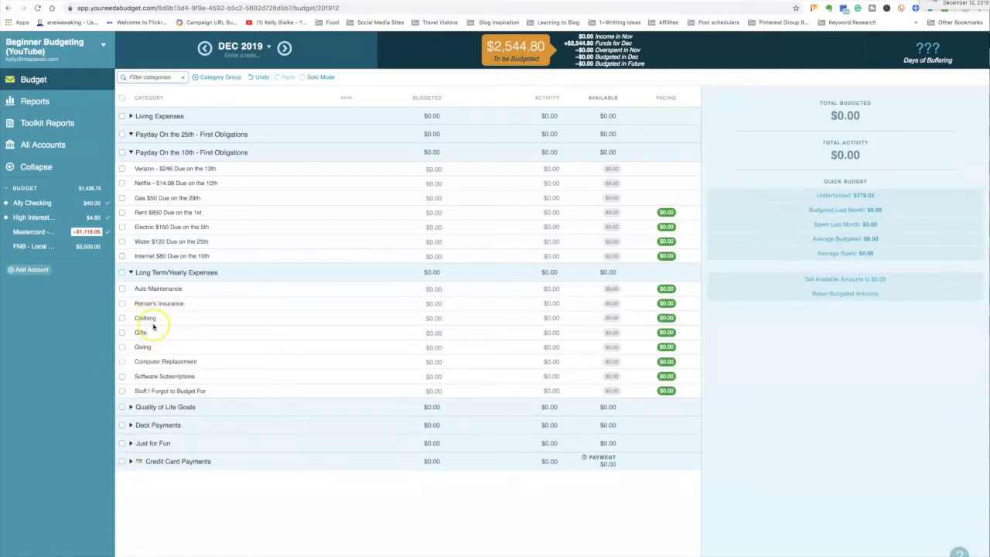
left_click(145, 320)
left_click(146, 320)
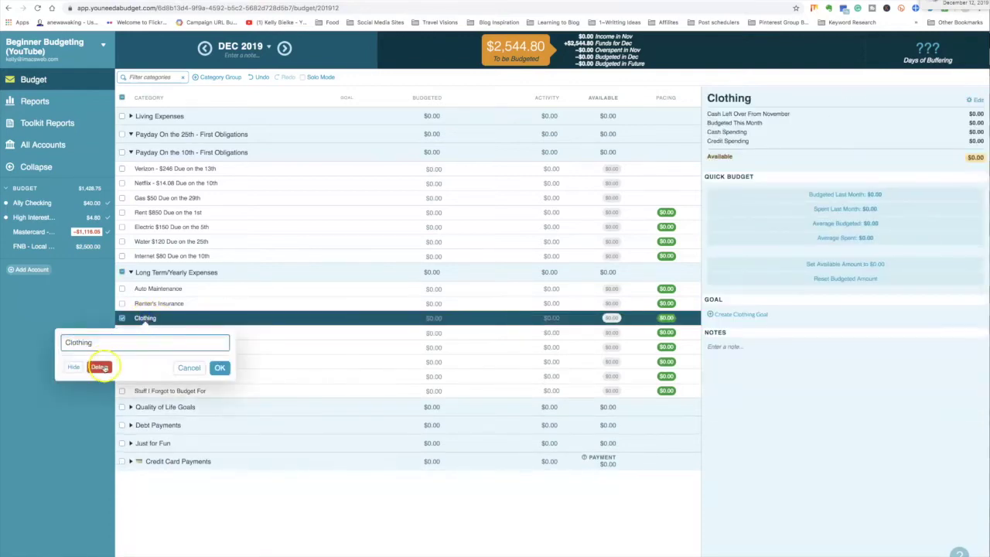
left_click(100, 368)
- Delete the Gifts and Giving categories from the Long Term/Yearly Expenses group
left_click(141, 320)
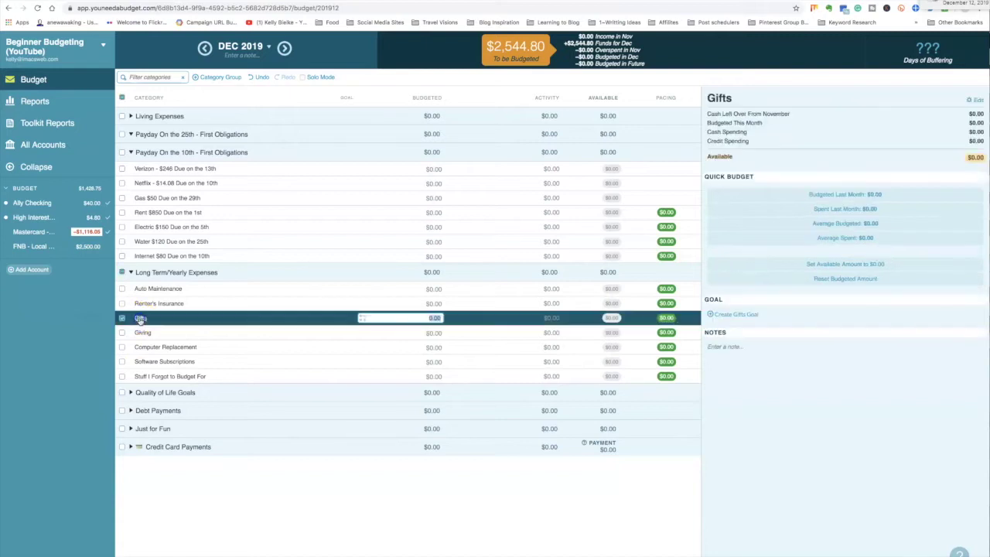
left_click(141, 319)
left_click(99, 368)
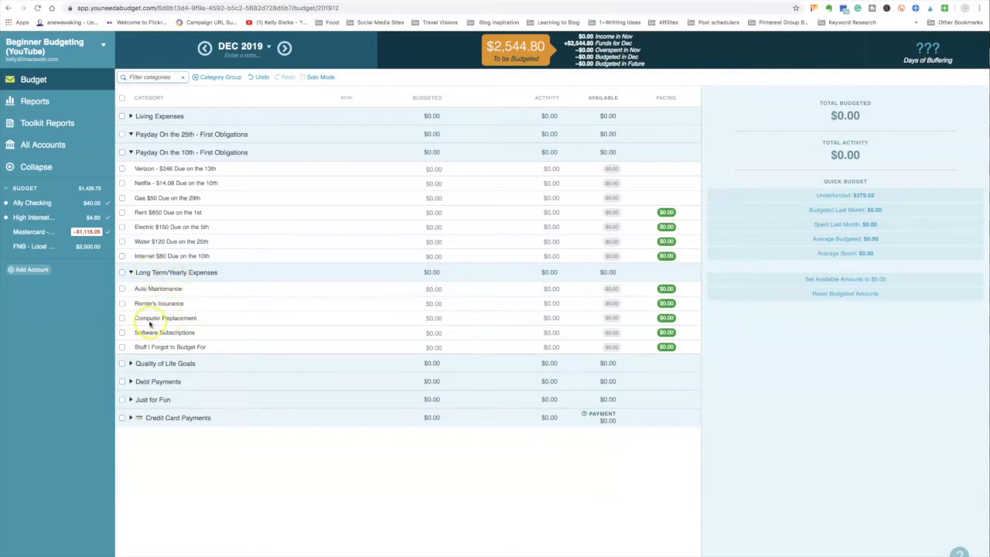
left_click(165, 317)
left_click(165, 318)
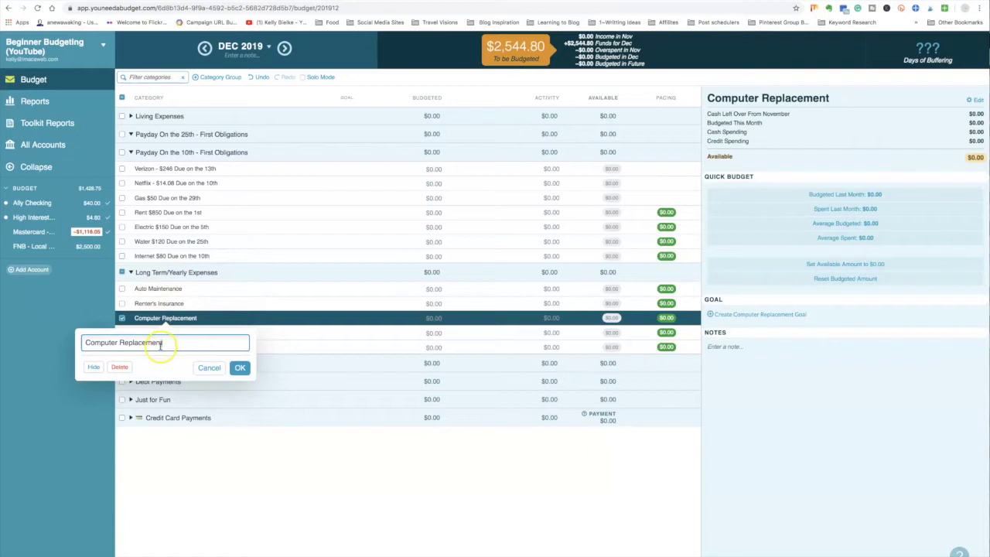
left_click(148, 326)
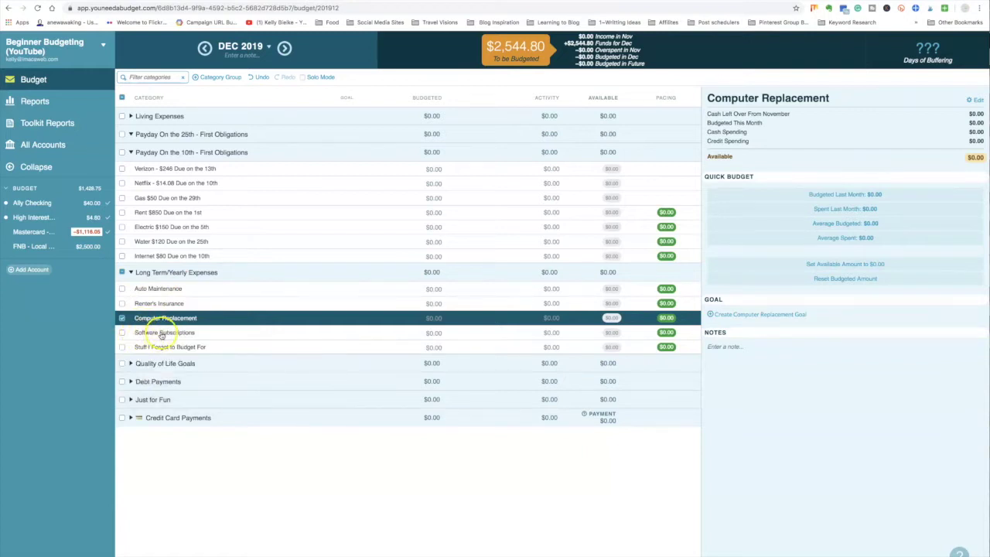
- Delete the Software Subscriptions and Stuff I Forgot to Budget For categories from the Long Term/Yearly Expenses group
left_click(161, 332)
left_click(160, 333)
left_click(119, 380)
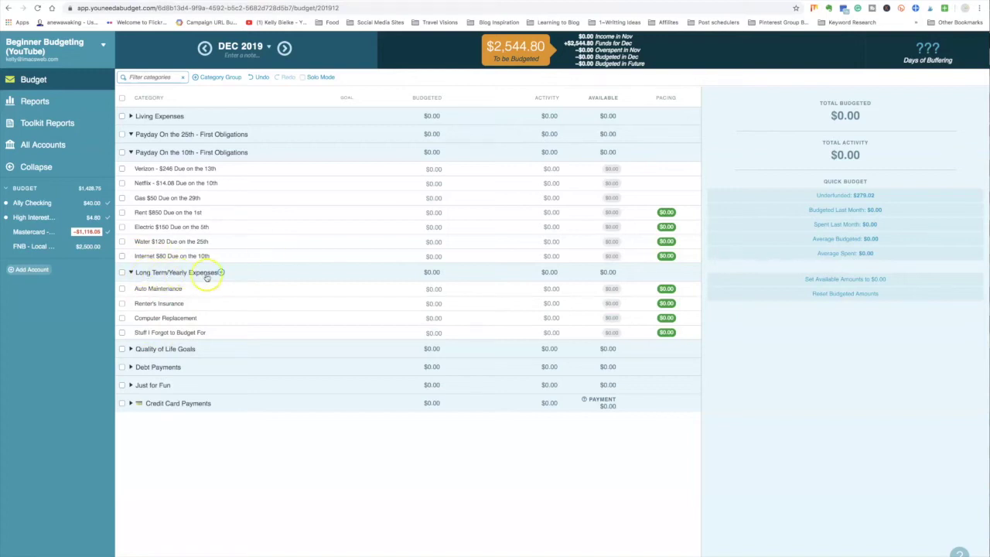
left_click(150, 332)
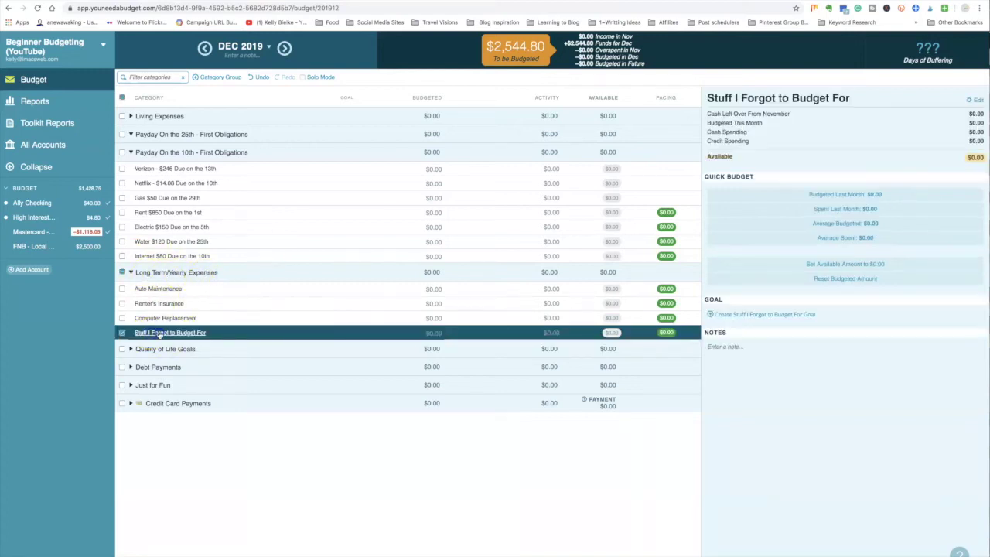
left_click(156, 332)
left_click(124, 381)
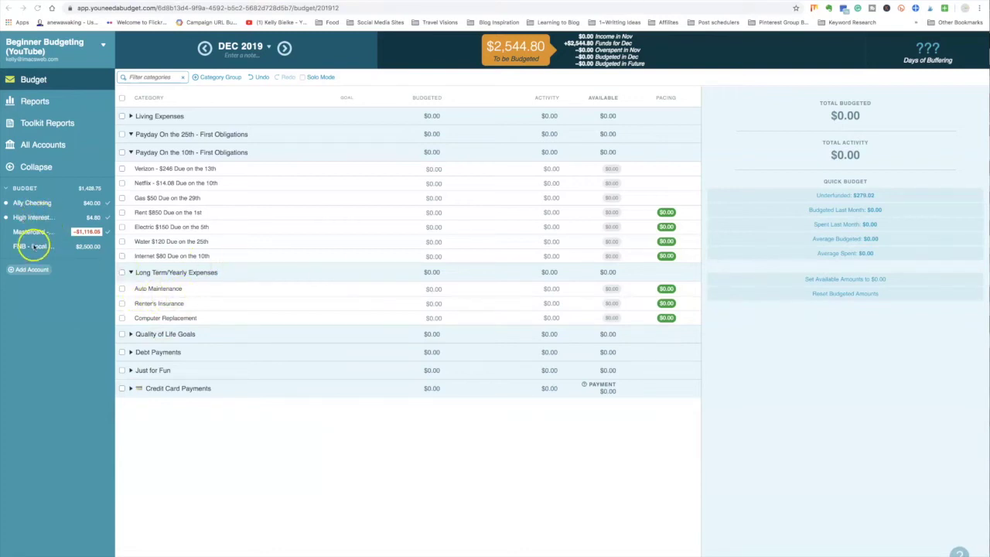
- Rename the Long Term/Yearly Expenses group as "Long Term/Yearly Expenses (Ally Savings)"
left_click(171, 272)
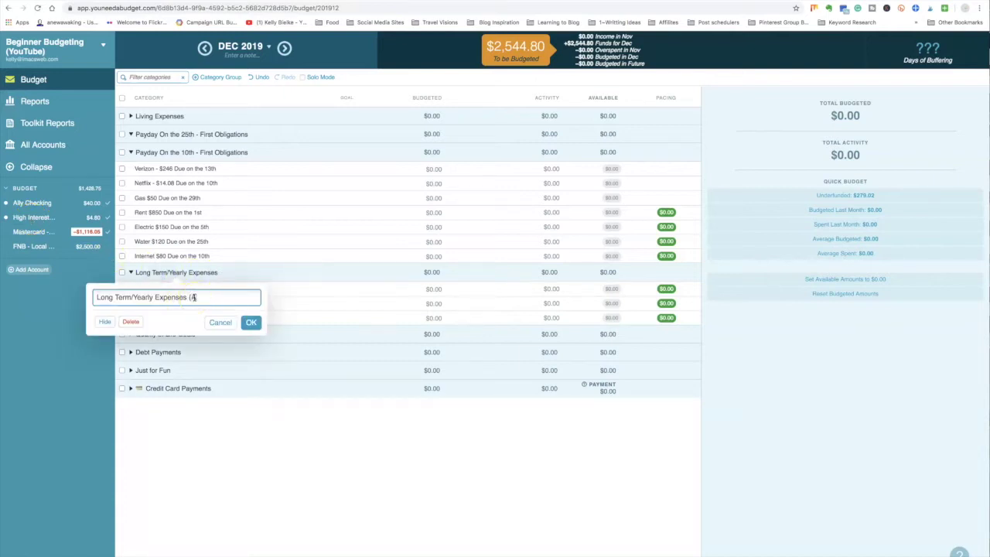
type("(Ally Savings")
left_click_drag(194, 297, 89, 303)
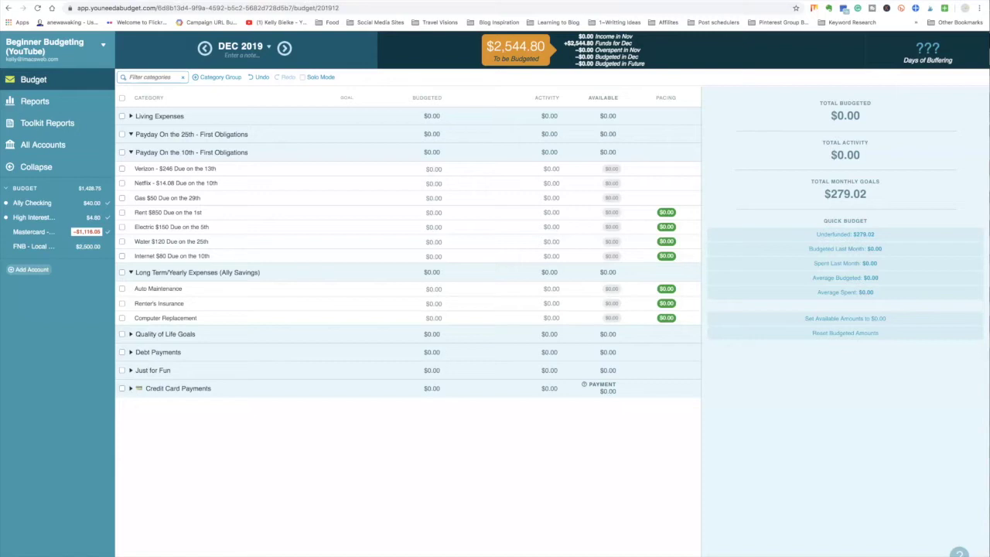
- Add a category named "Vacation" to the Long Term/Yearly Expenses (Ally Savings) group
left_click(263, 273)
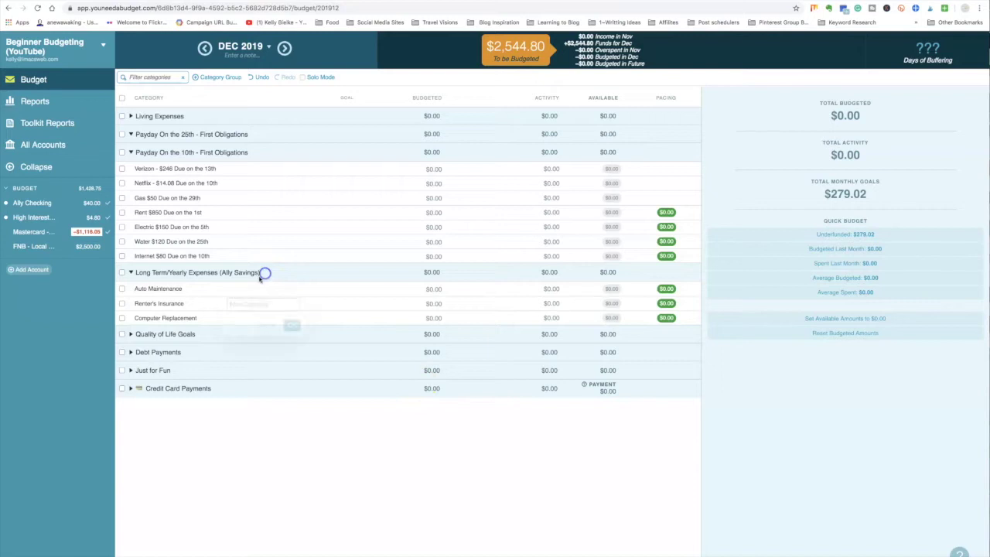
type("acation")
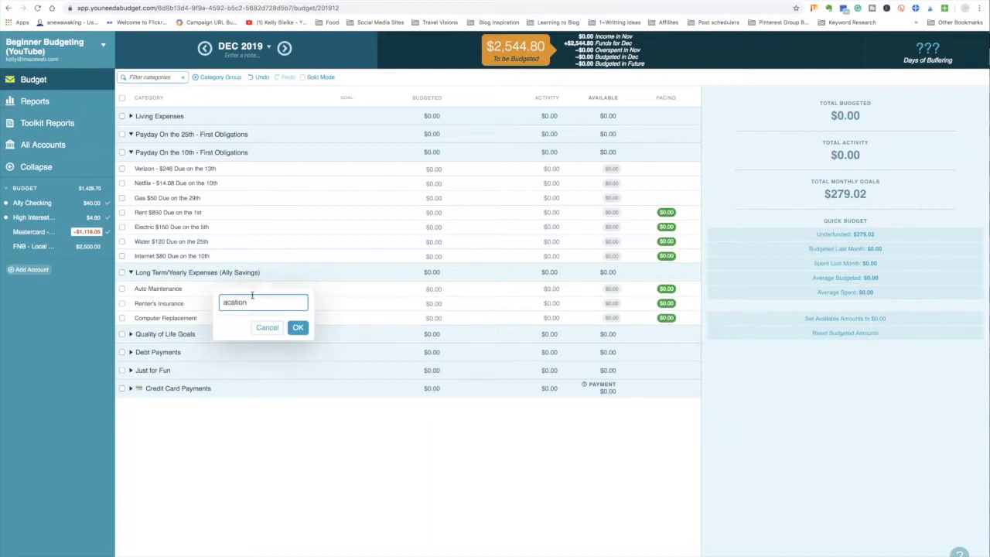
double_click(251, 296)
type("Vacation")
left_click(298, 327)
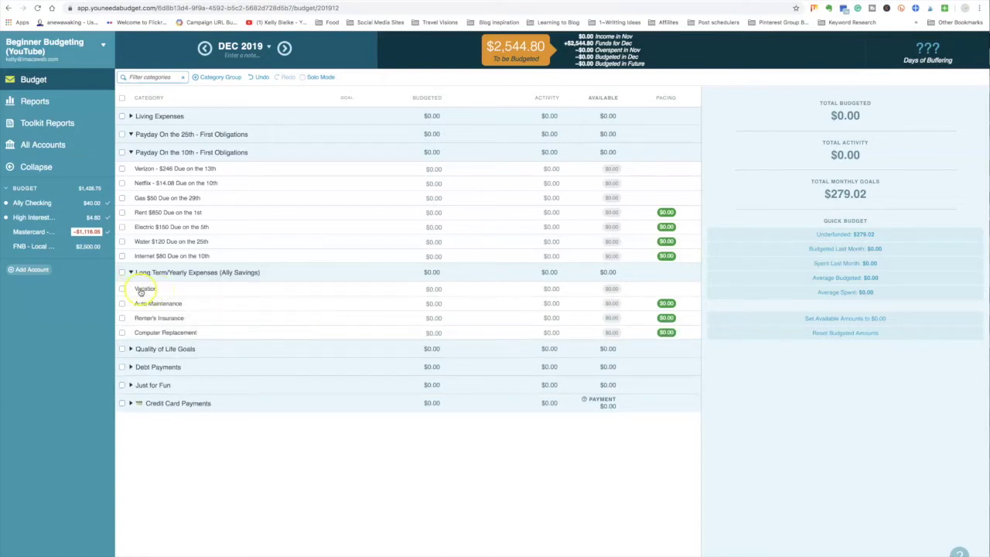
- Add a category named "YNAB $90 Due in June" to the Long Term/Yearly Expenses (Ally Savings) group
left_click(263, 272)
type("YNAB")
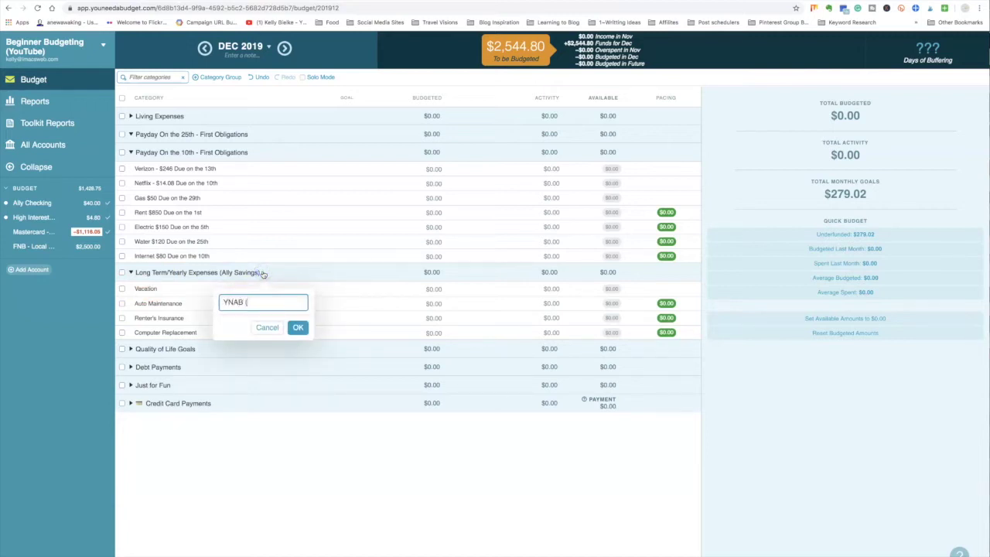
type(" $90 Due in June")
left_click(298, 327)
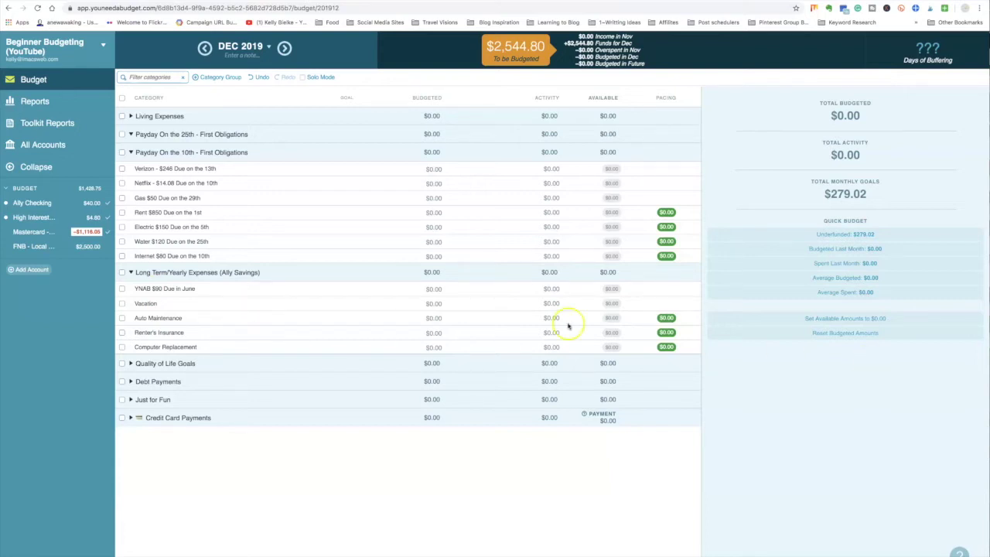
- Add a category named "Amazon Prime $130 Due in July" to the Long Term/Yearly Expenses (Ally Savings) group
left_click(264, 272)
type("Amazon Prime")
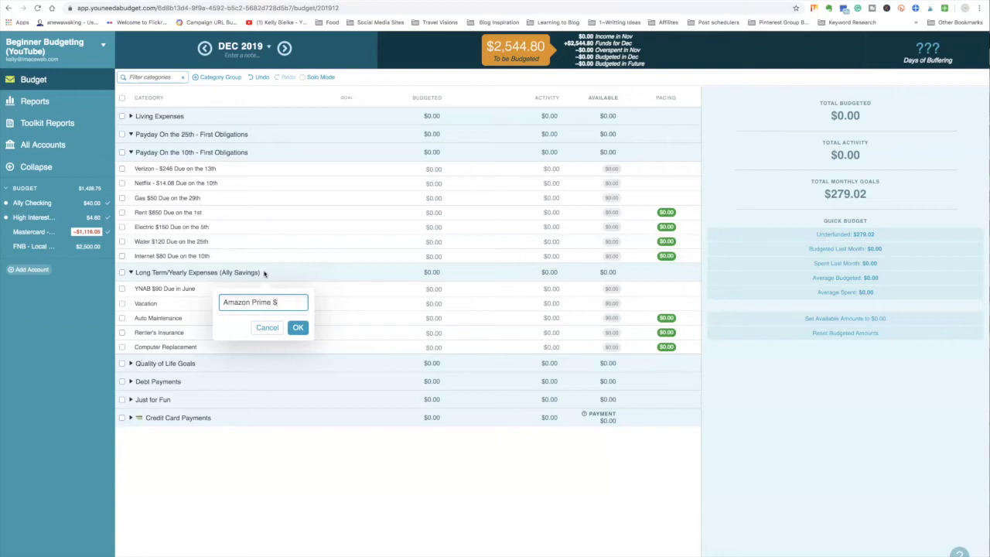
type("$130 Due in July")
key("Return")
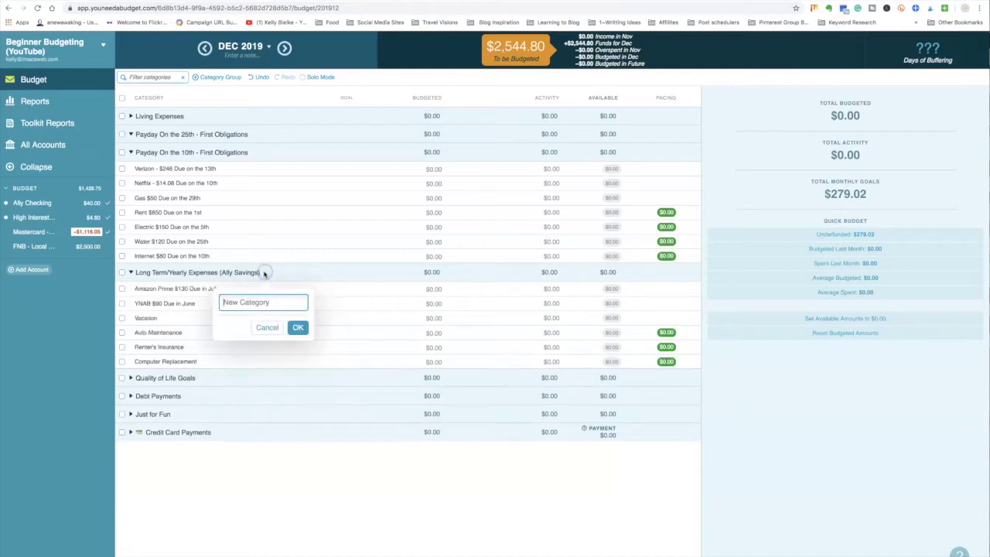
- Add a category named "ER Fund $5000" to the Long Term/Yearly Expenses (Ally Savings) group
type("ER Fund $")
left_click(256, 302)
left_click(297, 327)
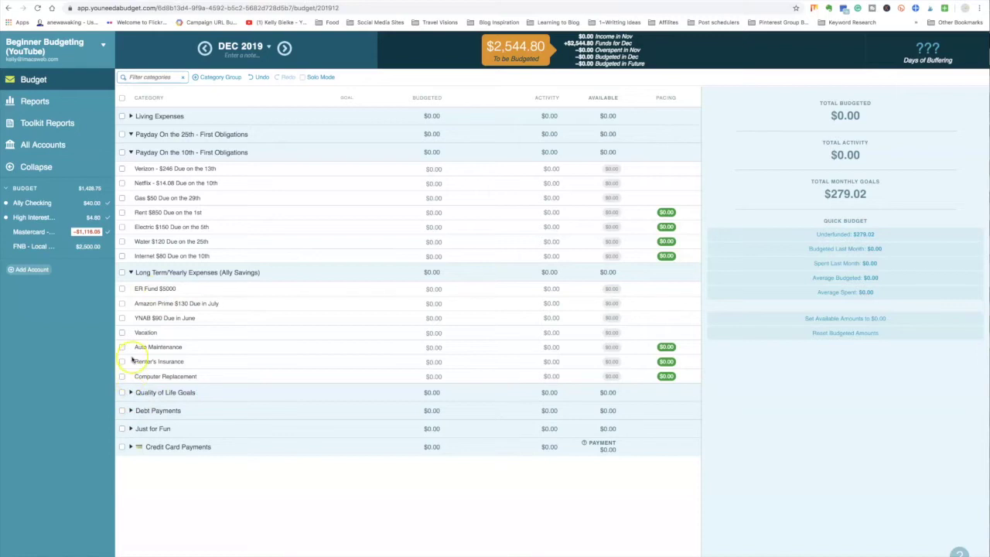
- Collapse the Long Term/Yearly Expenses group and delete the Vacation category from the Quality of Life Goals group
left_click(130, 272)
left_click(131, 291)
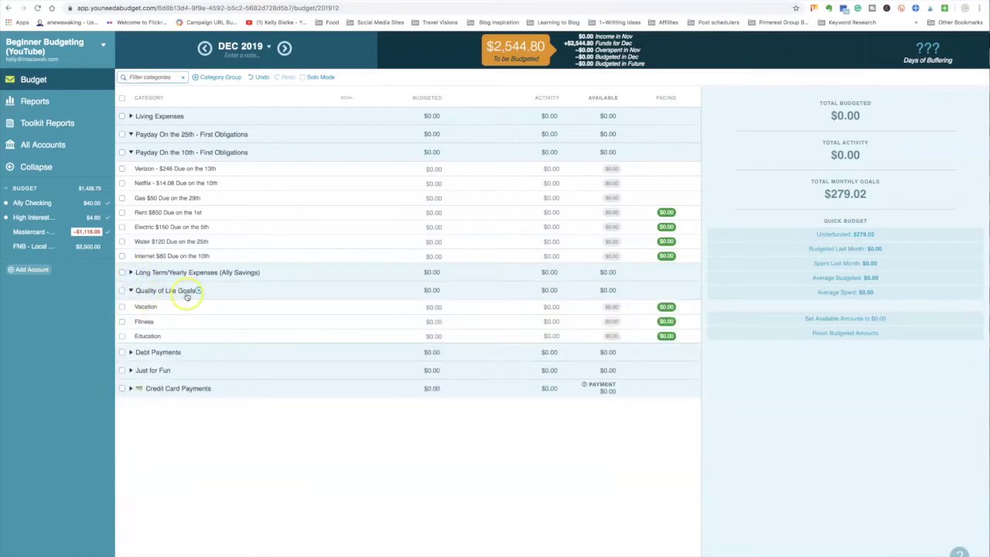
left_click(145, 307)
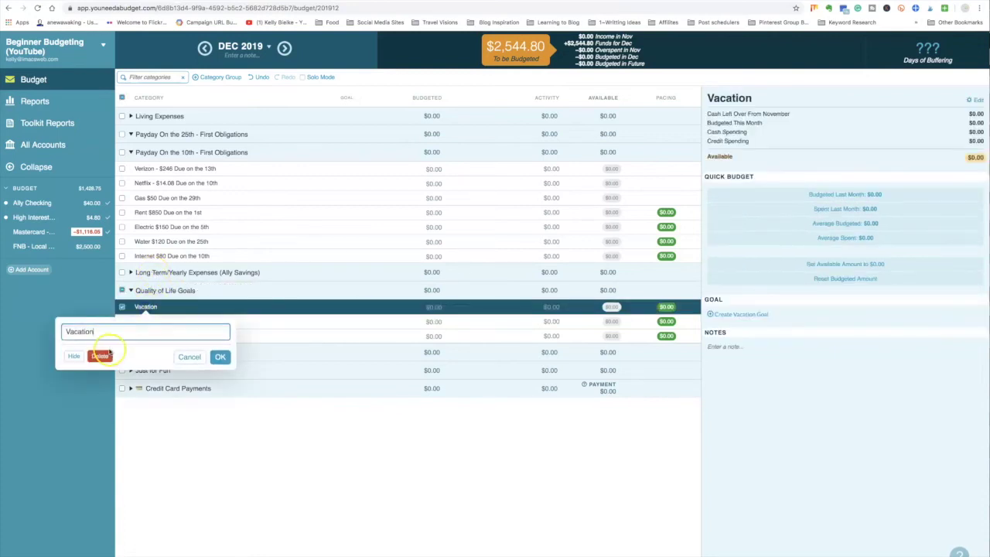
left_click(100, 354)
- Add a category named "Yoga $55" to the Quality of Life Goals group
left_click(200, 291)
type("Yp")
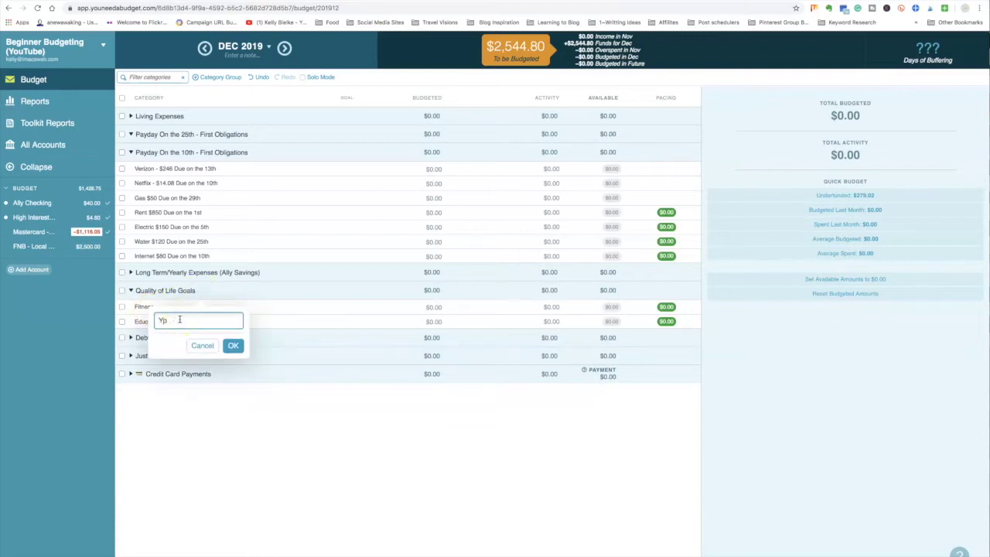
type("gaga")
key("Return")
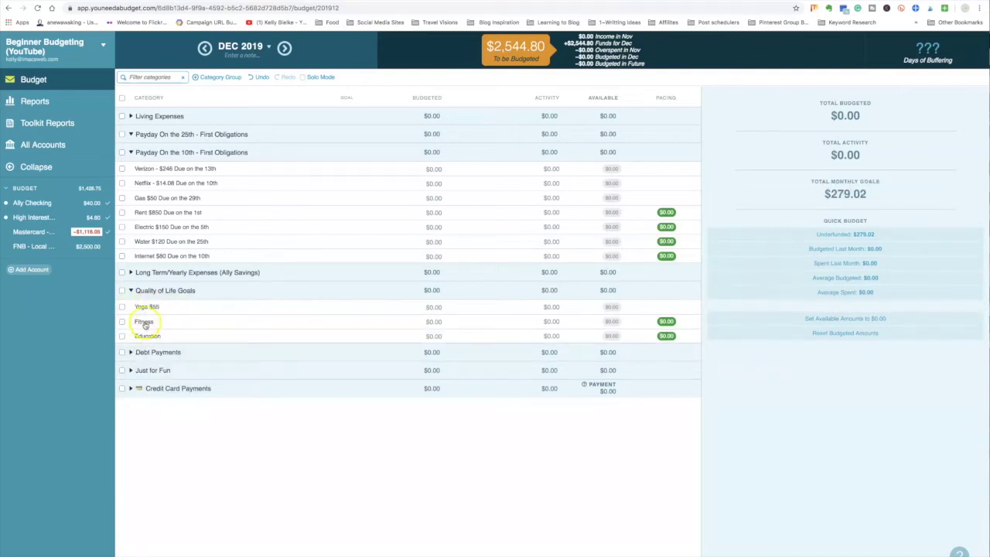
- Rename the Fitness category in Quality of Life Goals as "Fitness $22 Due on the 17th"
left_click(143, 321)
left_click(120, 352)
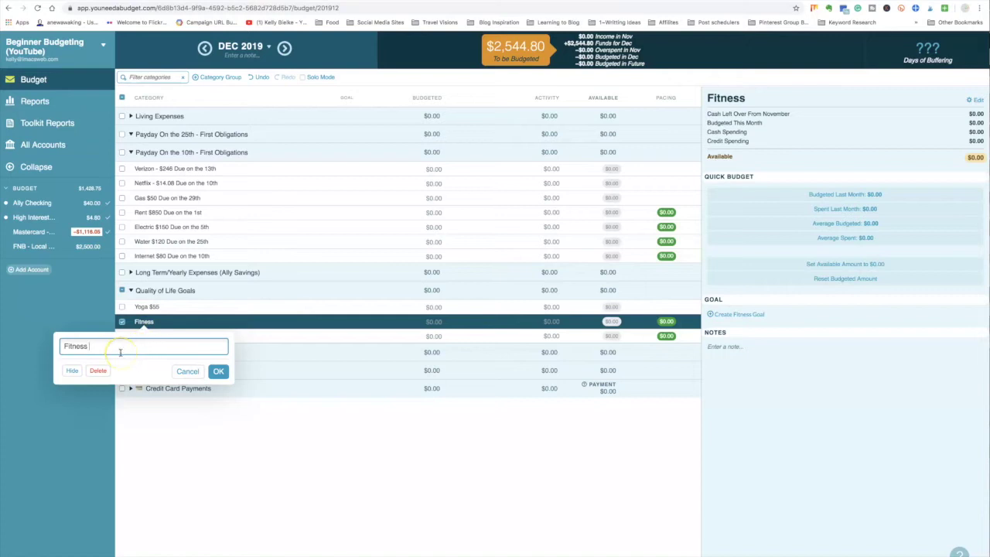
type("$22 Due on the 17th")
key("Return")
- Rename the Education category in Quality of Life Goals as "Yoga Certification $5000" and deselect it
left_click(138, 337)
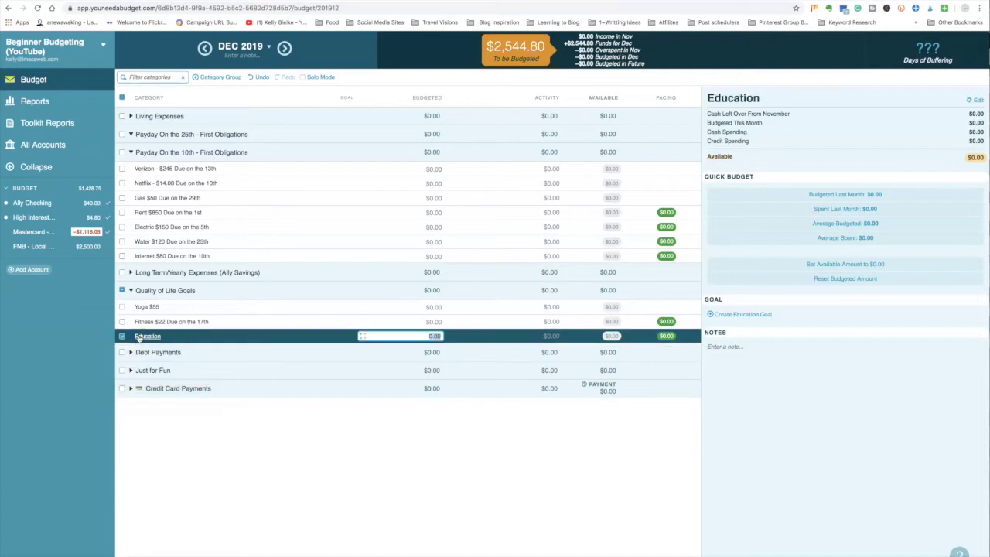
left_click(144, 337)
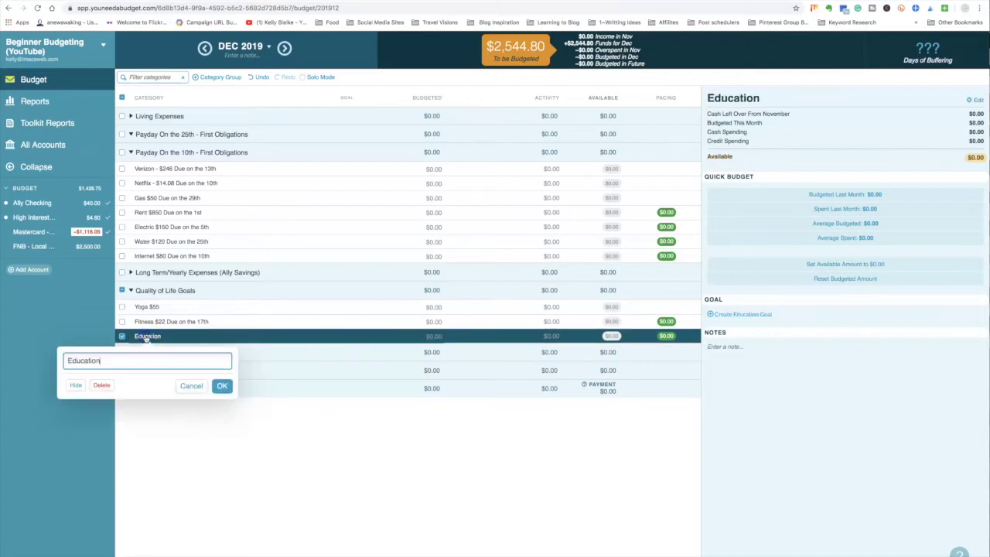
type("Yo")
key("ctrl+a")
key("BackSpace")
type("YU")
type("ga Certification ")
type("$5000")
left_click(222, 385)
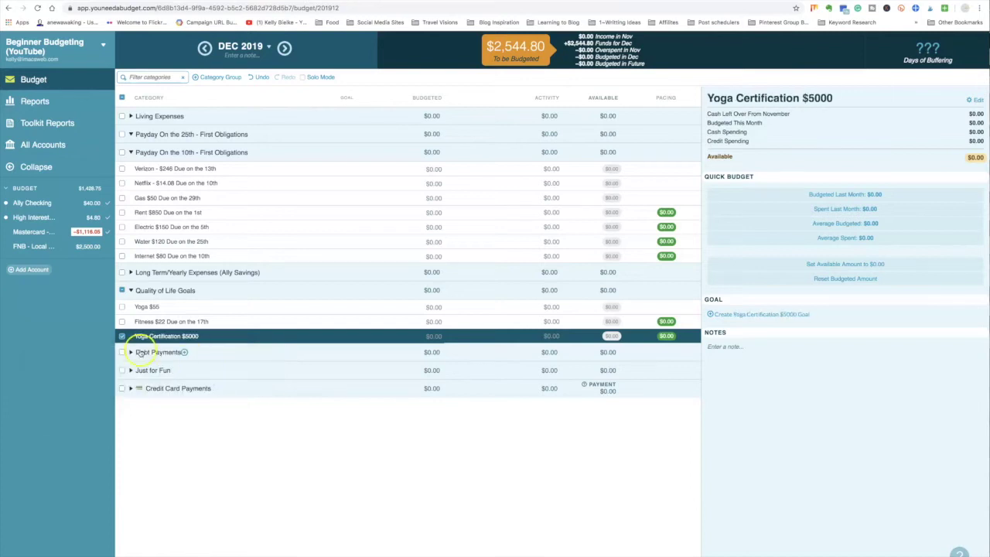
left_click(122, 336)
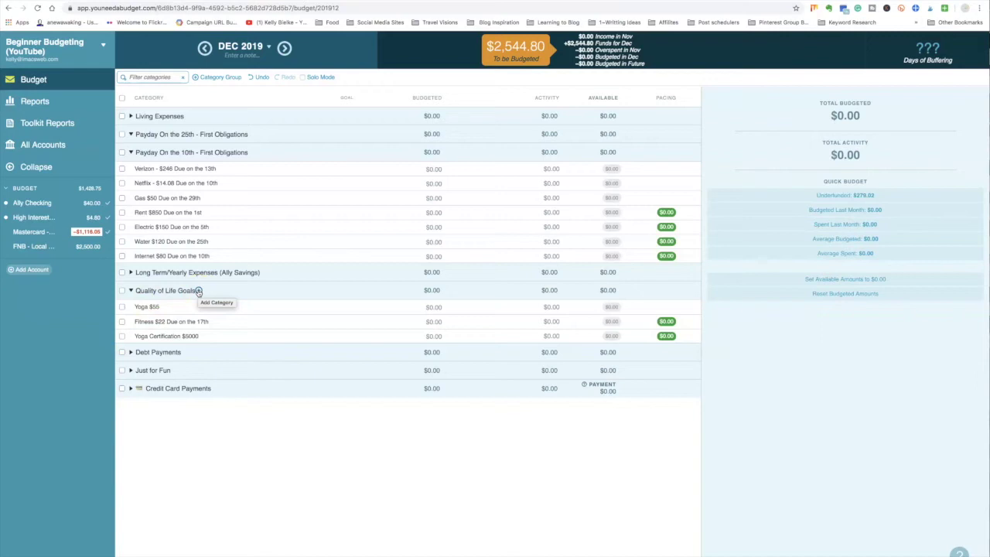
- Add a category named "Vitamins (Plexus)" to the Quality of Life Goals group
left_click(198, 291)
type("Vitamins")
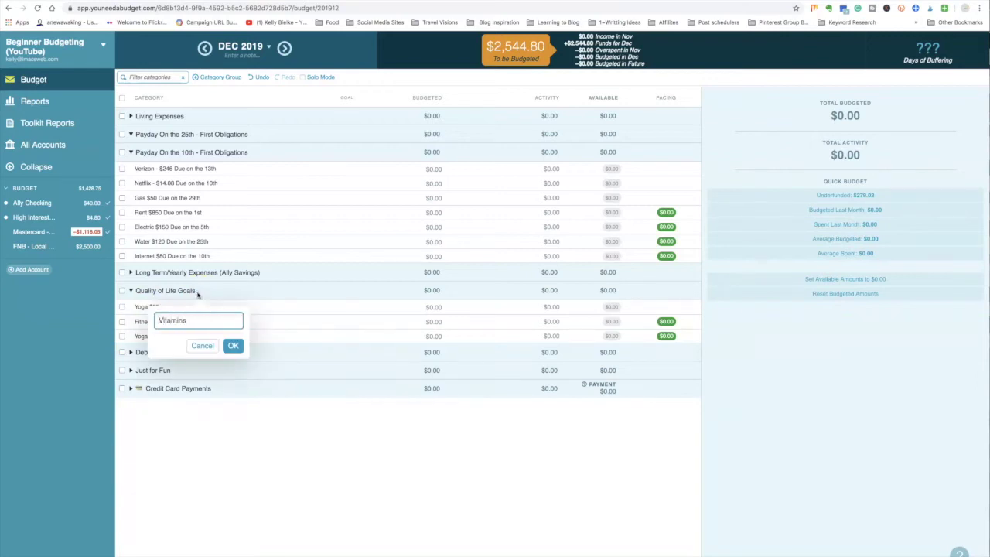
type(" (Plexus)")
left_click(233, 346)
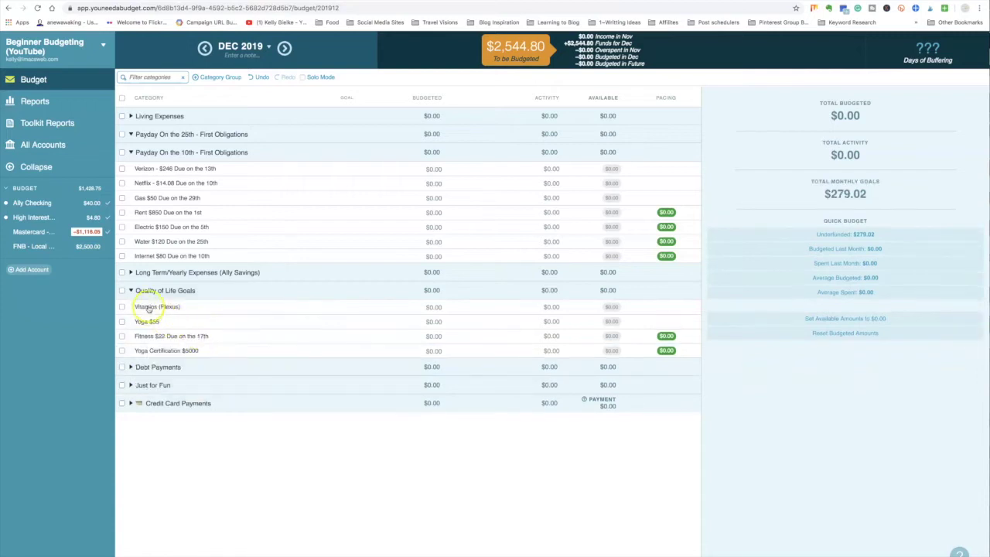
- Rename the vitamins category as "Vitamins (Plexus) $250" and collapse the Quality of Life Goals group
left_click(149, 307)
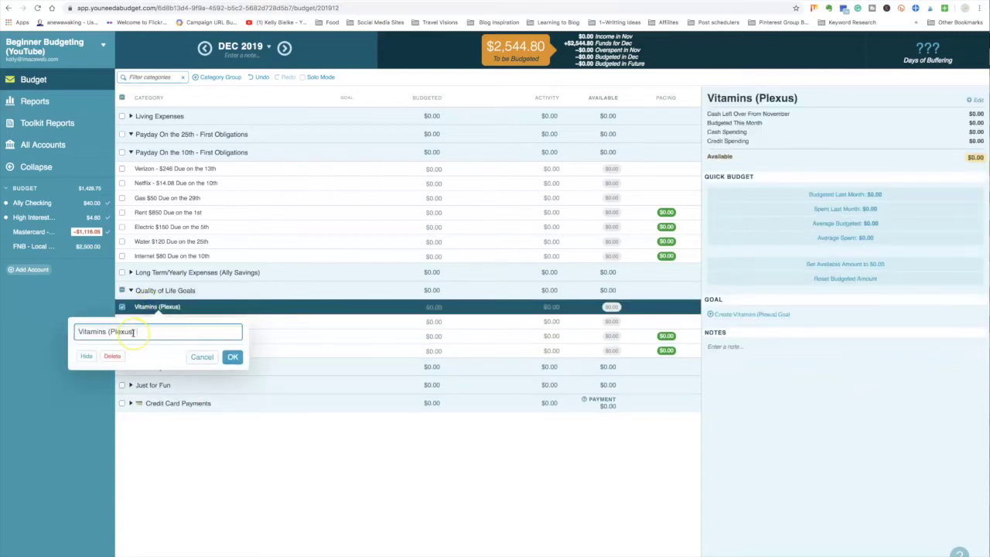
type("$250")
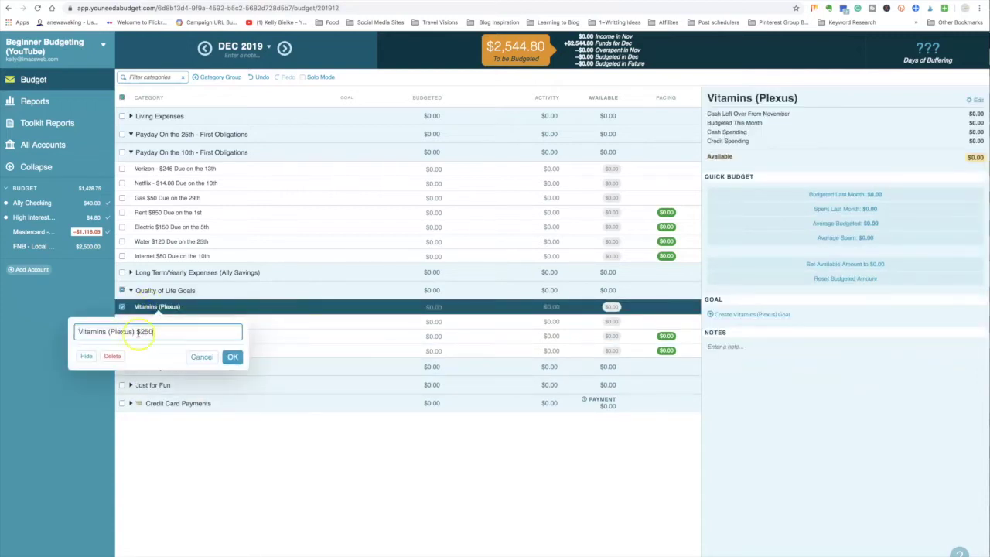
left_click(233, 356)
left_click(131, 290)
- Expand the Debt Payments group and add a category named "Car Loan ($2200)" to it
left_click(130, 308)
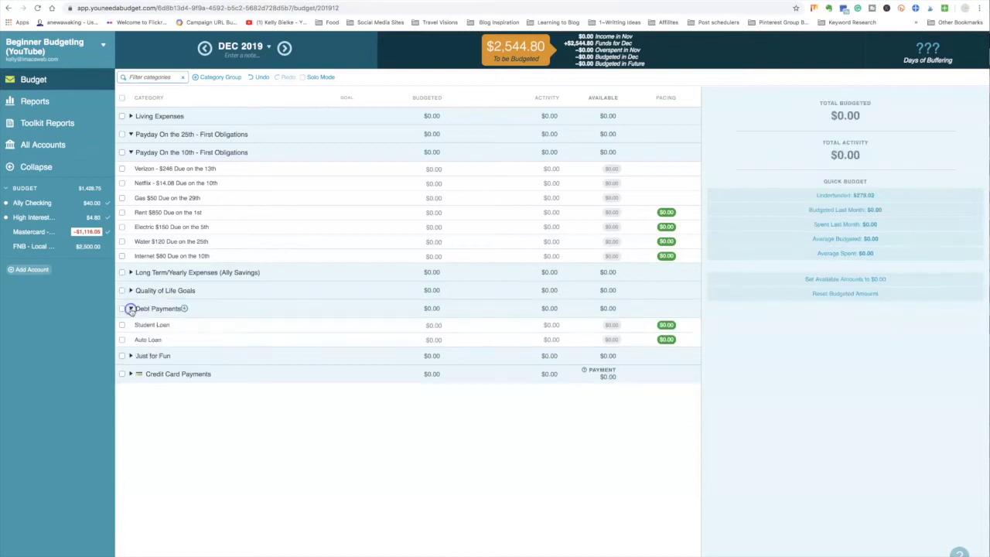
left_click(184, 309)
type("Ma")
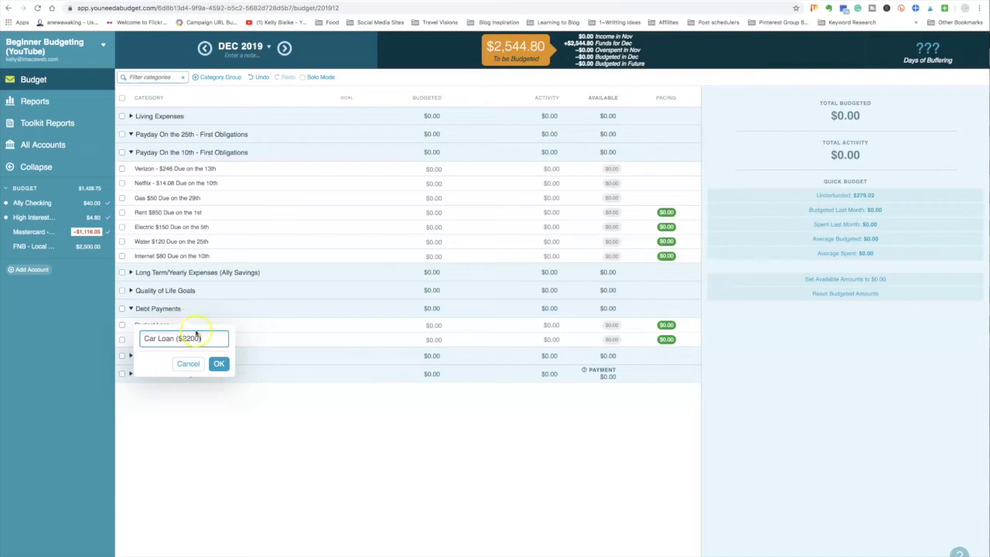
left_click(218, 364)
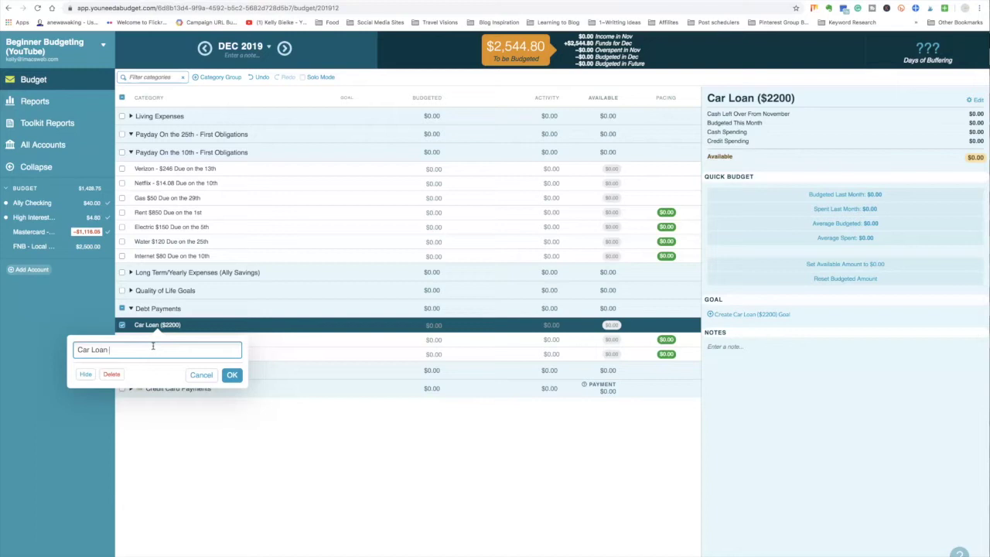
- Rename the car loan category as "Car Loan- $340 Due on the 10th" and deselect it
type("10th")
key("Return")
left_click(121, 325)
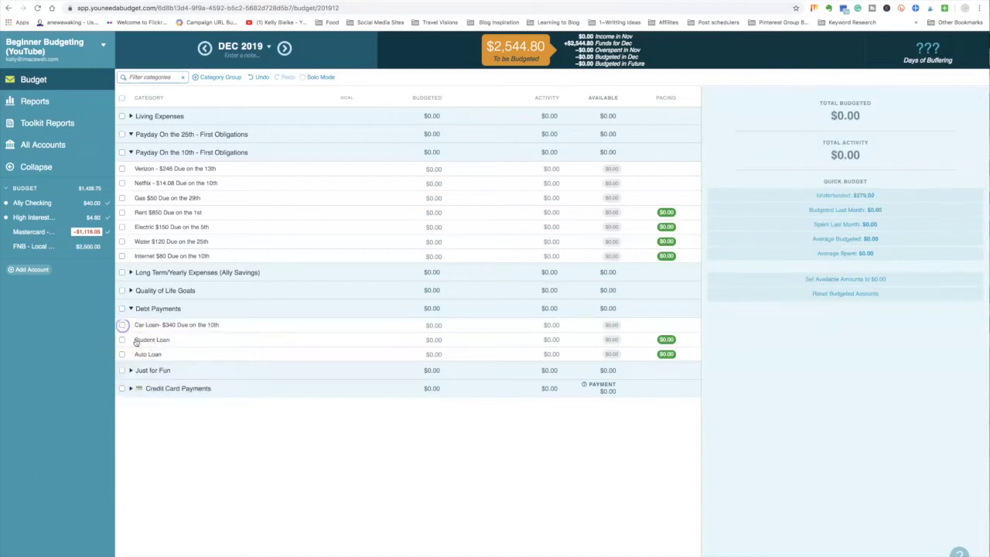
- Delete the Auto Loan category from the Debt Payments group
left_click(140, 341)
left_click(121, 340)
left_click(141, 354)
left_click(141, 355)
left_click(99, 402)
- Add a category named "Personal $50 Due 10th" to the Debt Payments group
left_click(188, 309)
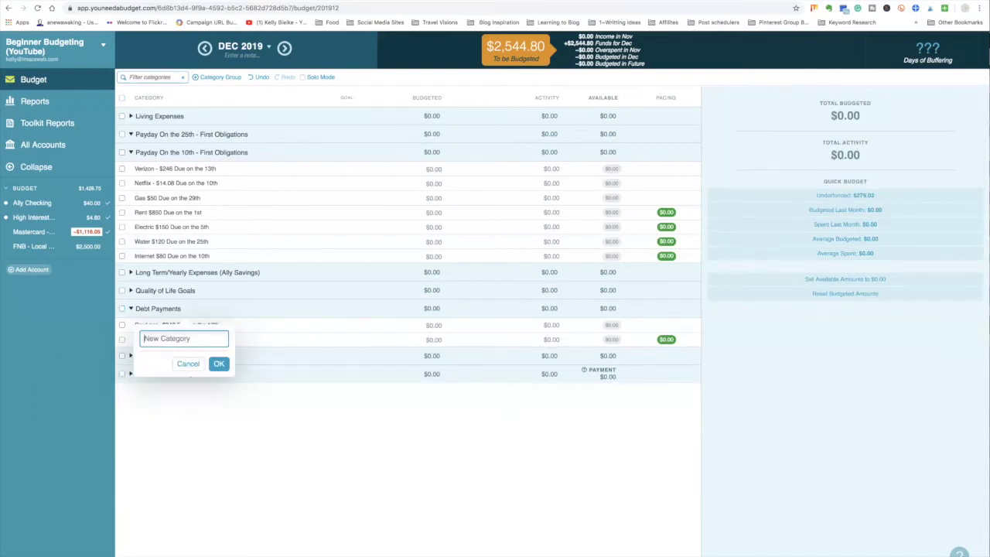
type("Personal $50 Due 10th")
key("Return")
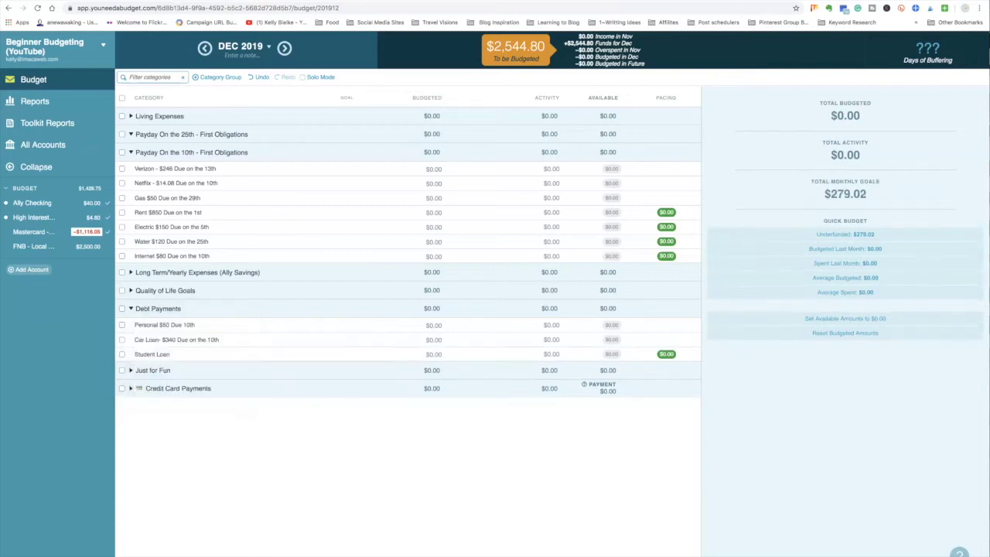
- Expand the Just for Fun group and delete its Gaming and Music categories
left_click(130, 370)
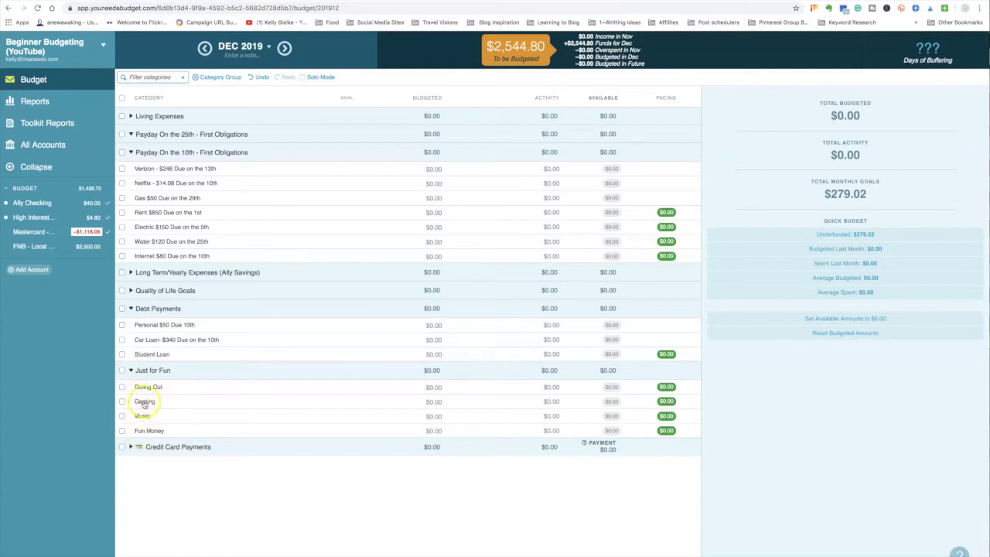
left_click(144, 403)
left_click(144, 402)
left_click(97, 451)
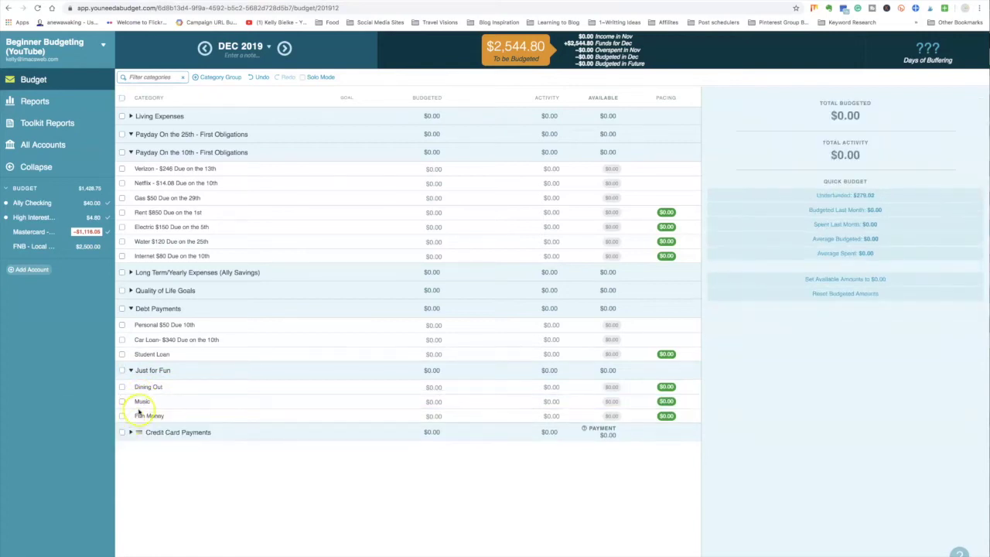
left_click(141, 402)
left_click(141, 402)
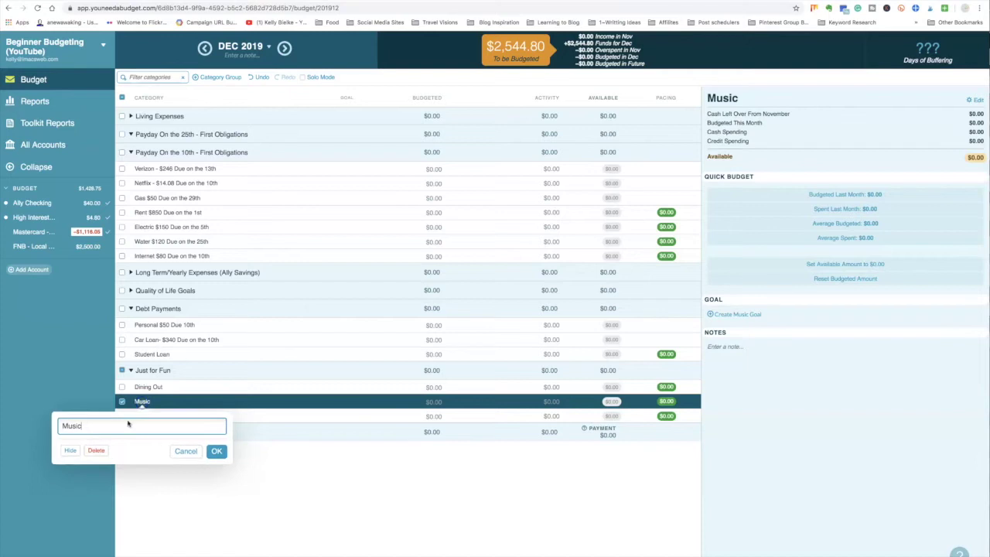
left_click(96, 451)
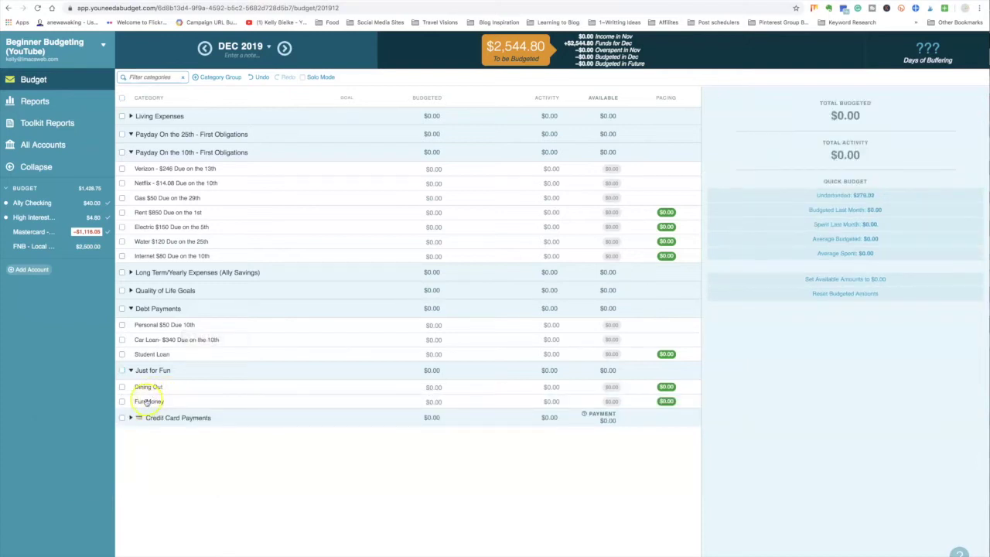
- Add the categories "Family Movie" and "Family Fun day" to the Just for Fun group and collapse the group
left_click(174, 371)
type("Family ")
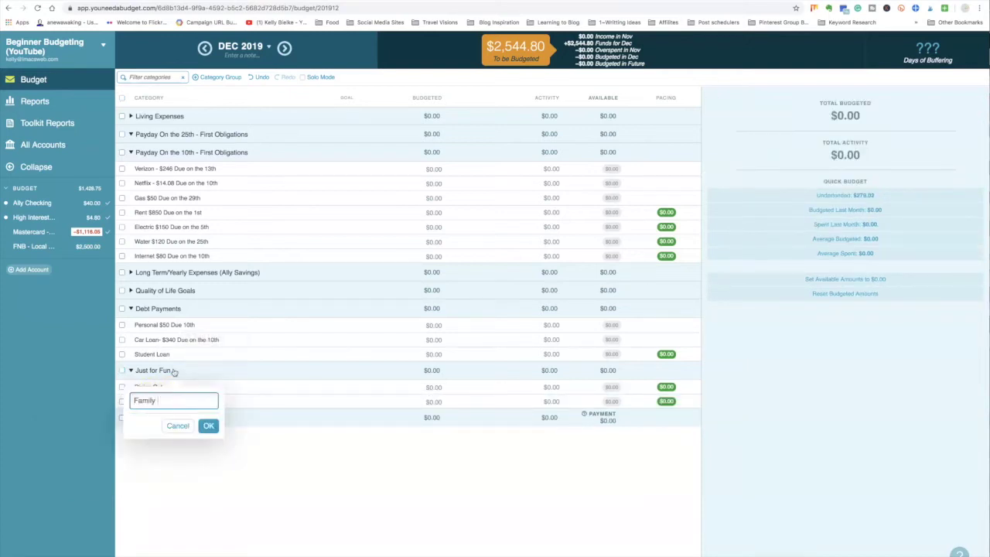
type("Funn")
key("Return")
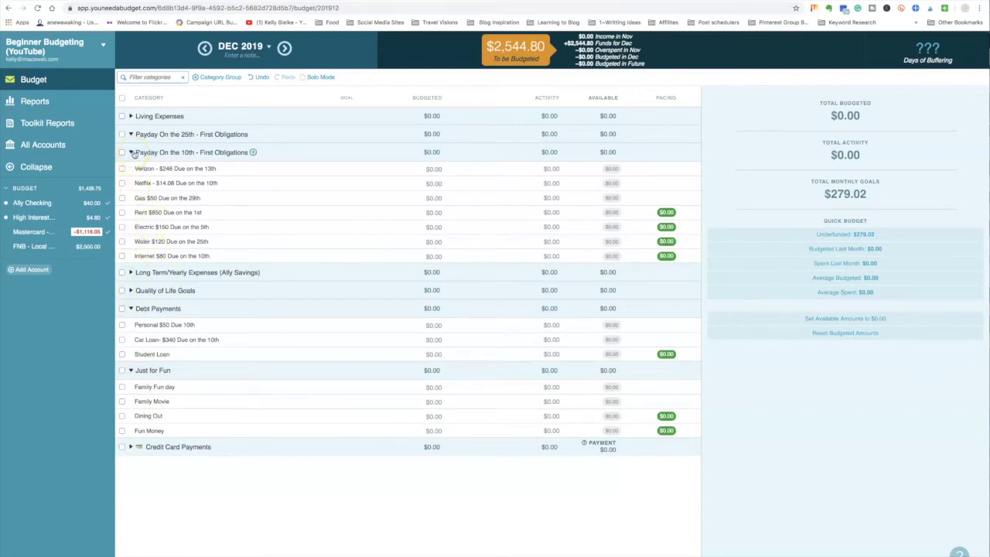
left_click(131, 371)
- Expand Credit Card Payments and examine the Mastercard - CAP One category's monthly figures and the amount its goal needs
left_click(131, 388)
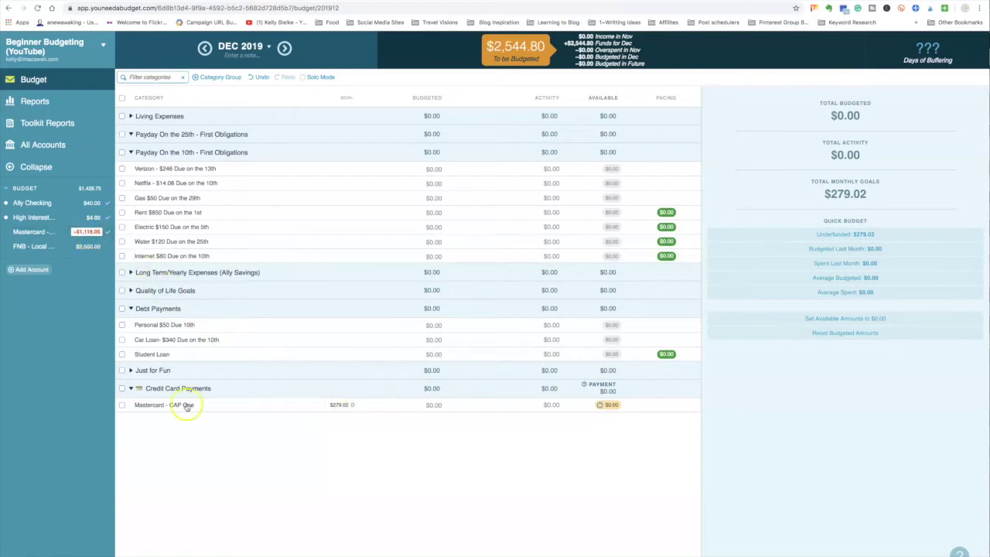
left_click(163, 404)
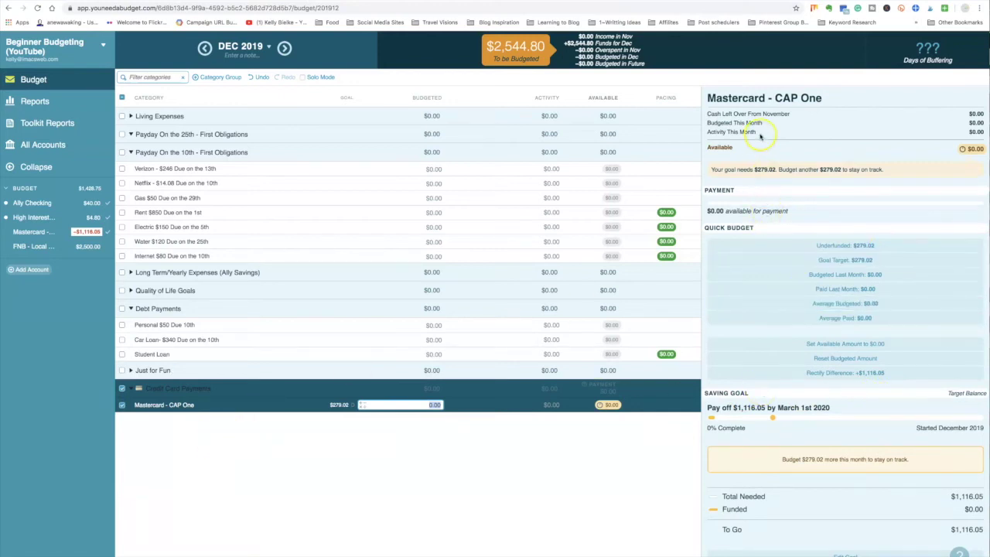
left_click_drag(708, 113, 805, 115)
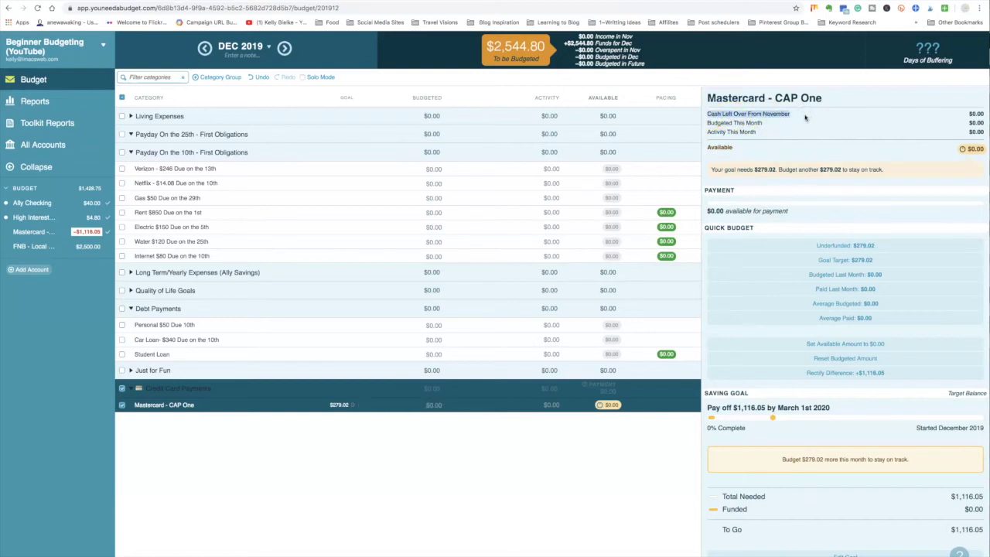
left_click_drag(708, 123, 780, 126)
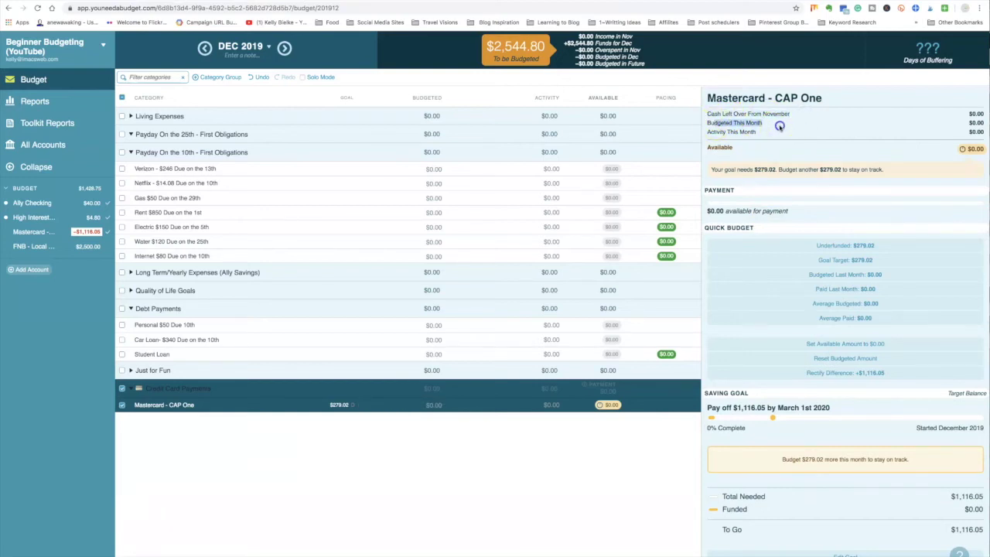
left_click_drag(707, 132, 791, 136)
left_click(792, 135)
left_click_drag(712, 170, 897, 171)
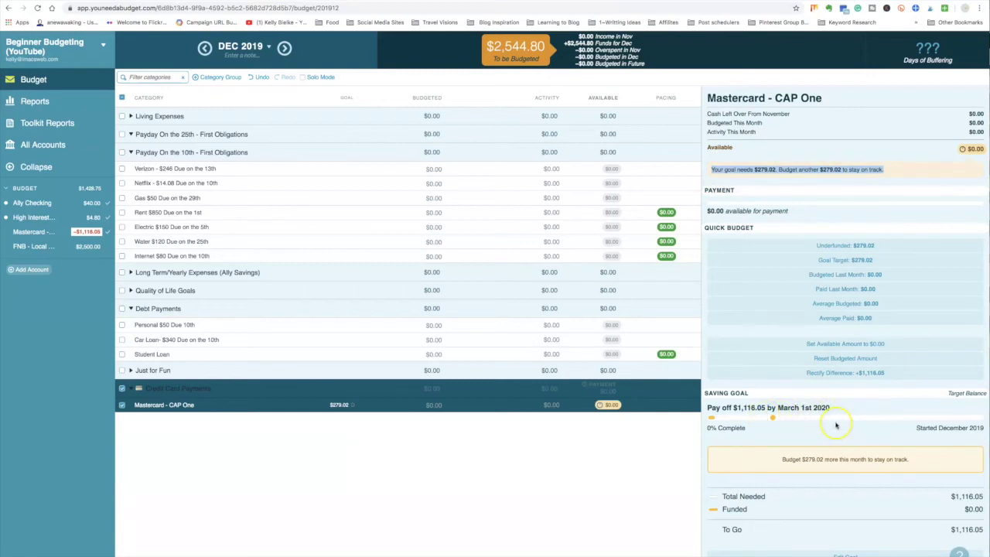
- Change the Mastercard - CAP One payoff goal date to April 2020 and save the goal
scroll(835, 424, "down", 2)
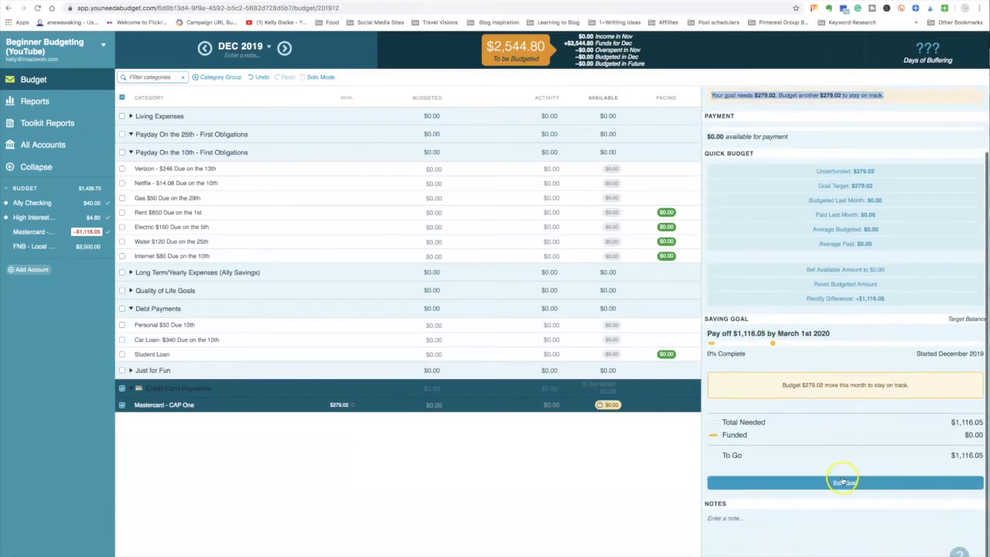
left_click(843, 483)
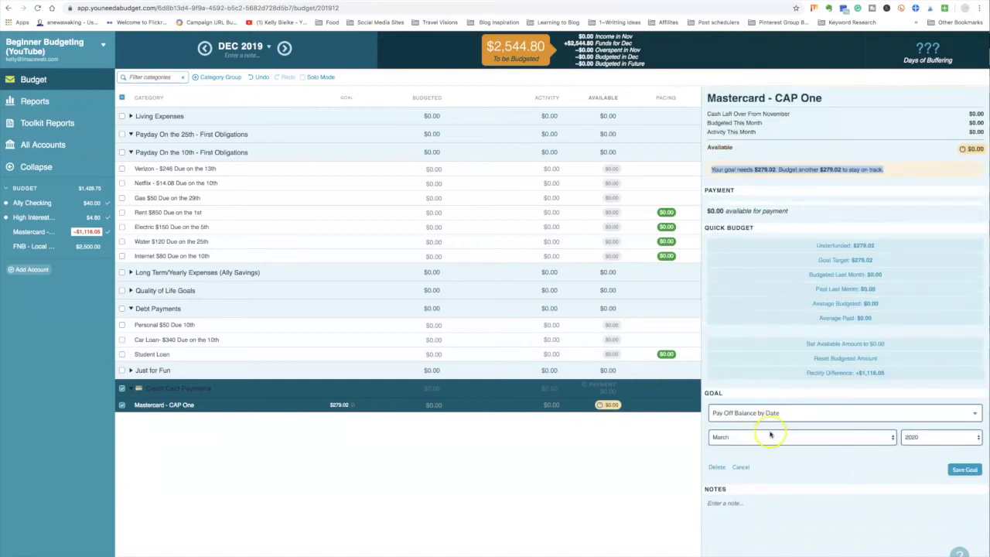
left_click(763, 439)
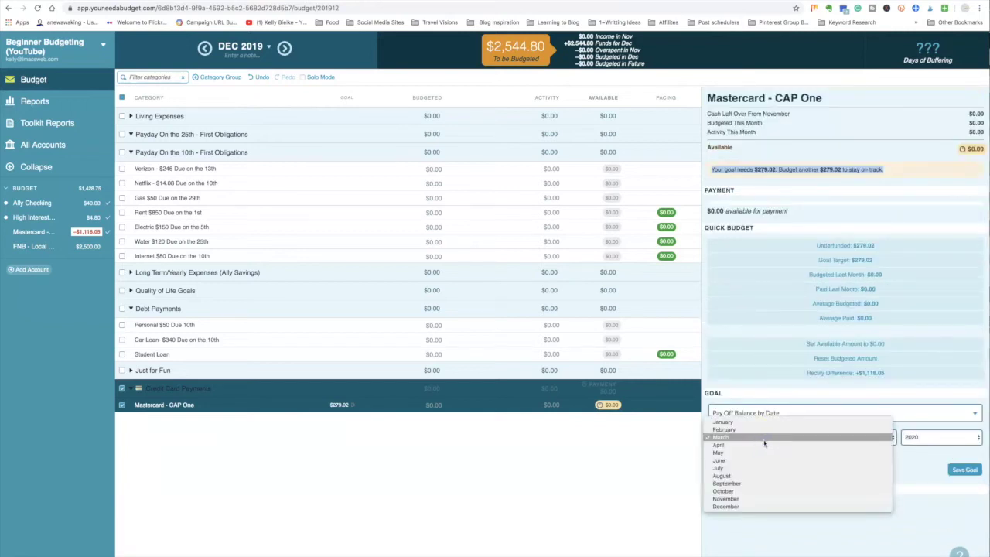
left_click(755, 447)
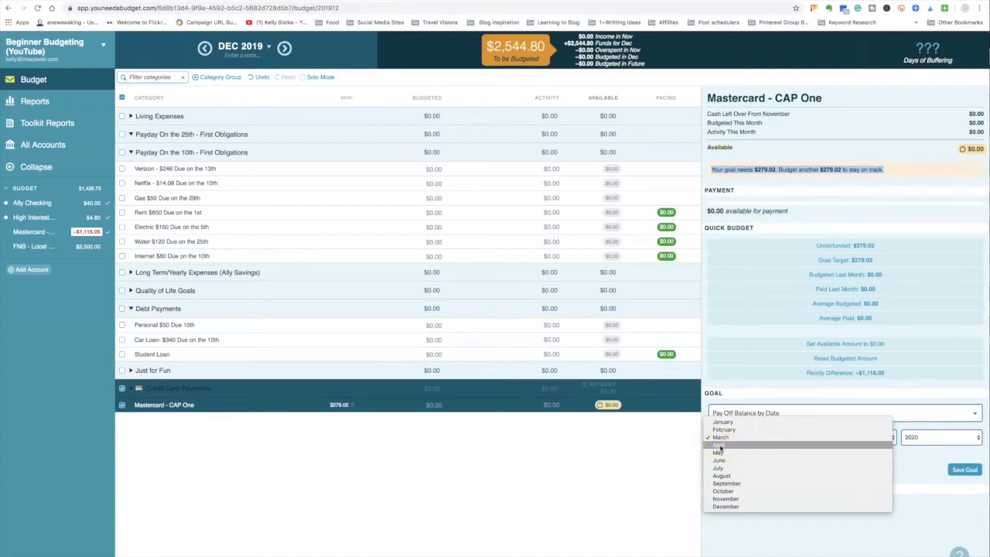
left_click(720, 447)
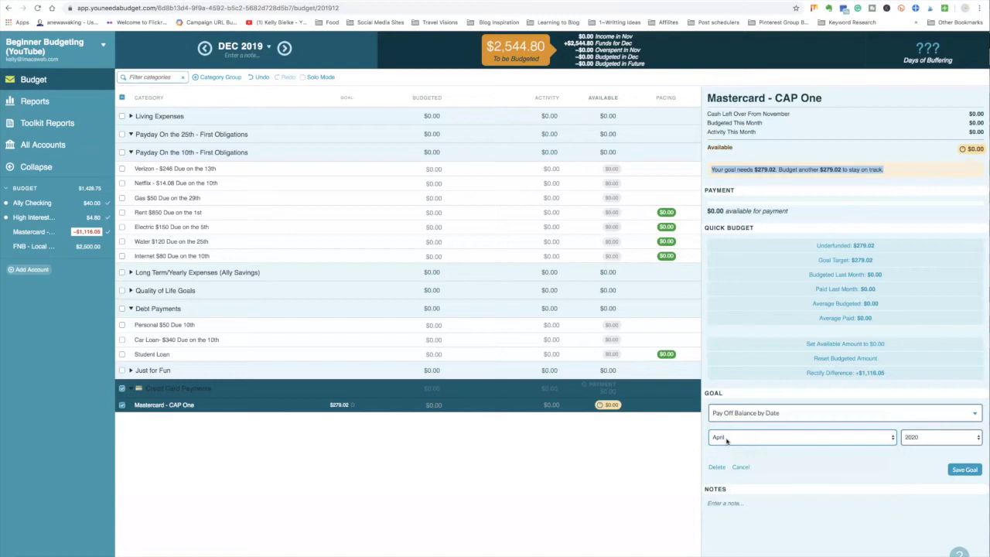
left_click(710, 441)
left_click(963, 469)
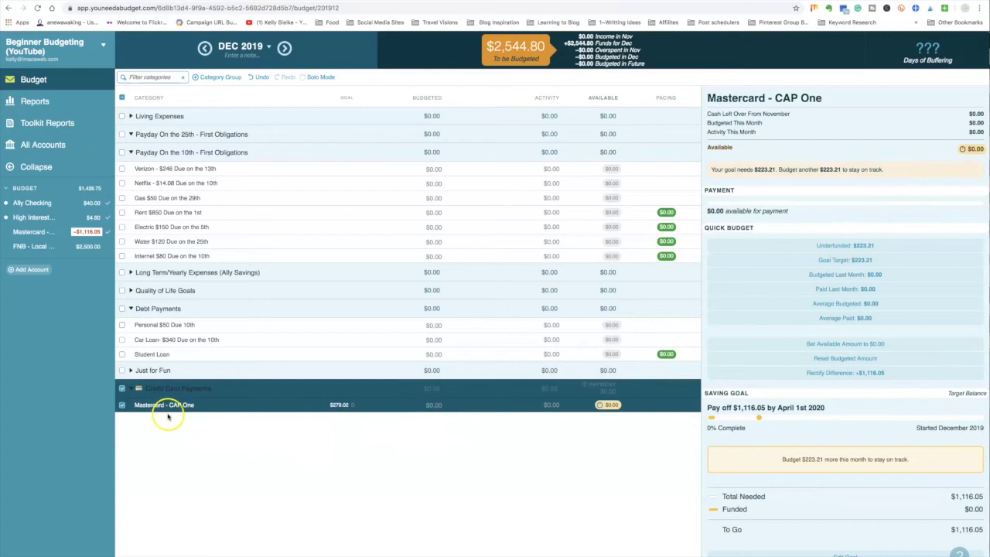
- Deselect the Mastercard category and collapse the Credit Card Payments, Debt Payments and Payday On the 10th groups
left_click(122, 405)
left_click(130, 308)
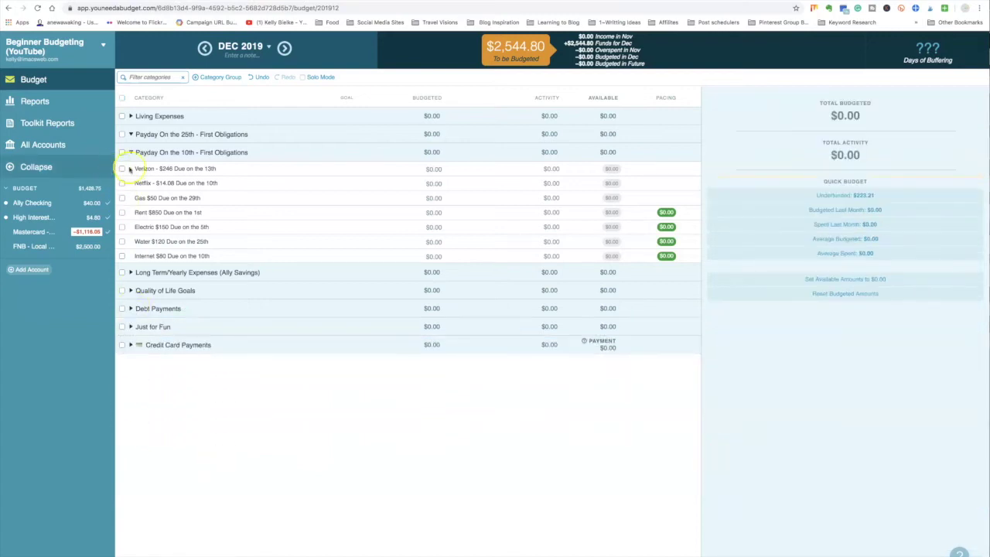
left_click(131, 152)
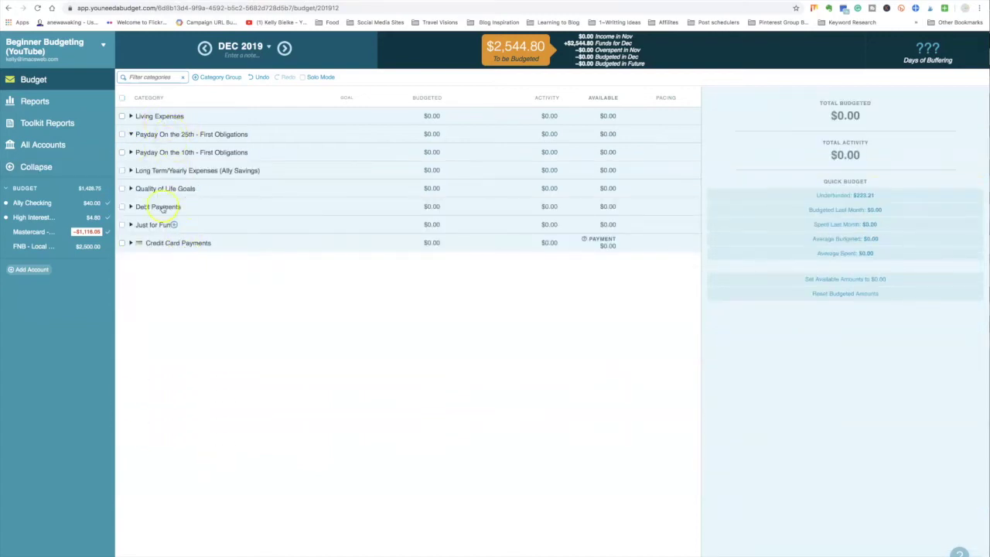
left_click(130, 152)
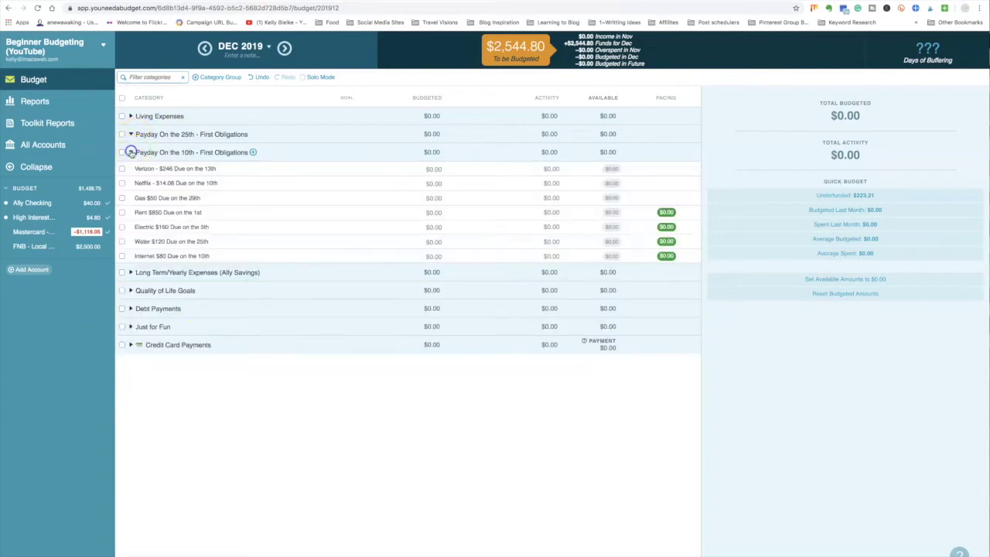
left_click(131, 152)
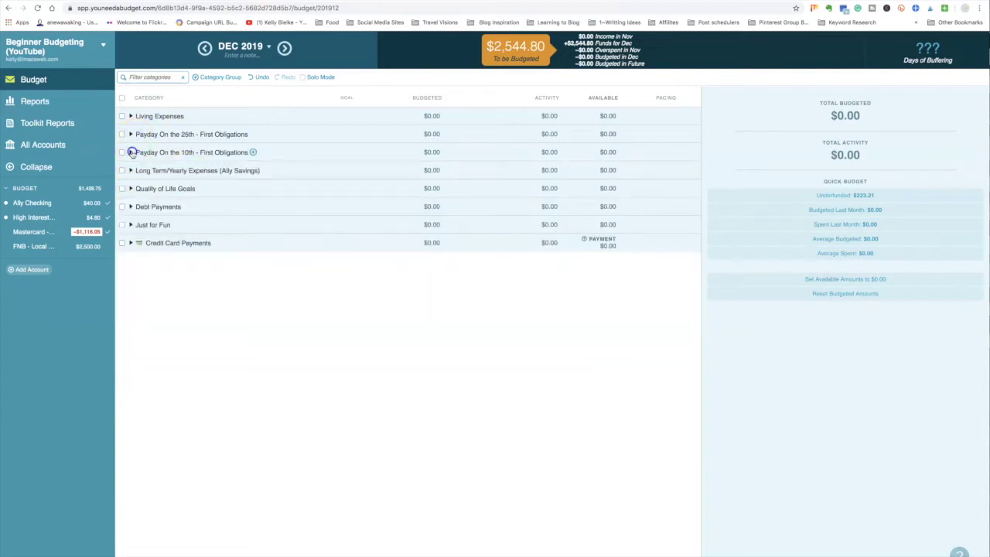
- Expand the Payday On the 10th group and move its Rent, Gas and Water categories into the Payday On the 25th group
left_click(131, 153)
left_click(150, 137)
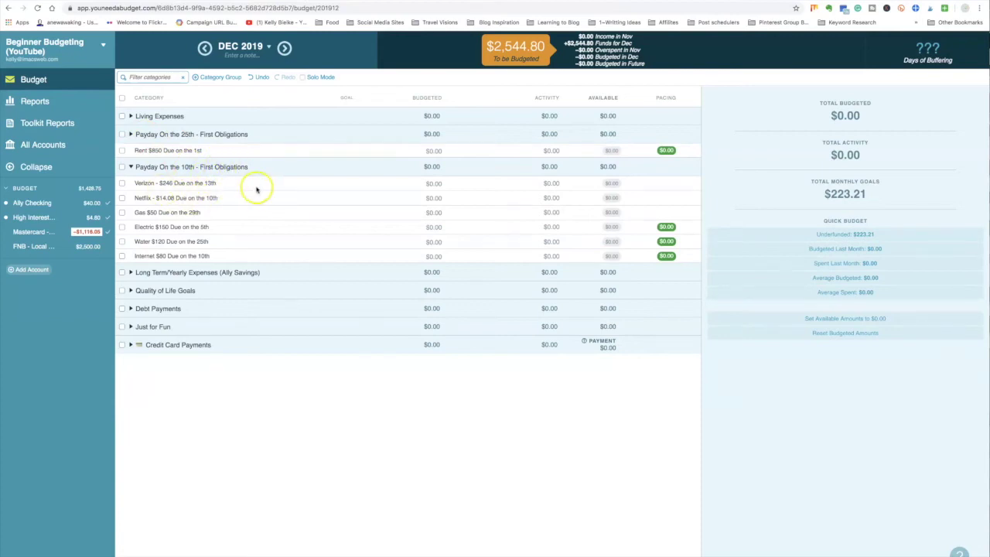
left_click_drag(221, 210, 221, 162)
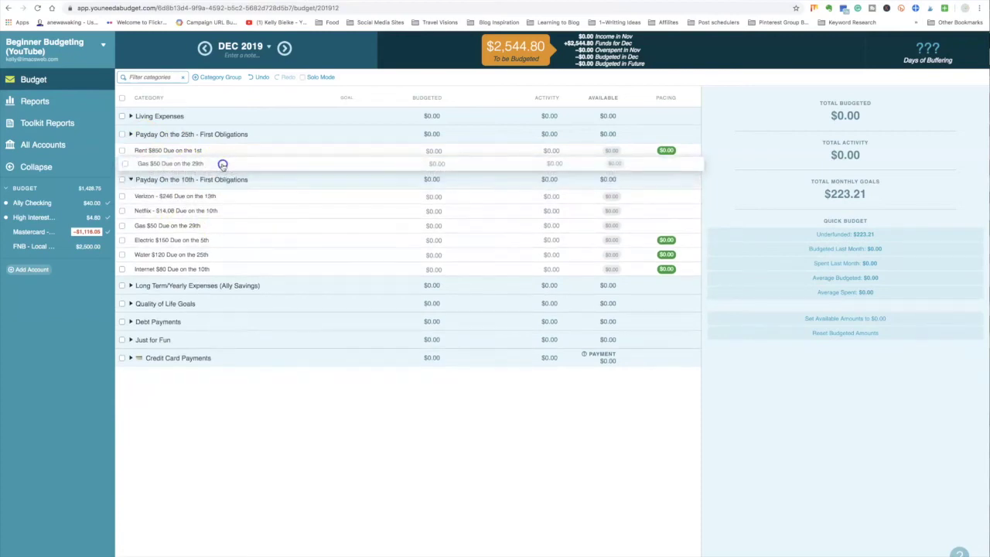
left_click_drag(241, 244, 243, 173)
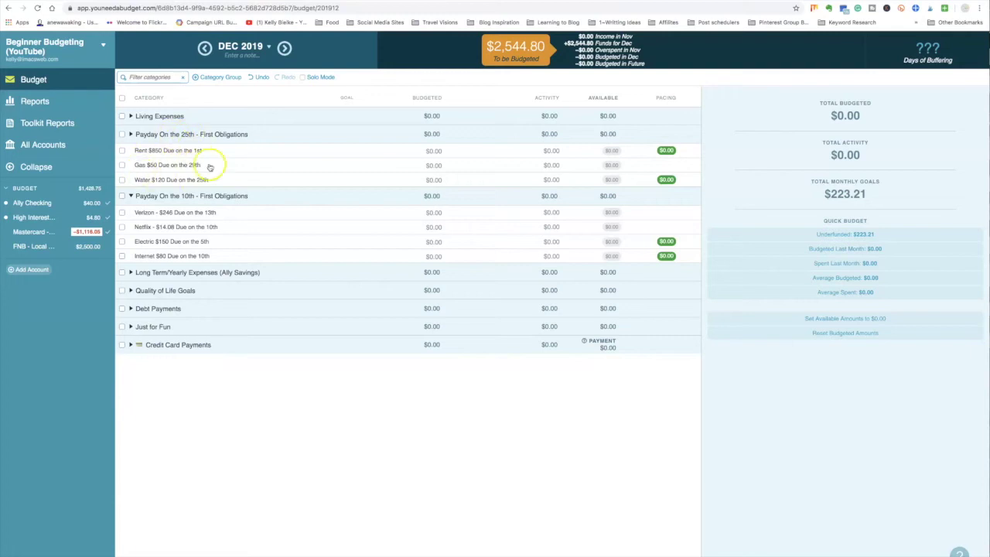
left_click(427, 151)
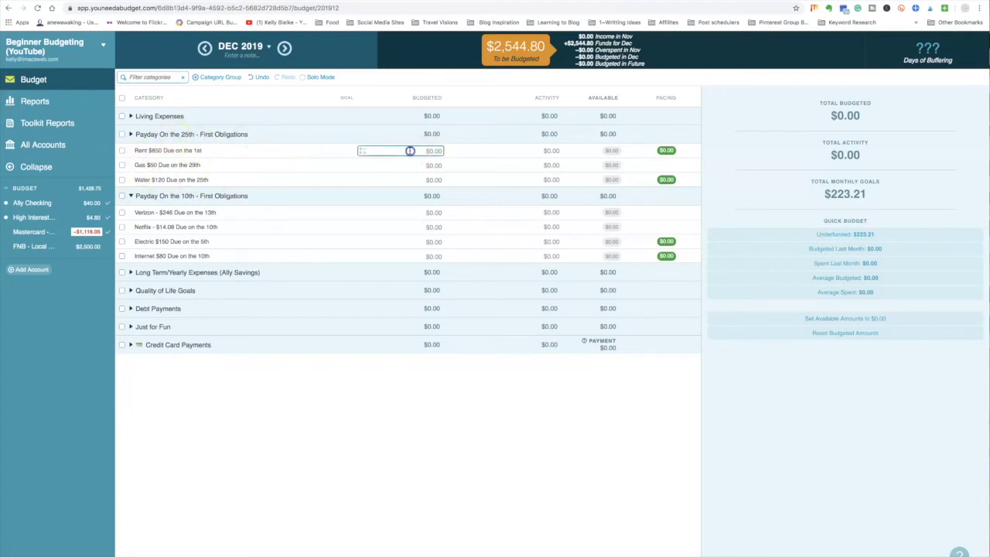
left_click(405, 151)
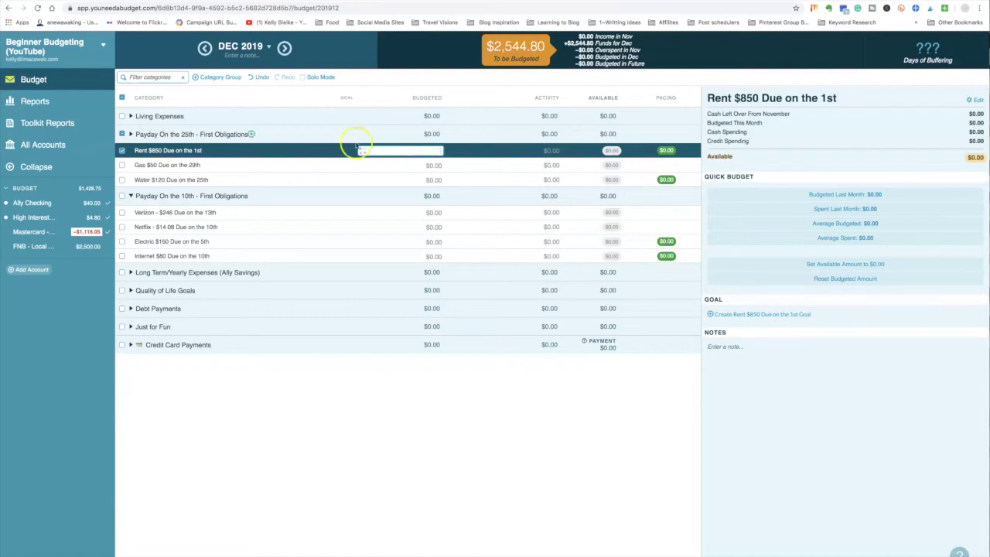
left_click(235, 152)
left_click(293, 200)
left_click(127, 153)
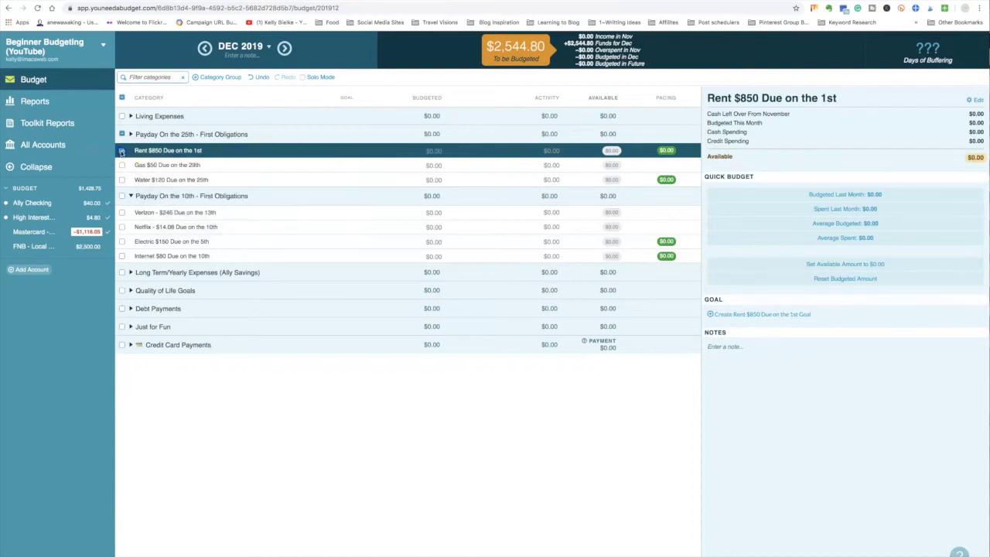
left_click(123, 151)
- Expand the Living Expenses group to show its categories
left_click(130, 116)
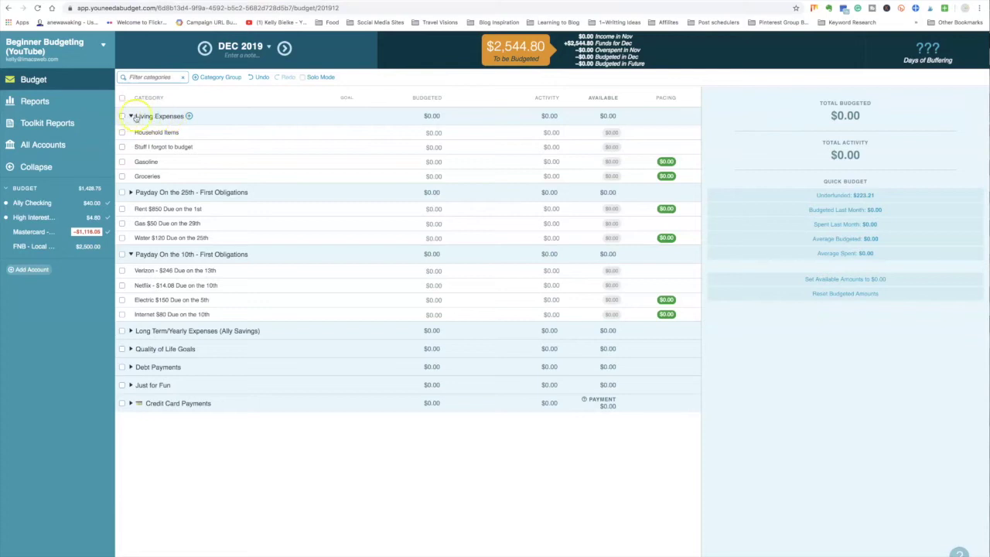
left_click(404, 209)
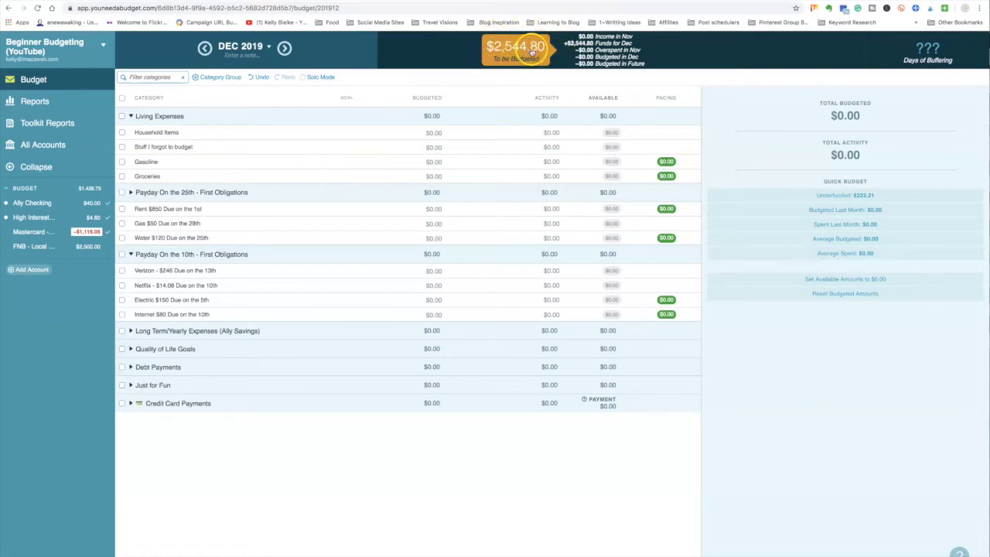
- Set today's balance of the FNB - Local Bank account to 0 and return to the budget
mouse_move(509, 60)
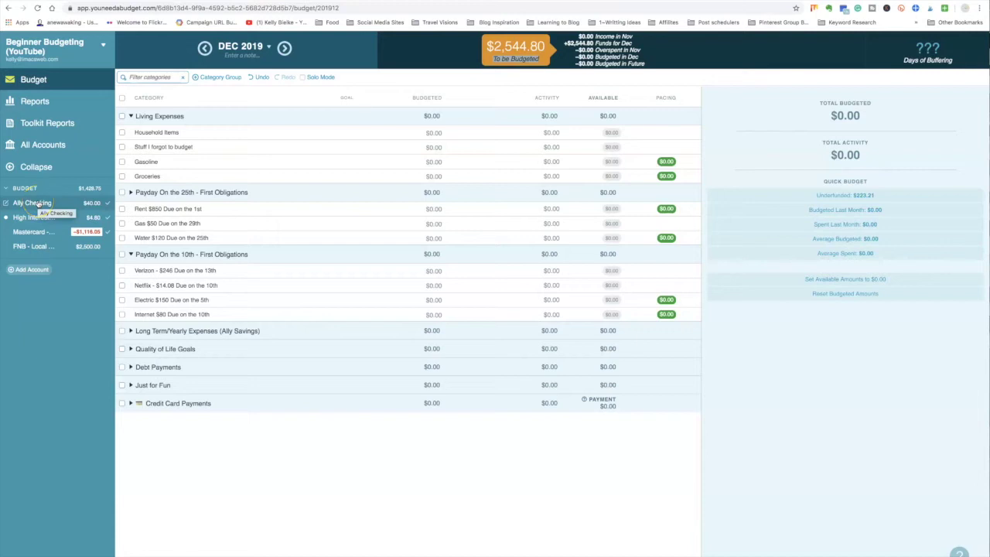
left_click(35, 246)
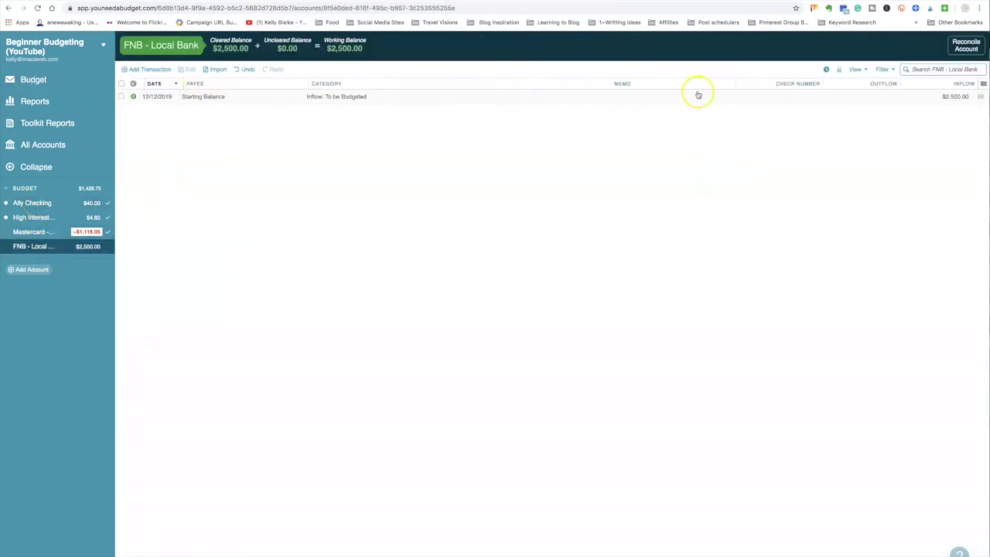
double_click(77, 253)
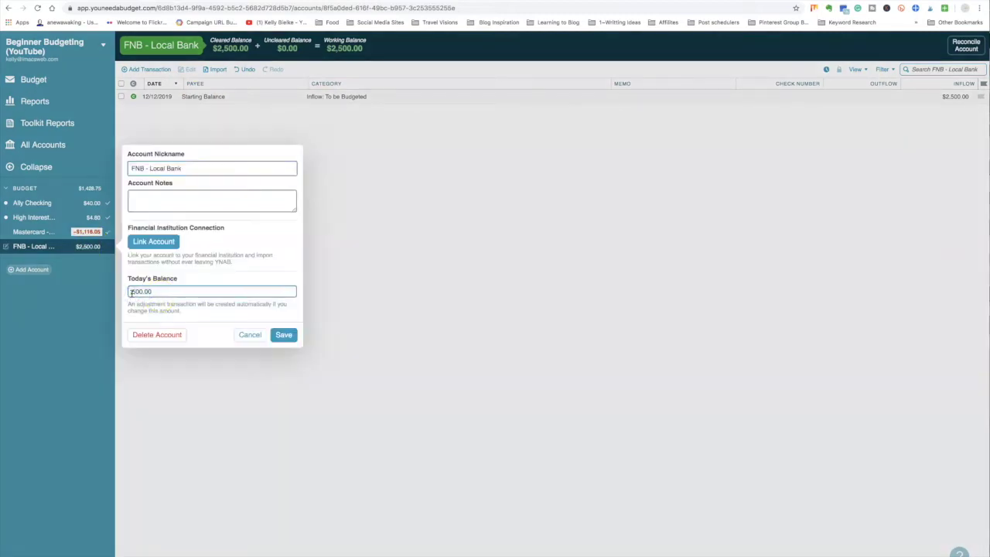
type("0")
key("Return")
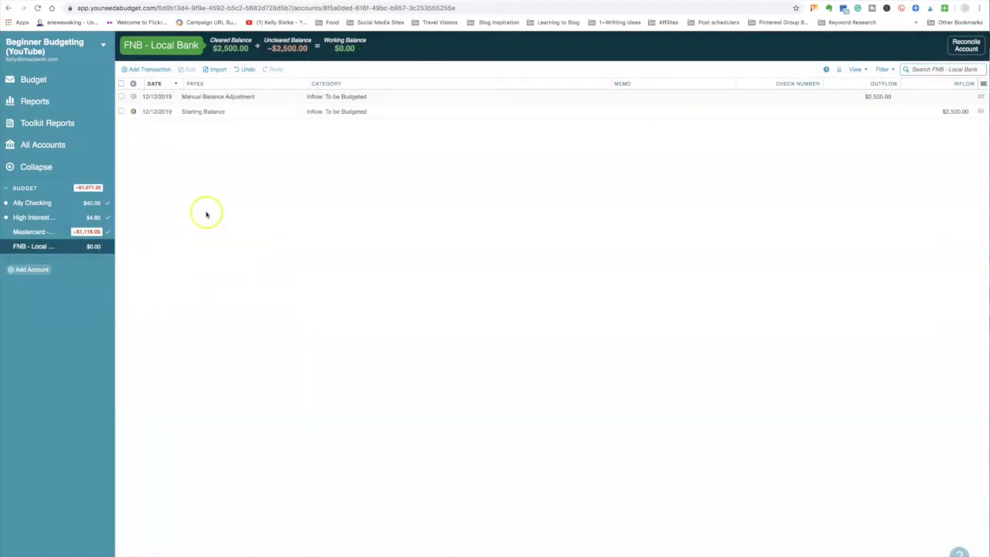
left_click(68, 83)
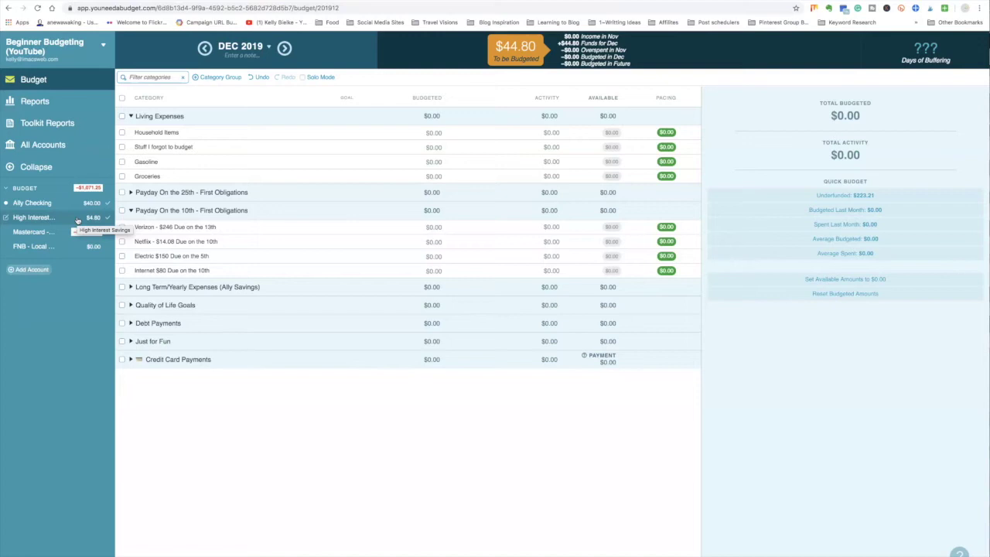
- Start a new transaction in the FNB - Local Bank account with Employer as the payee
left_click(33, 246)
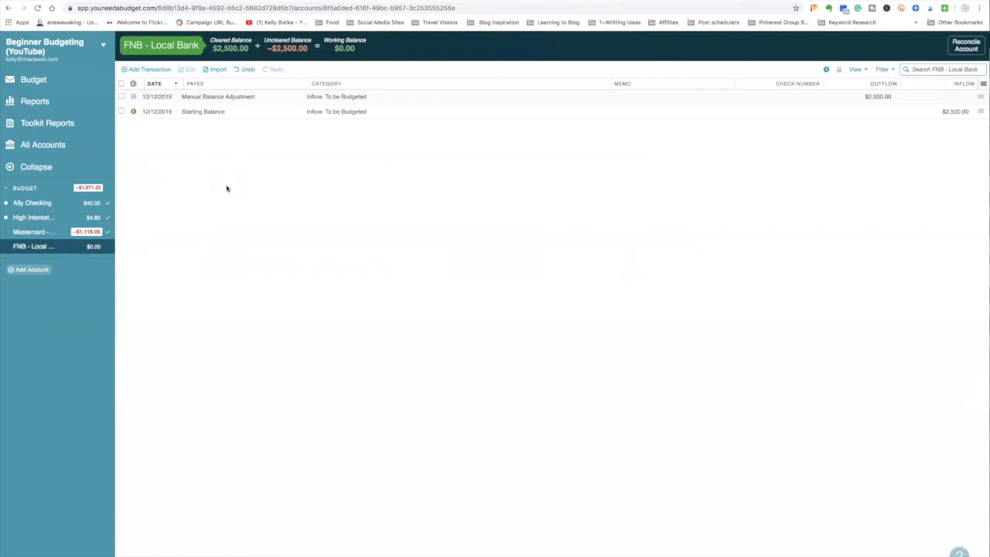
left_click(145, 68)
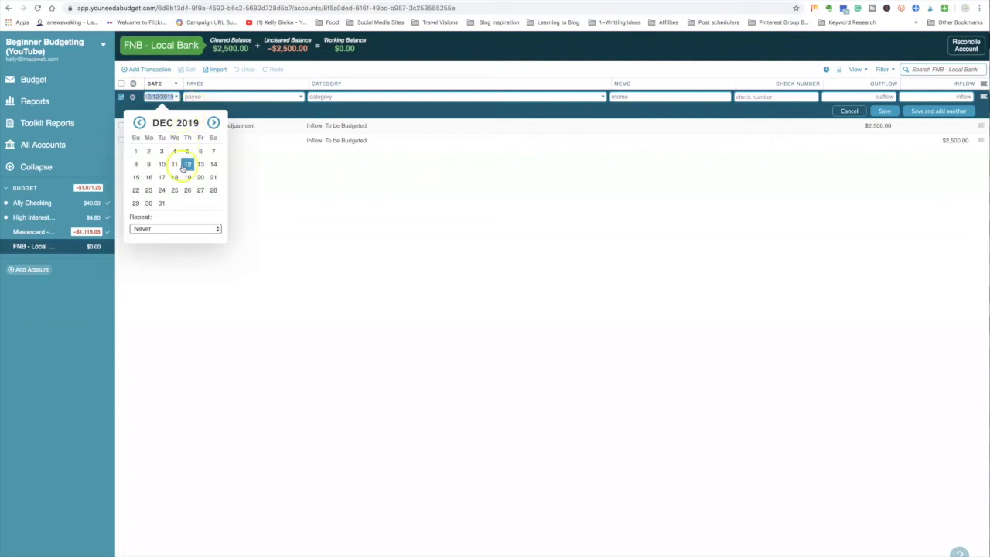
left_click(192, 96)
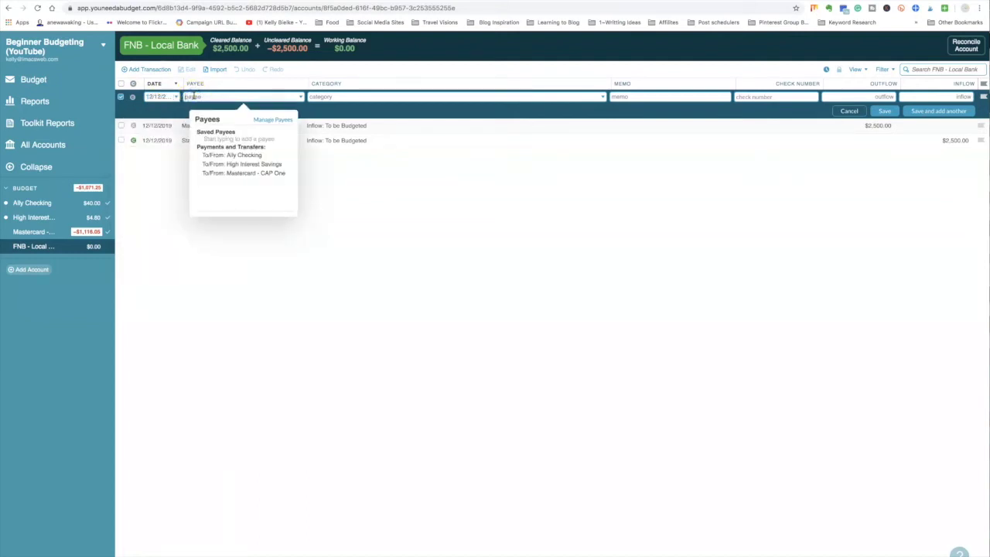
type("Em")
type("poyer")
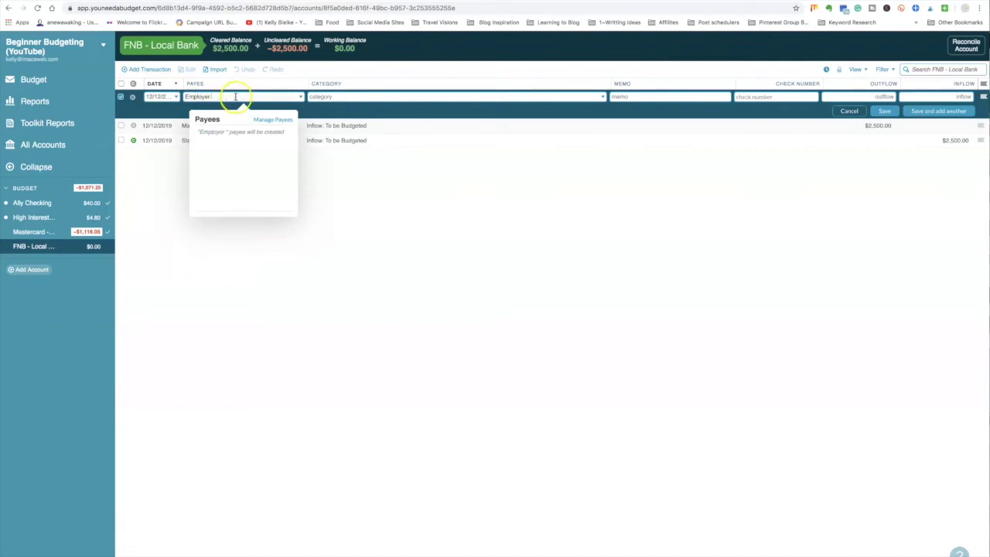
key("Tab")
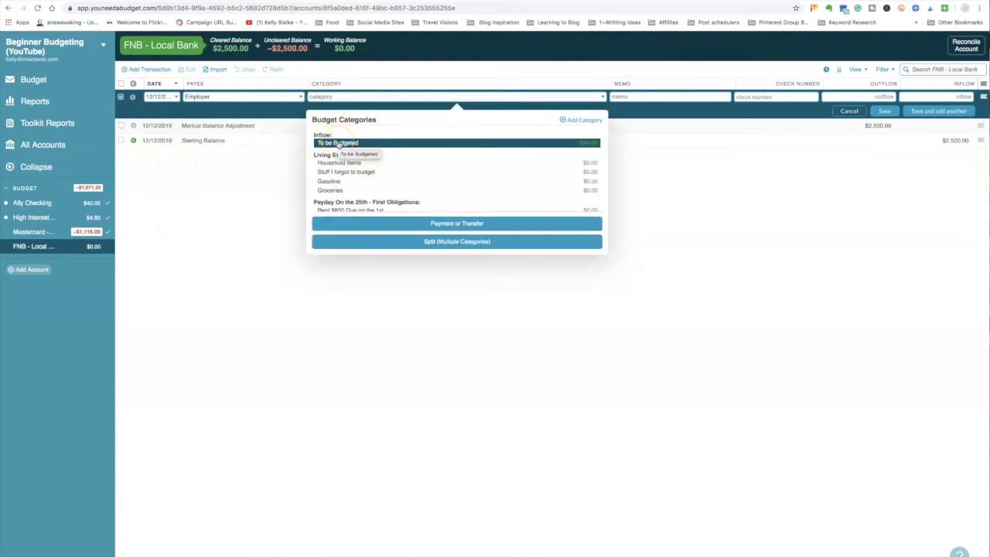
- Categorize the Employer transaction as Inflow: To be Budgeted, save it with a 2100 inflow, and return to the budget
left_click(338, 143)
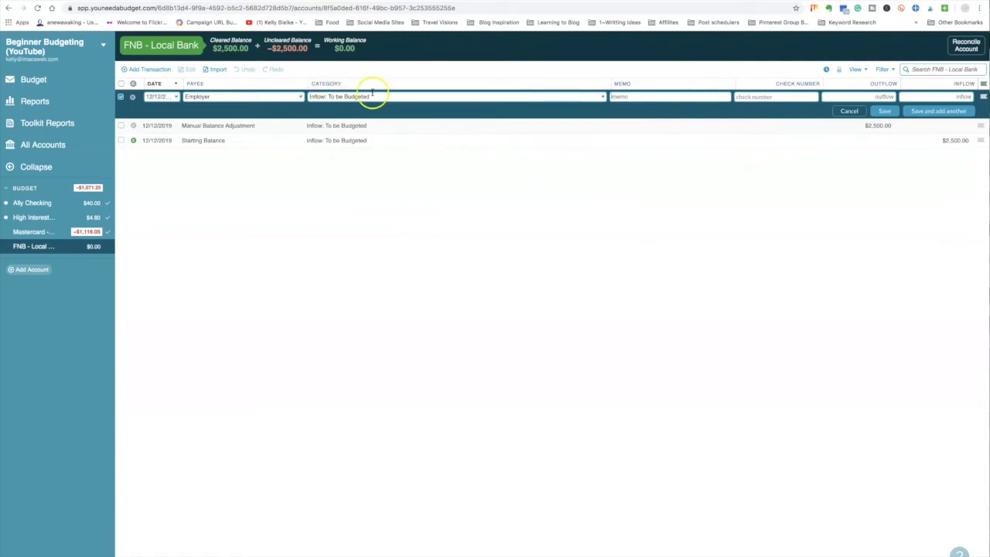
left_click(932, 96)
left_click(884, 112)
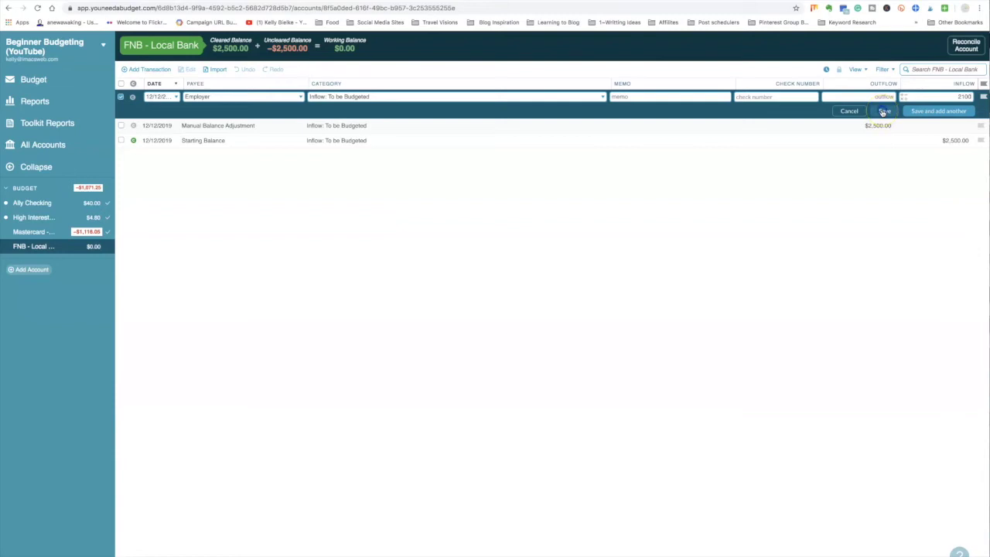
left_click(40, 80)
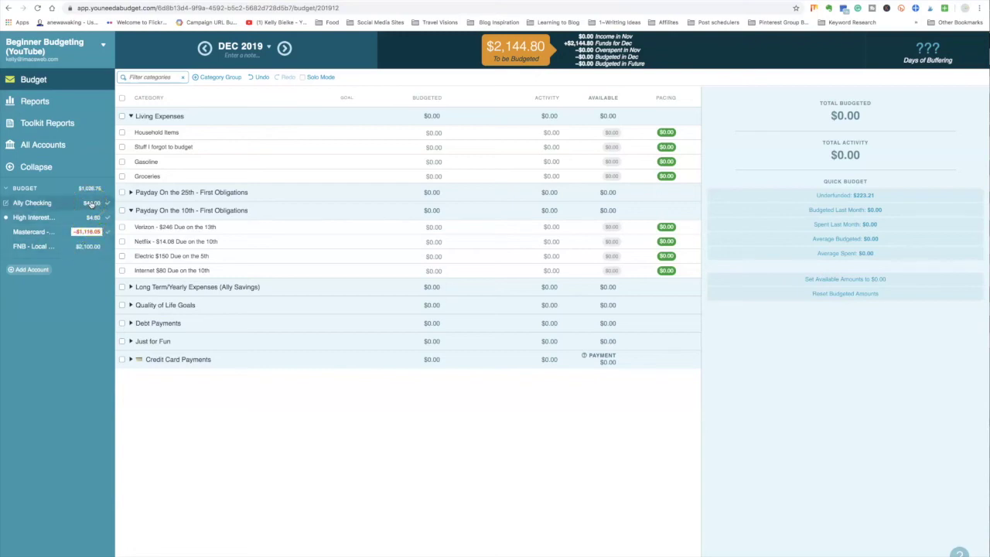
- Expand the Long Term/Yearly Expenses group and budget 4.80 for the ER Fund category
mouse_move(91, 204)
left_mouse_down()
mouse_move(85, 226)
mouse_move(88, 168)
mouse_move(89, 263)
mouse_move(82, 244)
mouse_move(79, 264)
mouse_move(89, 201)
left_mouse_up()
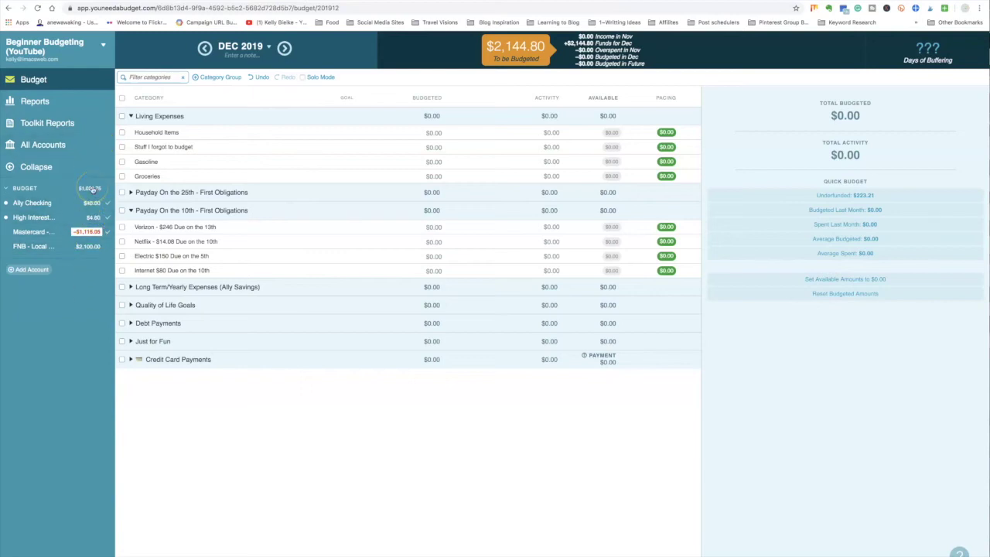
left_click(514, 52)
left_click(131, 287)
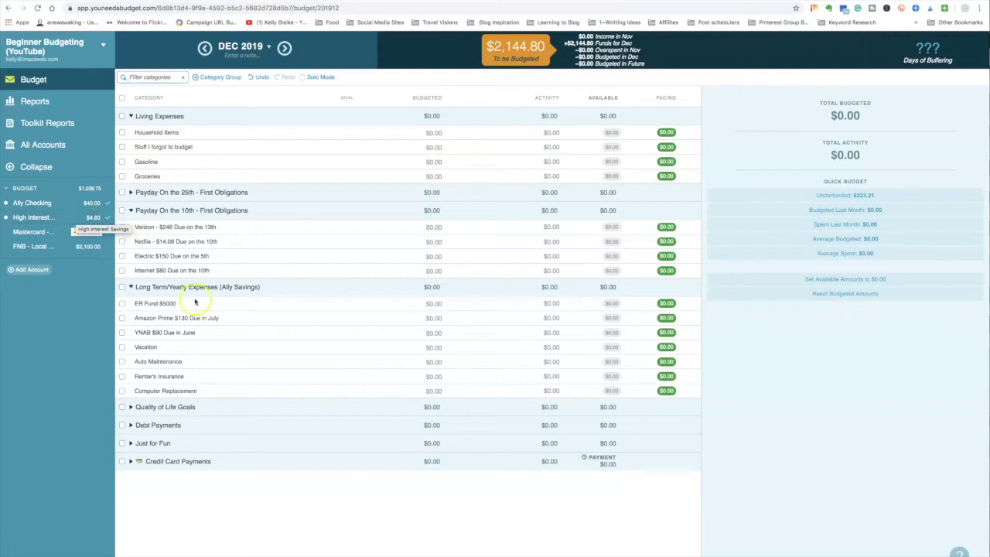
left_click(87, 235)
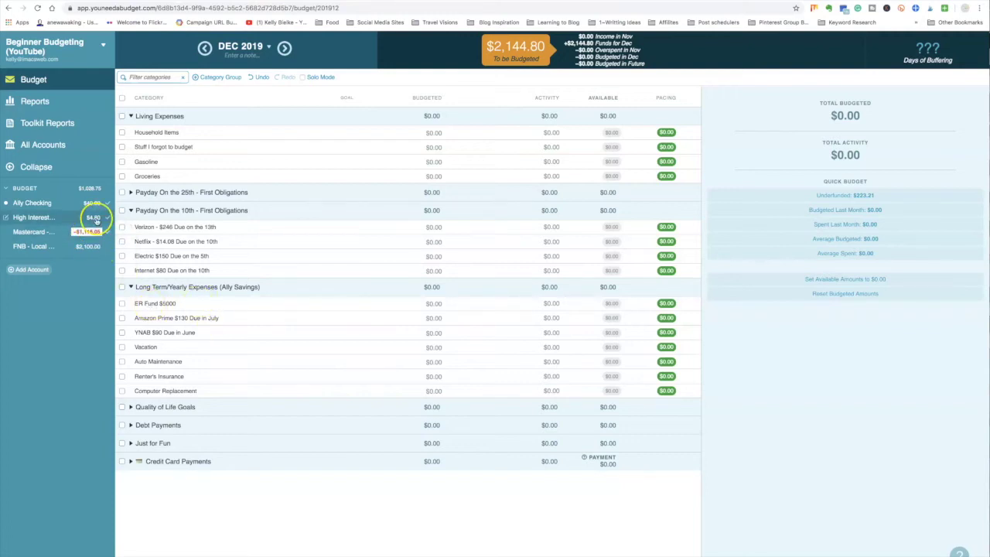
left_click(205, 304)
left_click(445, 306)
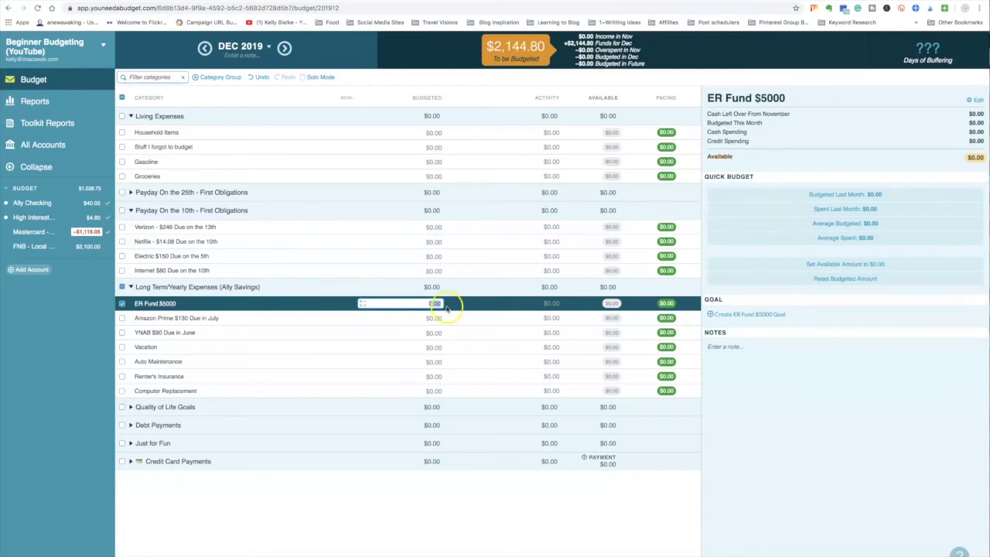
left_click(408, 305)
type("4.80")
key("Return")
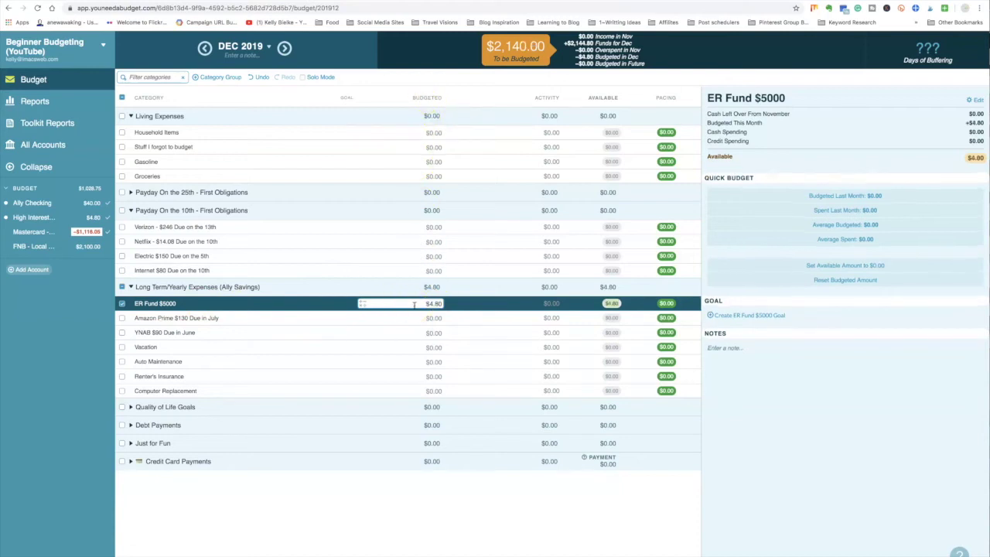
left_click(122, 303)
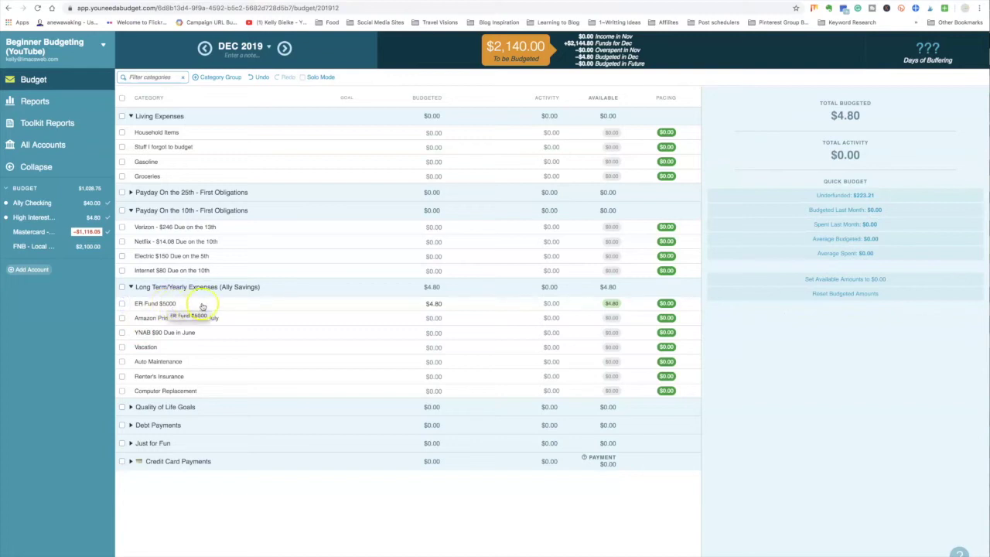
- Collapse the Long Term/Yearly Expenses, Payday On the 10th and Living Expenses groups
left_click(435, 304)
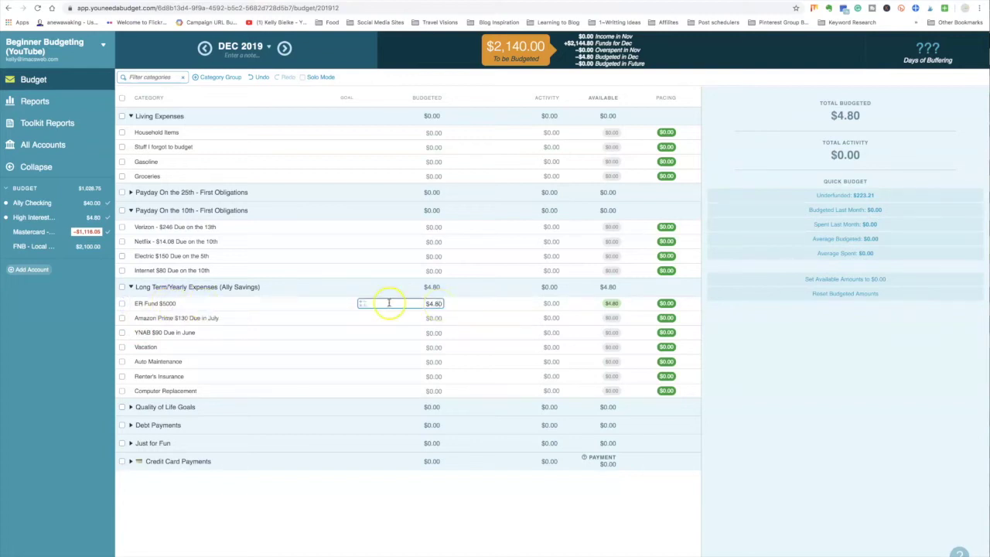
left_click(131, 287)
left_click(131, 210)
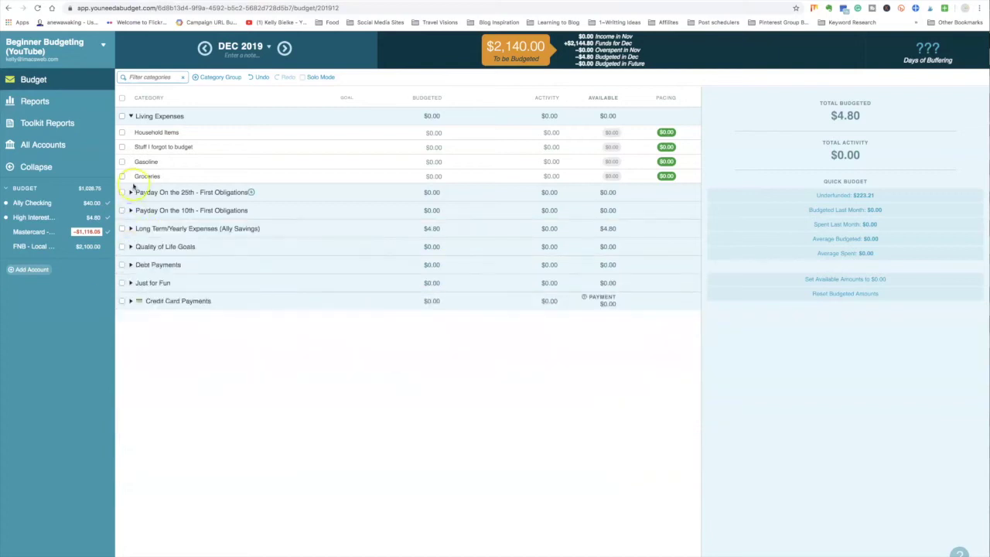
left_click(130, 116)
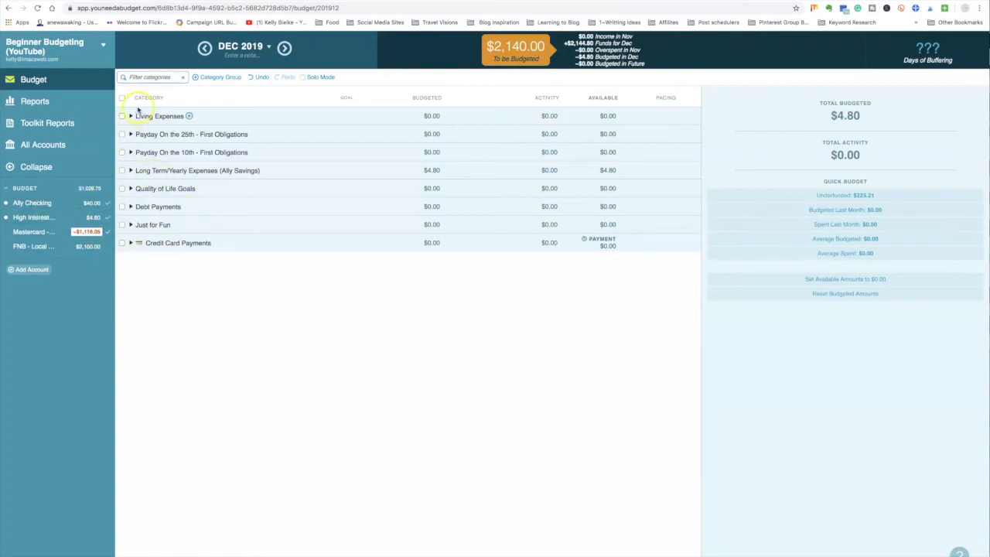
- Expand the Payday On the 25th group and budget 850 for Rent, 50 for Gas and 120 for Water
left_click(130, 133)
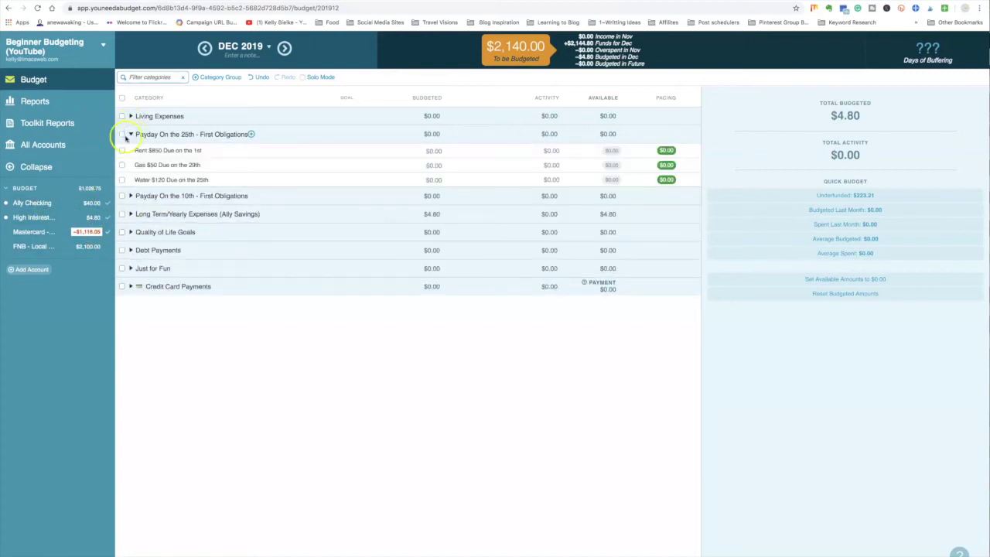
left_click(434, 150)
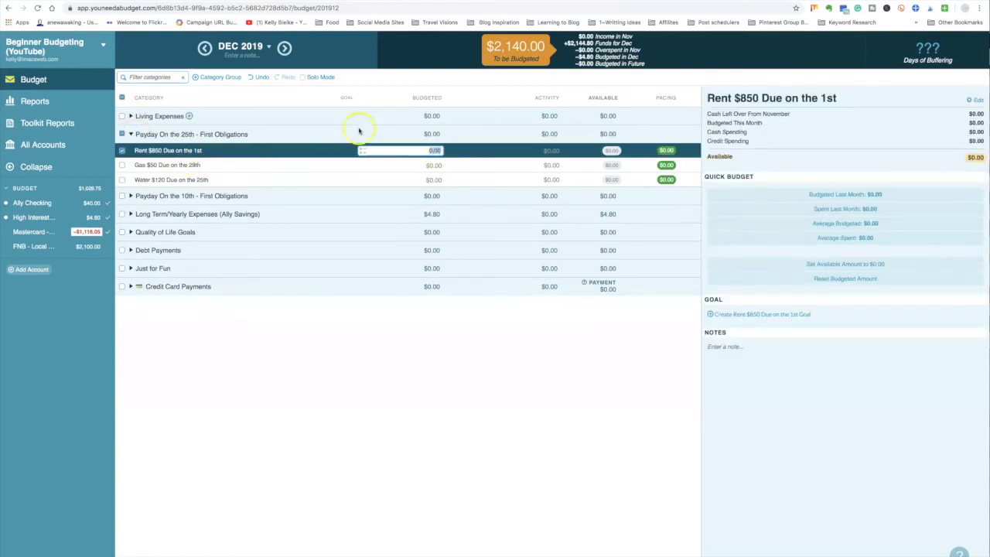
left_click(433, 153)
type("850")
key("Return")
type("50")
key("Return")
type("120")
key("Return")
- Under Living Expenses, budget 100 for Household Items, 100 for Stuff I forgot to budget, 160 for Gasoline and 400 for Groceries
type("100")
key("Return")
type("100")
key("Return")
type("160")
key("Return")
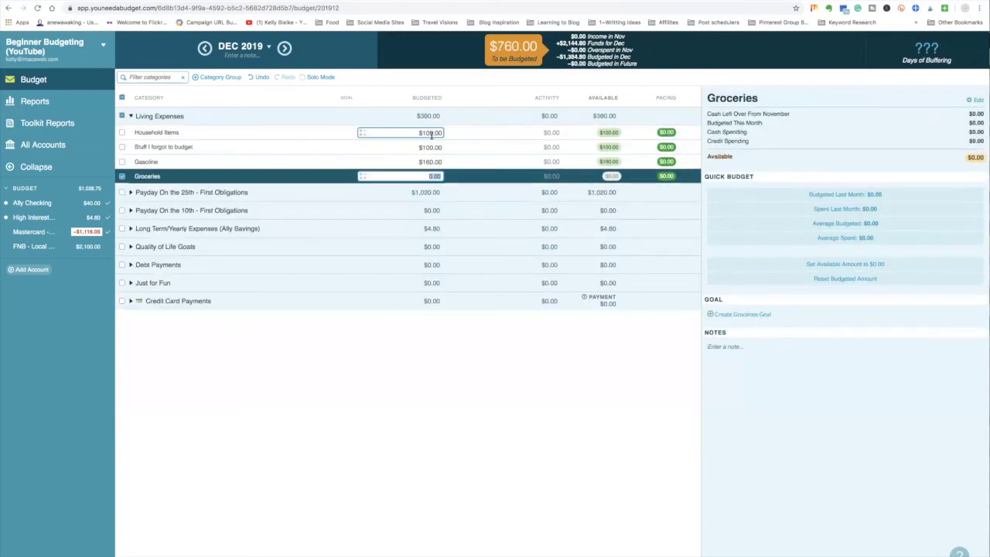
key("Return")
- Move the collapsed Payday On the 10th group to the end of the budget, below Credit Card Payments
left_click(132, 152)
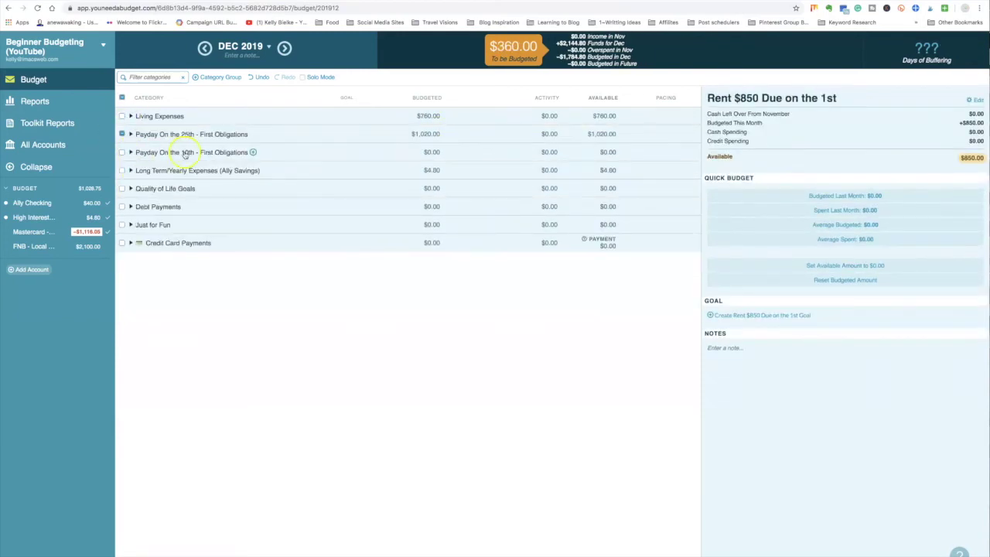
left_click_drag(295, 155, 307, 276)
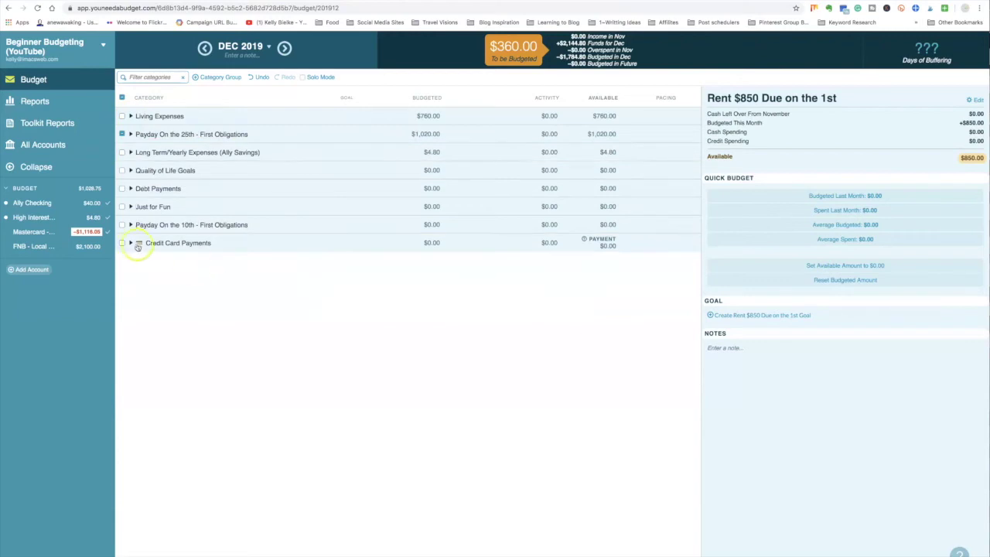
left_click_drag(280, 224, 278, 265)
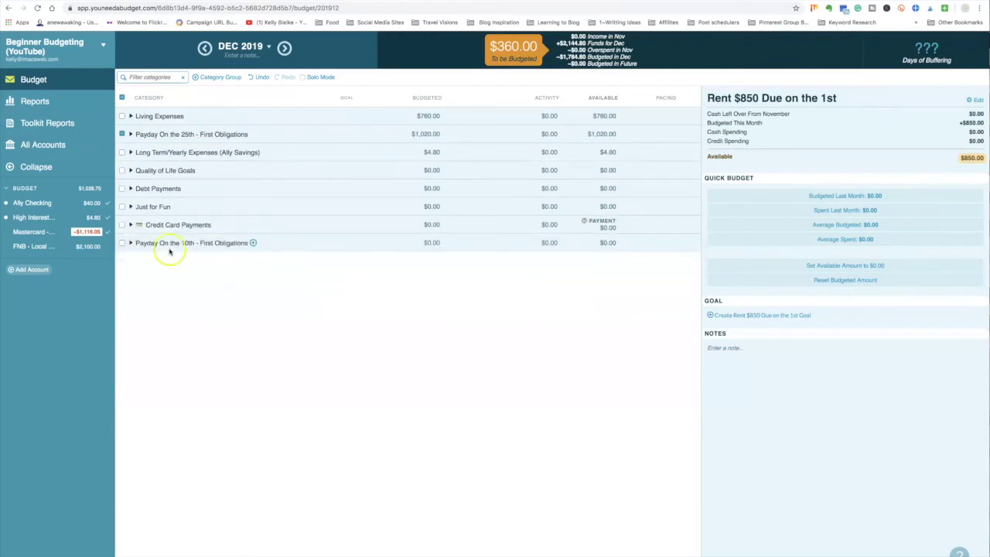
- Expand Credit Card Payments, budget 223.21 for Mastercard - CAP One, and collapse the group again
left_click(131, 224)
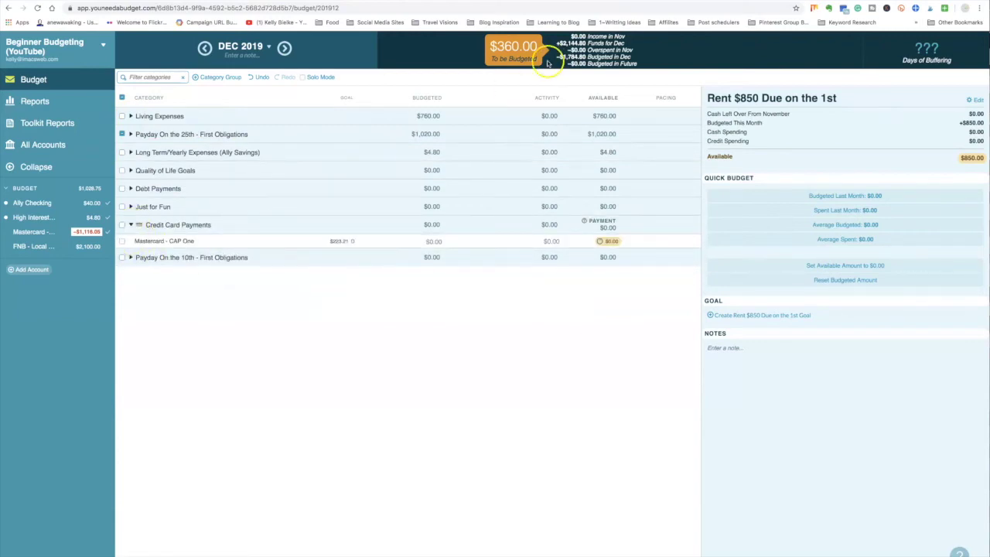
left_click(422, 241)
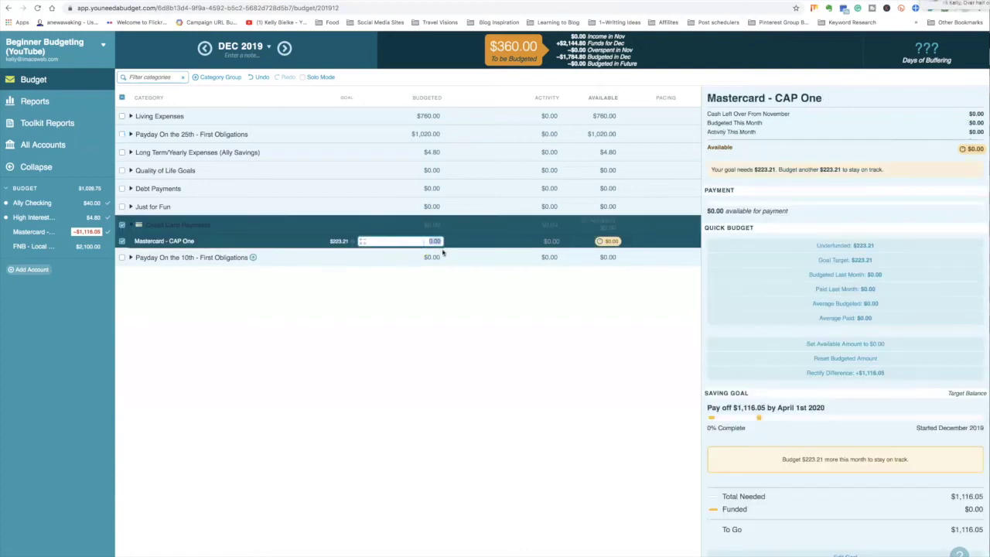
type("223.21")
key("Return")
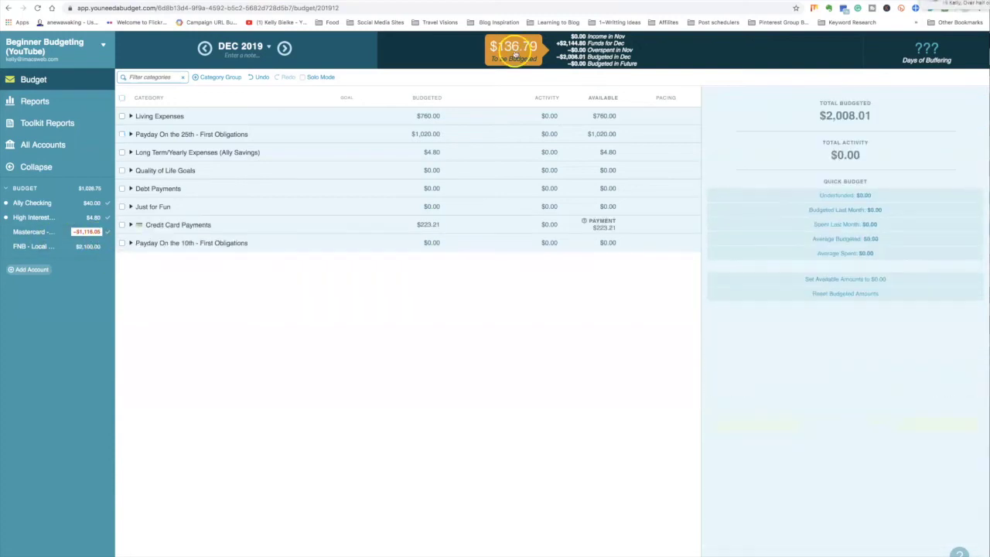
- Check the Quality of Life Goals group, then budget 50 for the Personal category under Debt Payments and collapse both groups
left_click(130, 170)
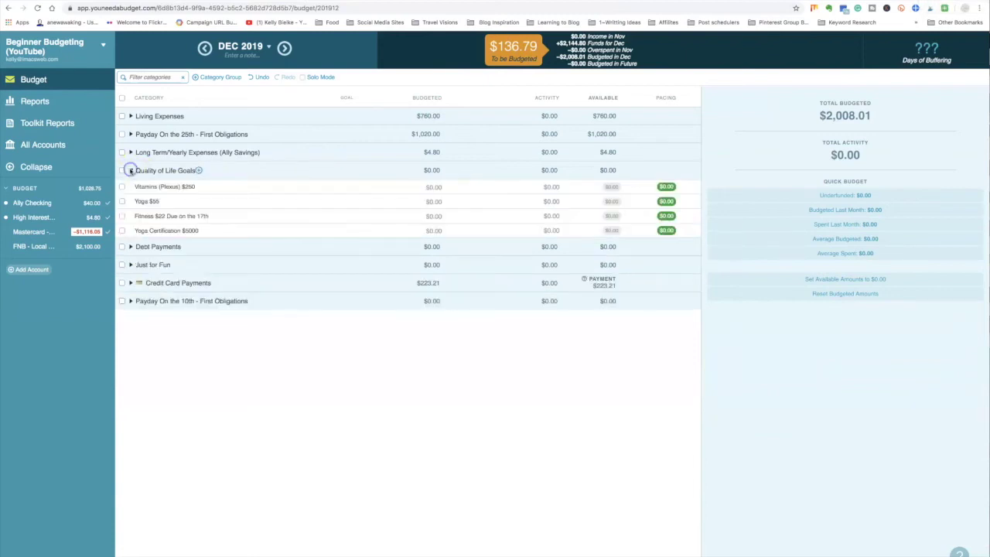
left_click(218, 215)
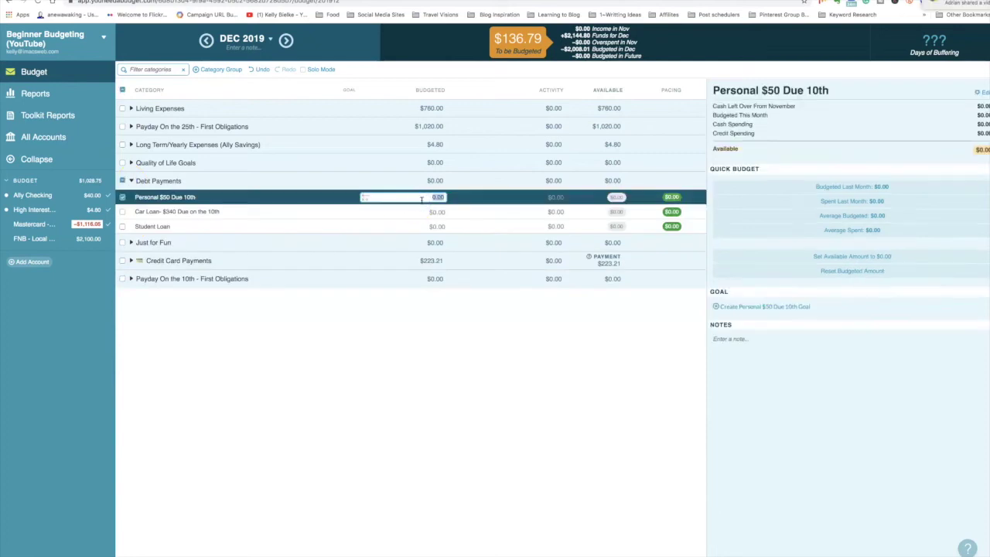
type("50")
key("Return")
left_click(130, 181)
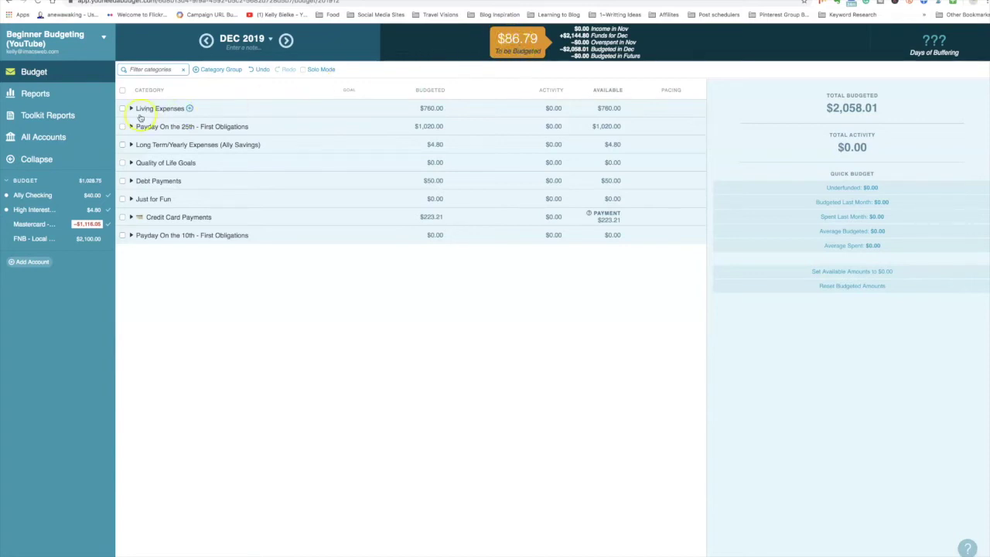
- Add a category named Deposits Made to the Long Term/Yearly Expenses (Ally Savings) group
left_click(266, 203)
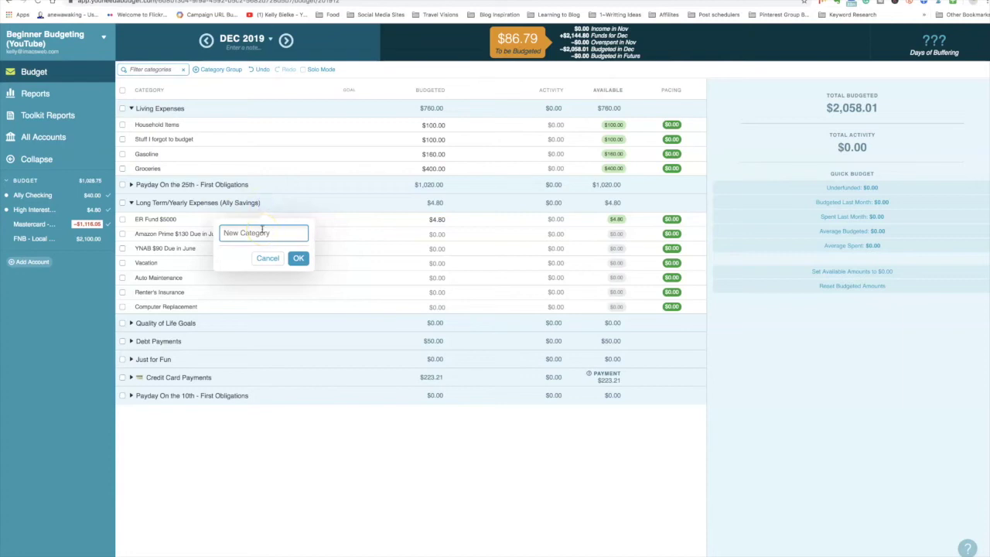
type("Deposits Made")
key("Return")
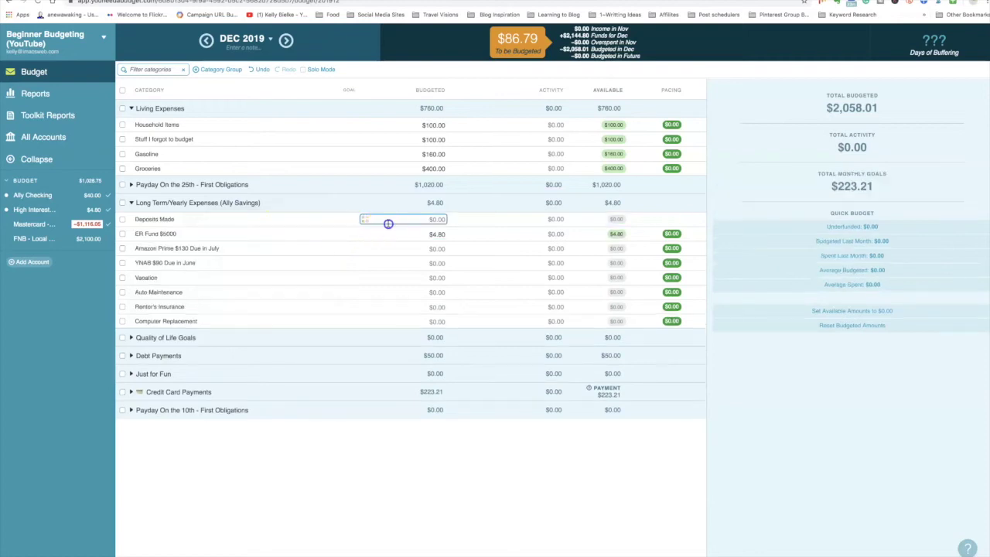
- Budget 86.79 for the Deposits Made category, then collapse the Long Term/Yearly Expenses group
left_click(387, 220)
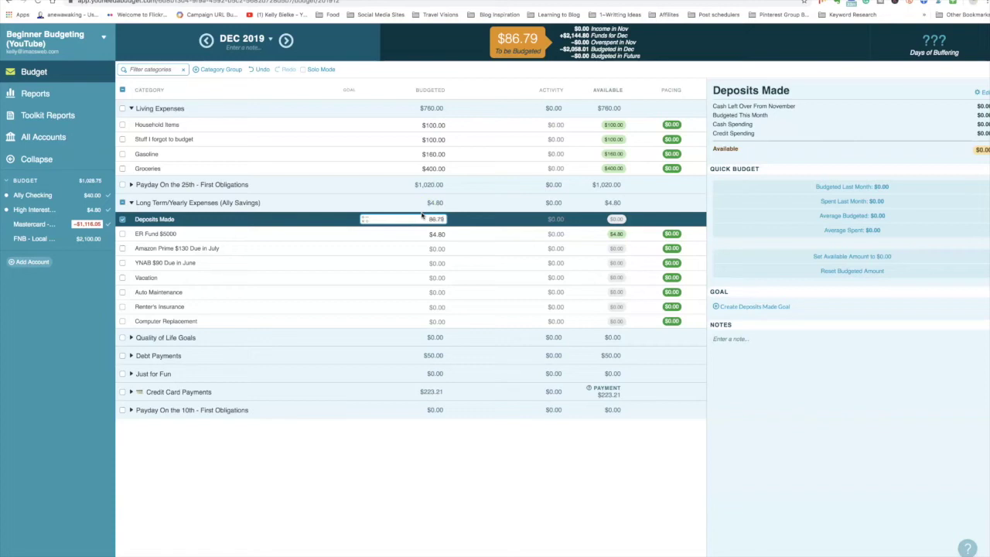
key("Return")
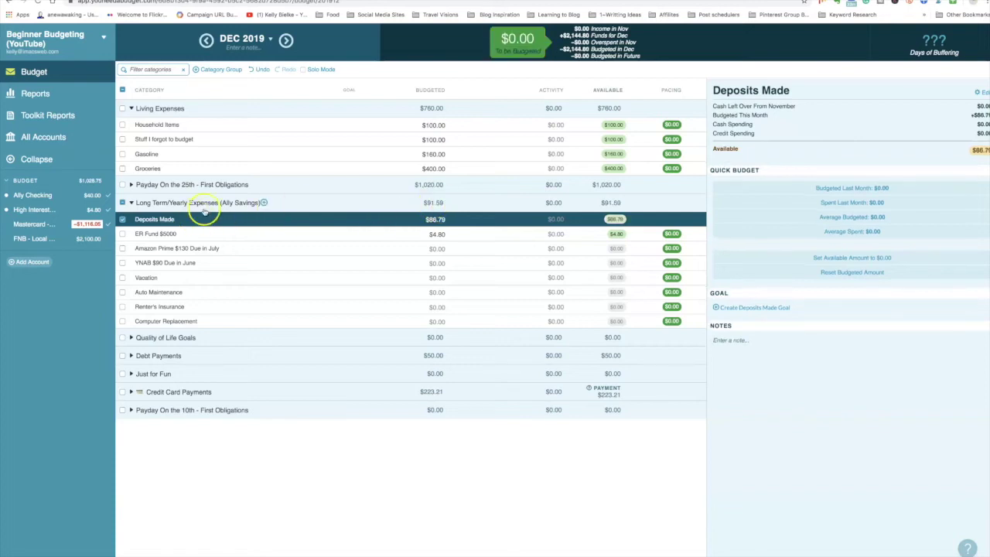
left_click(123, 220)
left_click(399, 219)
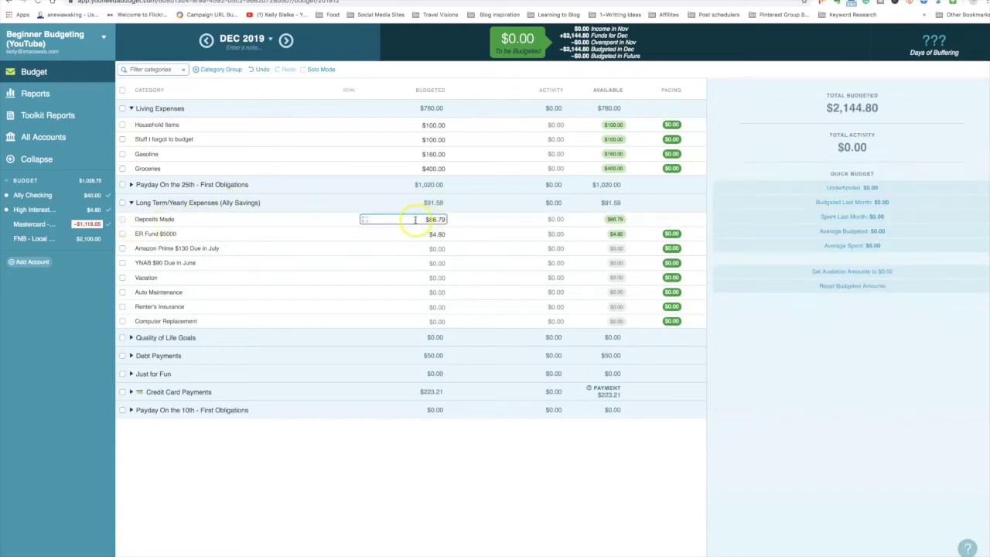
key("Escape")
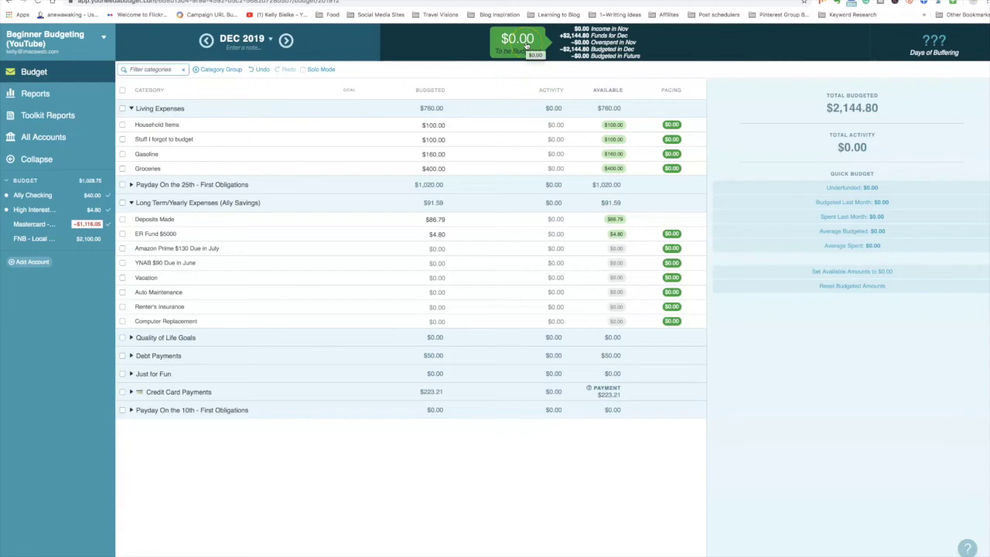
left_click(131, 203)
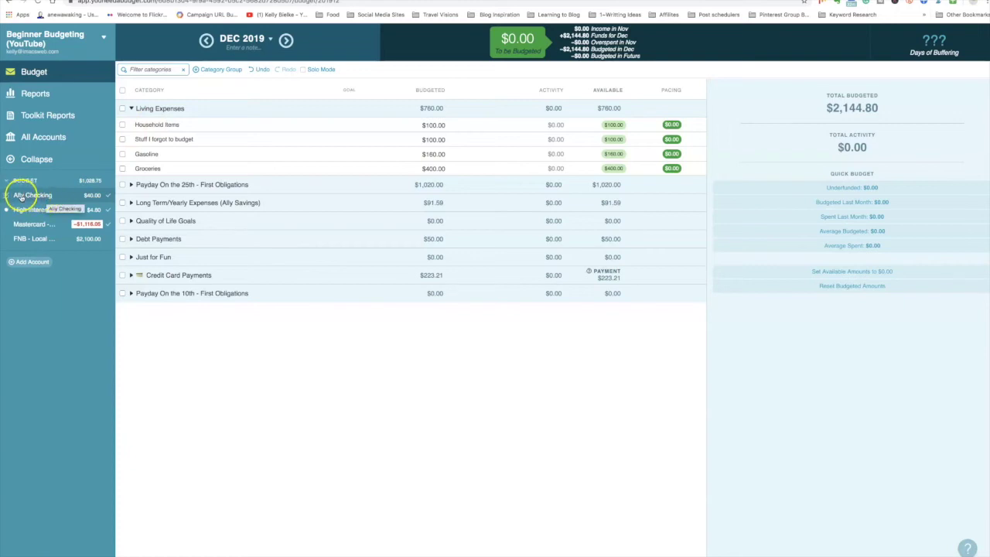
- Add a category group named Ally Checking and move it to the end of the budget, below Payday On the 10th - First Obligations
left_click(219, 70)
type("Ally Checking")
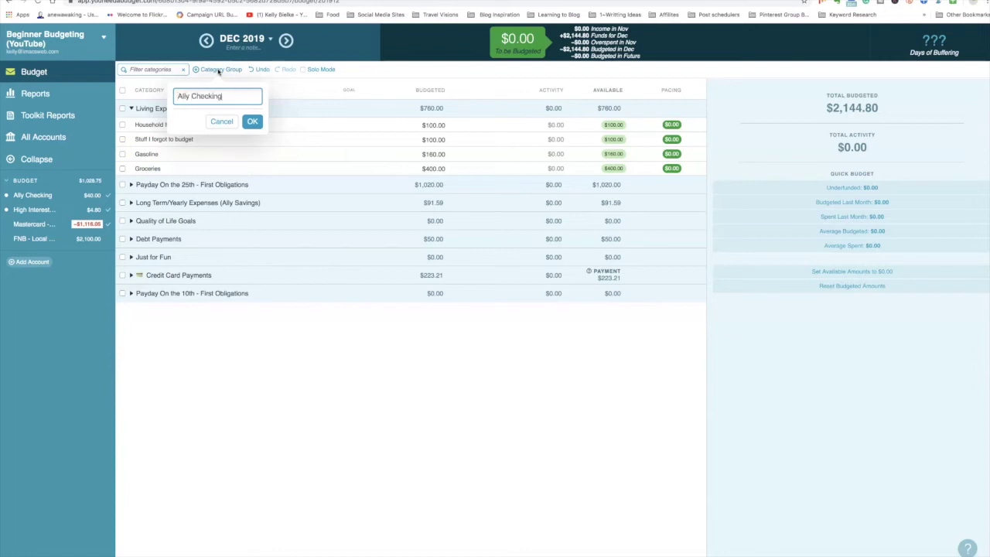
key("Return")
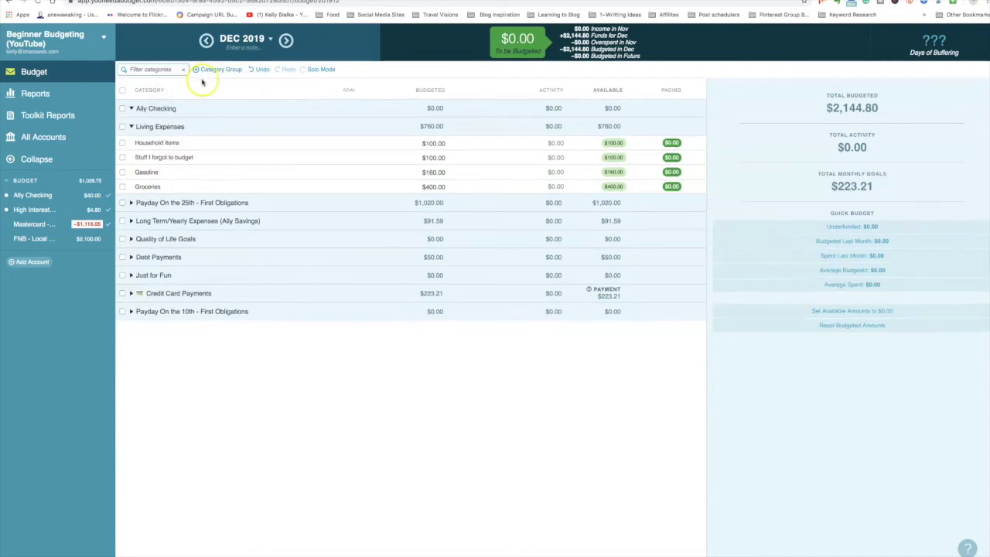
left_click(130, 126)
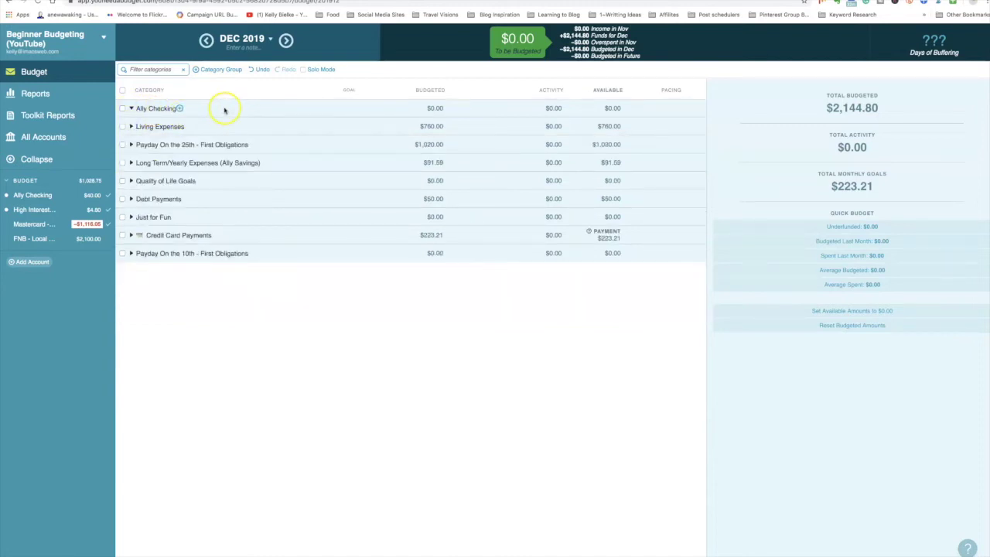
left_click_drag(224, 110, 228, 280)
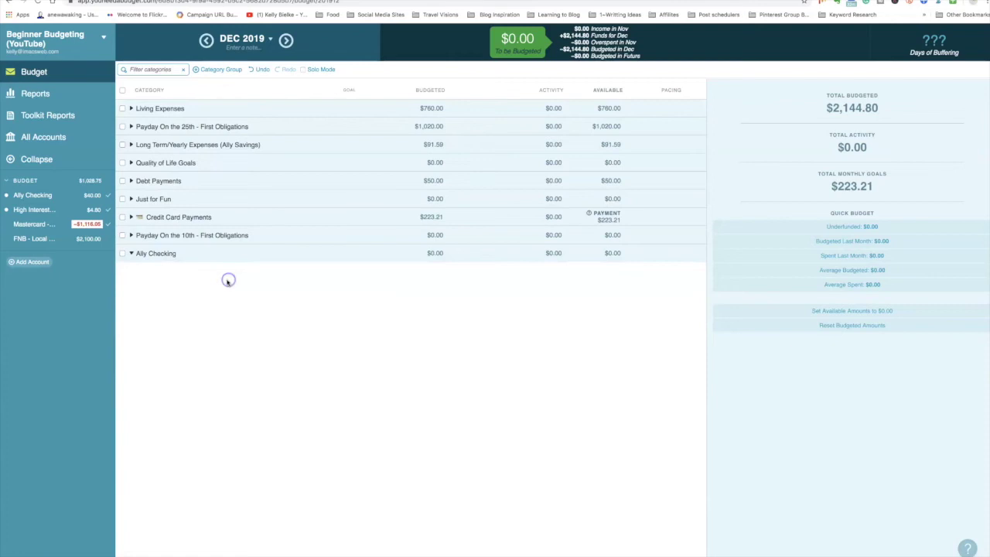
- Move the Stuff I forgot to budget category from Living Expenses into the Ally Checking group
left_click(133, 254)
left_click(131, 254)
left_click(131, 109)
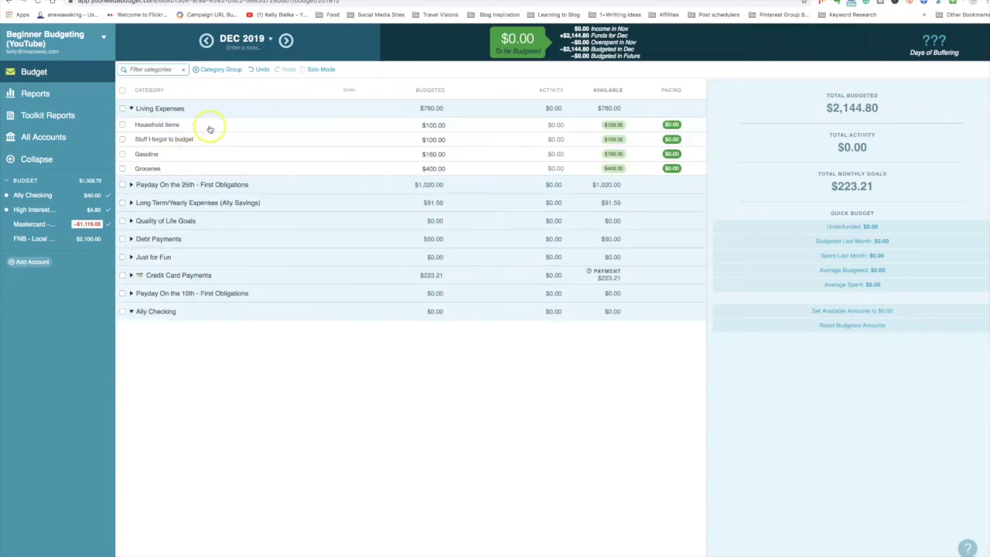
left_click_drag(210, 136, 237, 332)
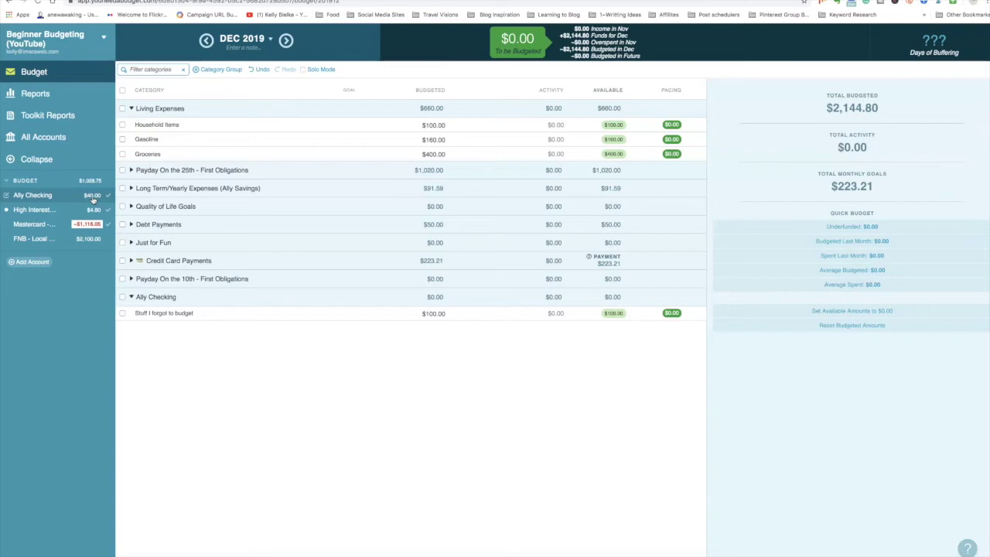
- Set the budgeted amount for Stuff I forgot to budget to 40 and collapse the Living Expenses and Ally Checking groups
left_click(131, 297)
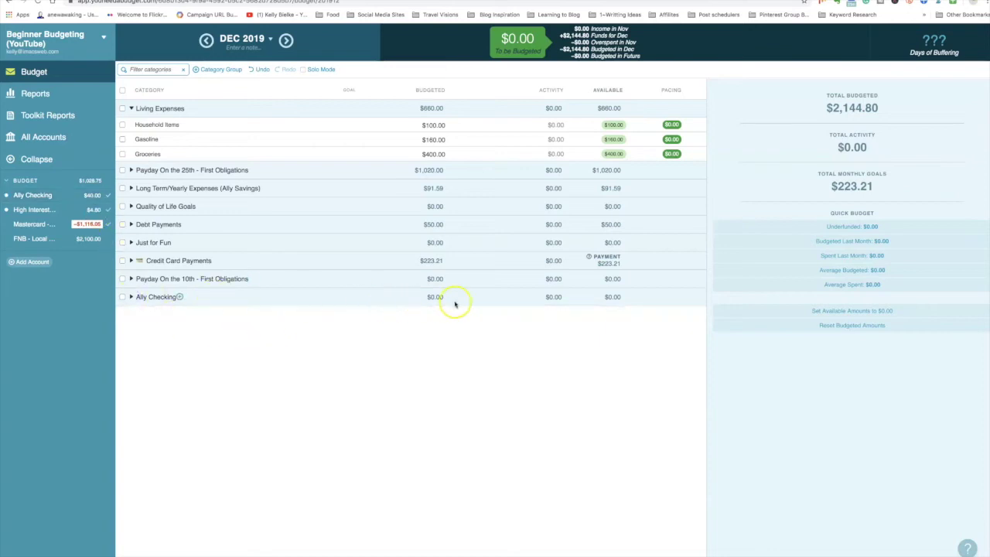
left_click(131, 297)
left_click(131, 297)
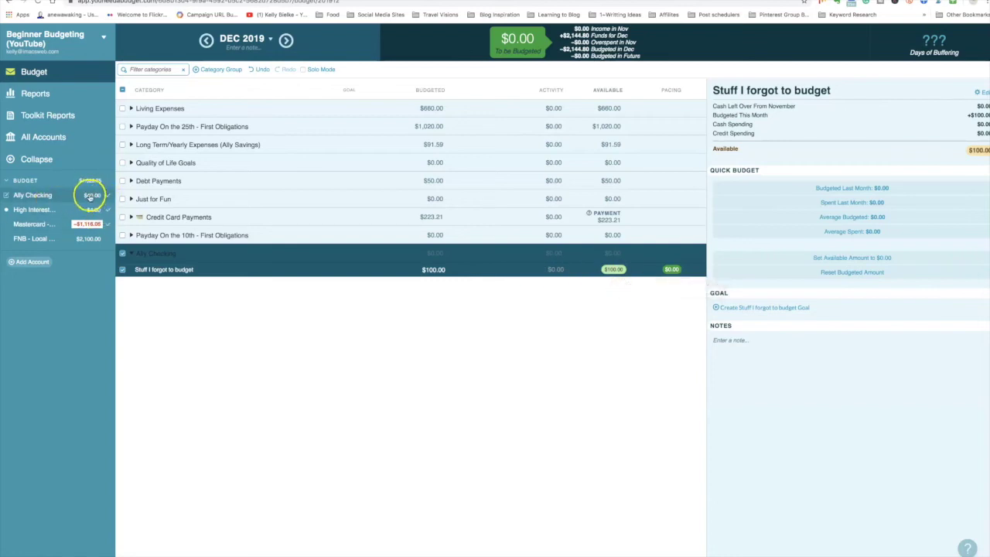
left_click(424, 271)
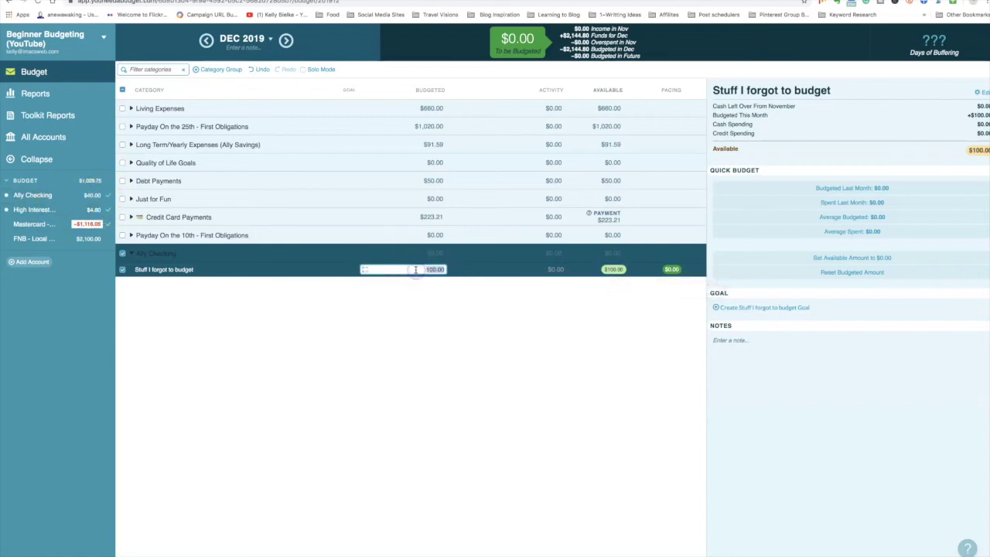
key("Return")
left_click(129, 253)
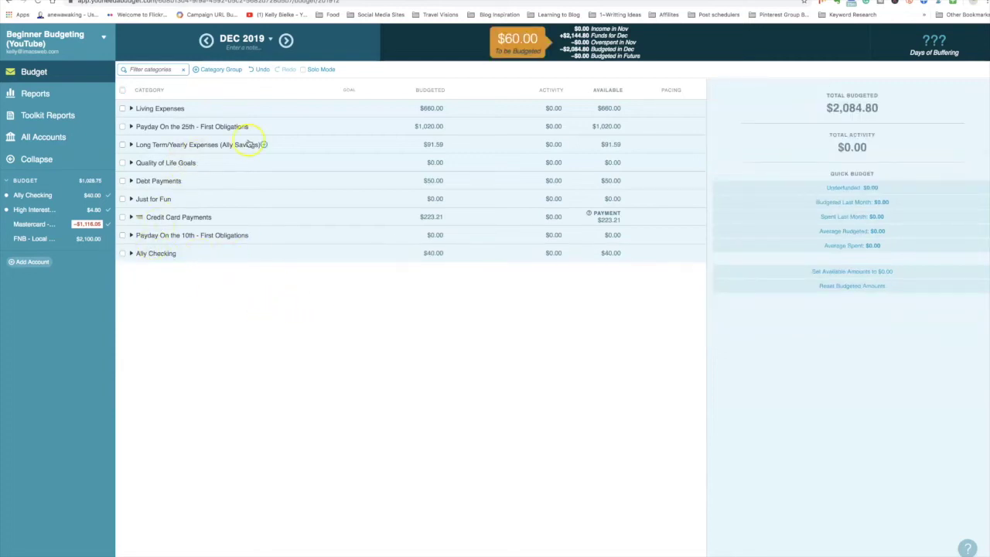
- Expand the Long Term/Yearly Expenses group and set the budgeted amount for Deposits Made to 4.80
left_click(544, 145)
left_click(417, 161)
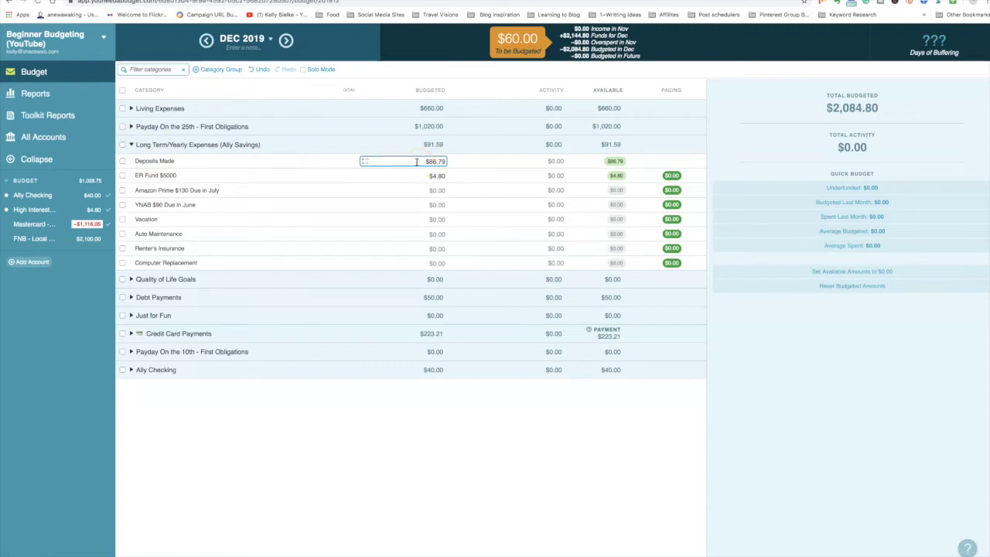
left_click(391, 161)
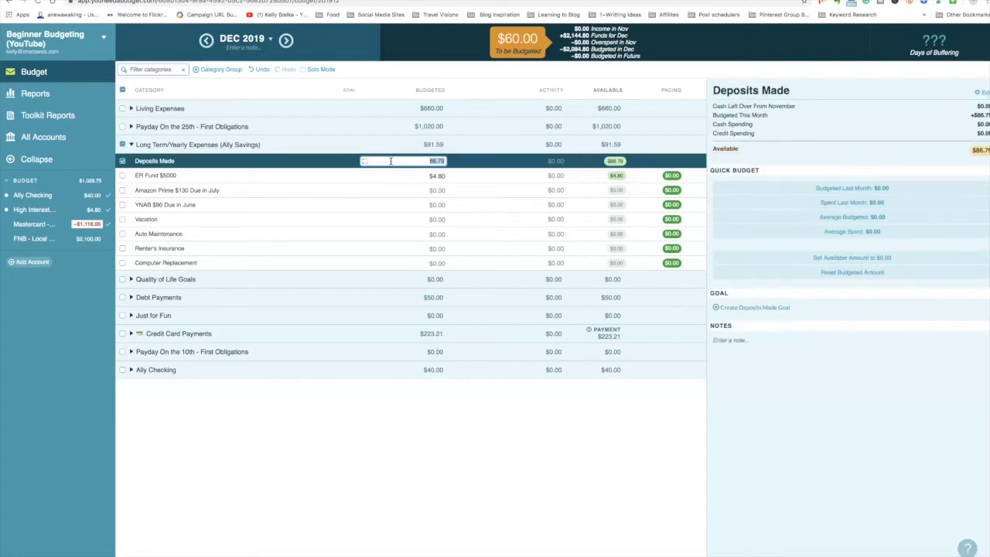
left_click_drag(417, 161, 484, 165)
type("4.80")
key("Return")
left_click(520, 42)
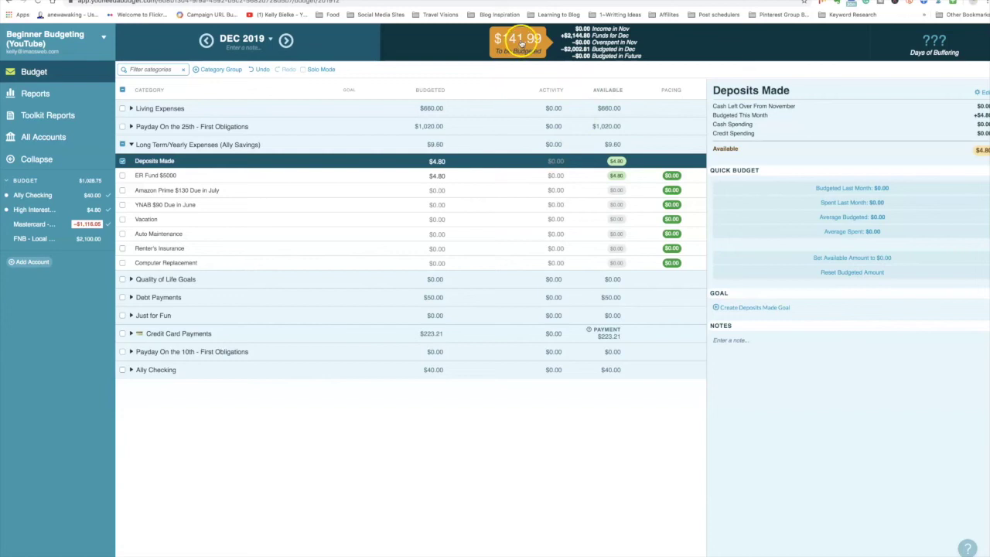
left_click(122, 161)
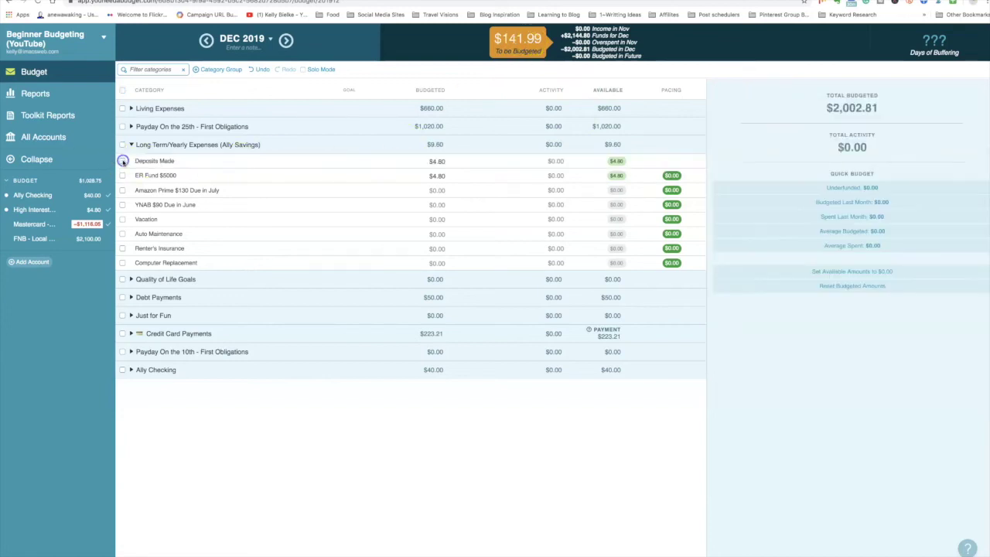
- Set the budgeted amount for Deposits Made to 0
left_click(416, 161)
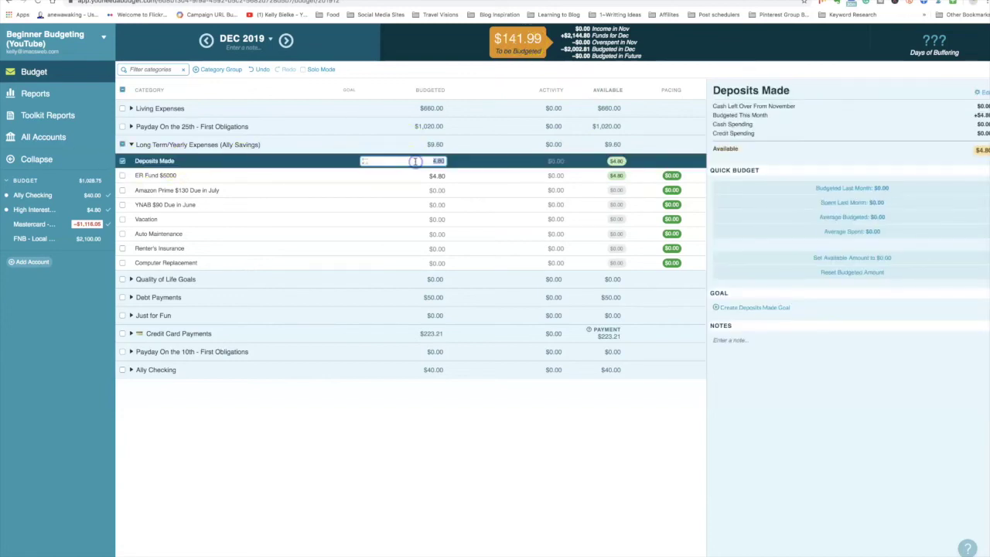
type("0")
key("Return")
left_click(420, 177)
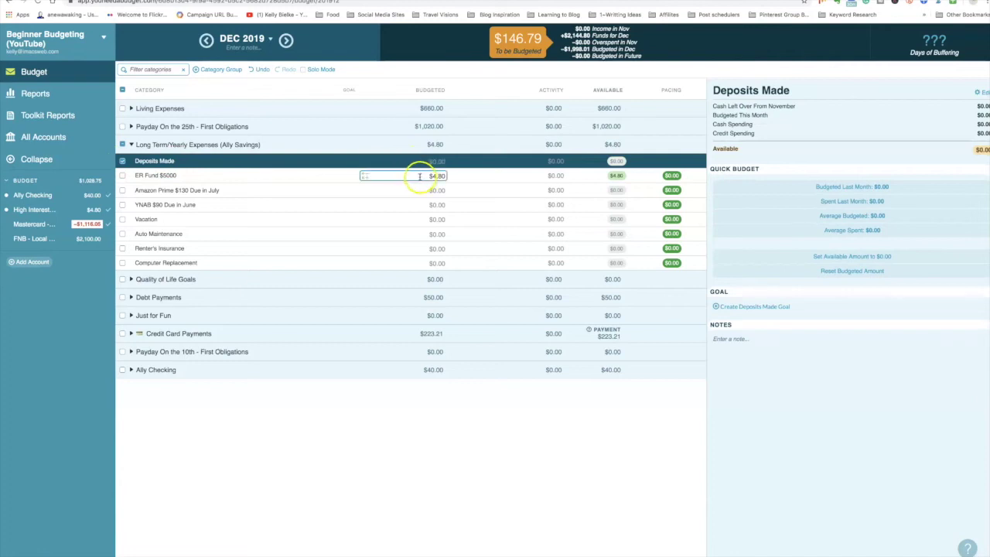
left_click(421, 162)
left_click(153, 161)
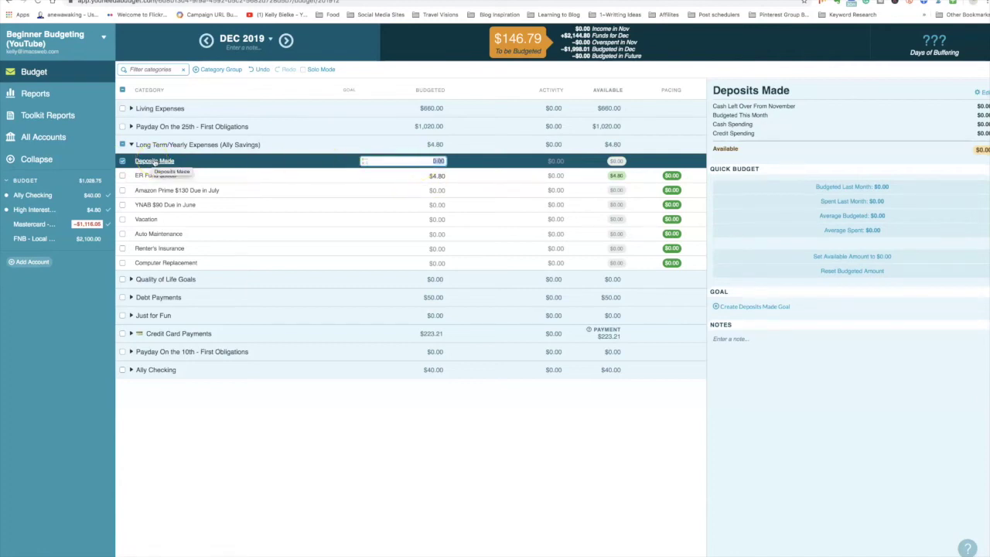
- Budget 100 for the Deposits Made category and deselect it
left_click(424, 161)
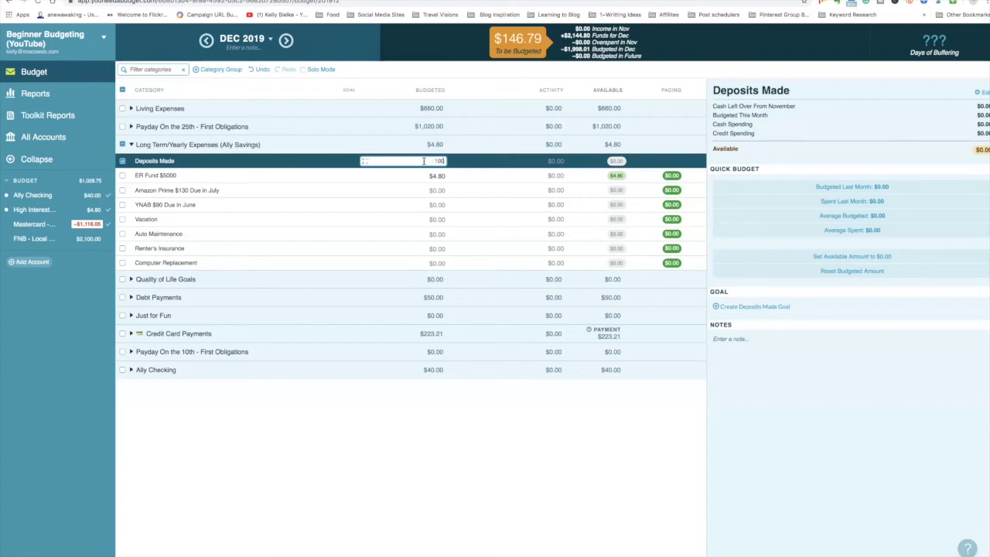
key("Return")
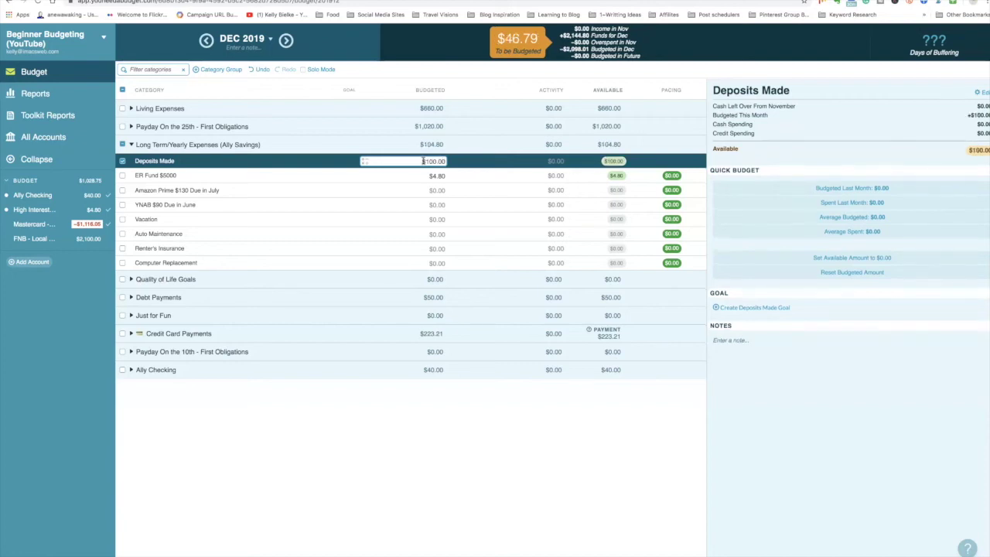
key("Escape")
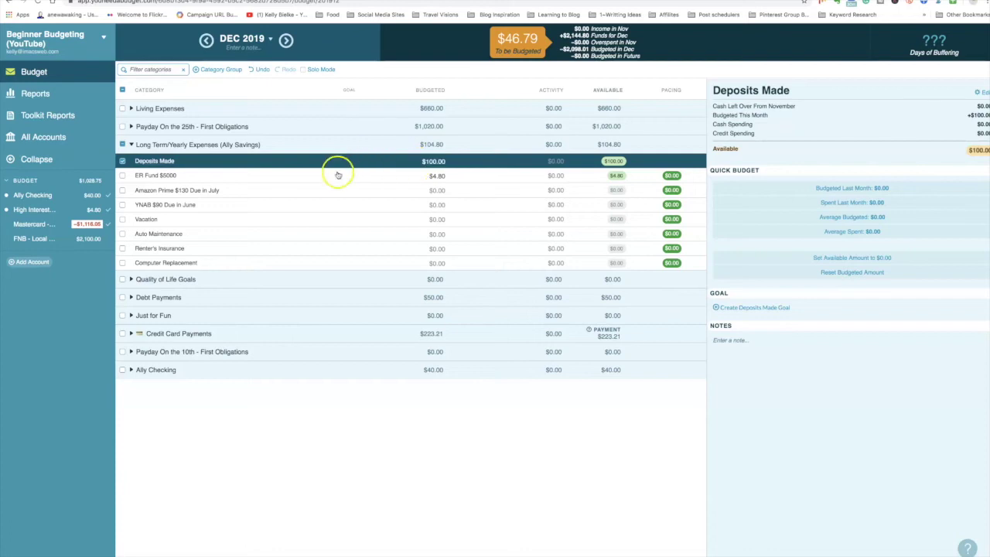
left_click(124, 161)
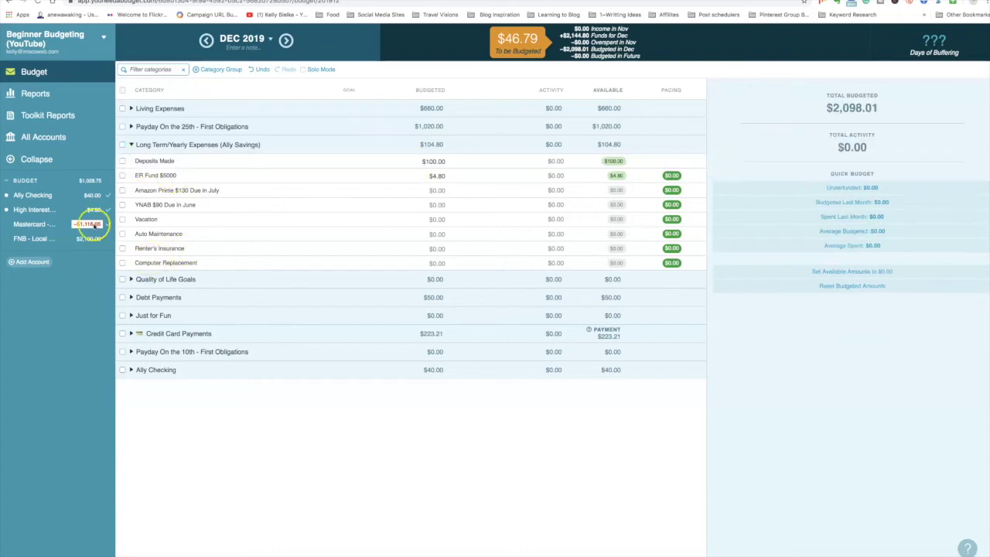
- In the FNB - Local Bank account, record and save a 100 outflow dated 12/12/2019 as a transfer to High Interest Savings
left_click(37, 240)
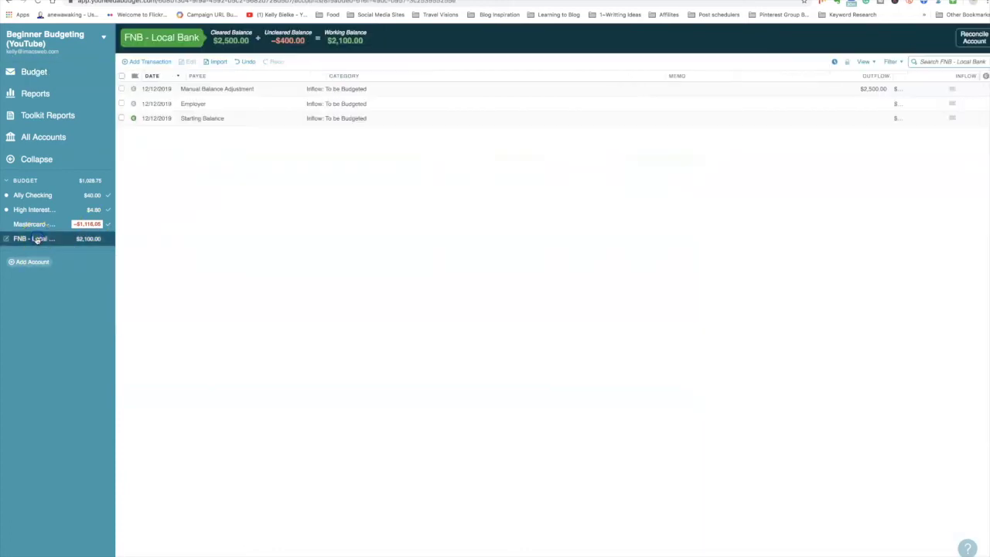
left_click(155, 61)
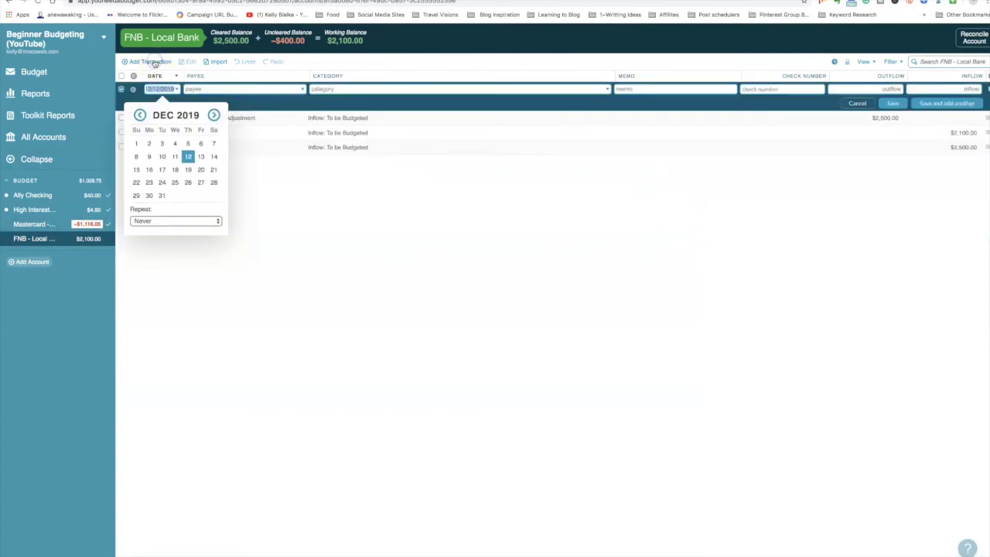
left_click(188, 155)
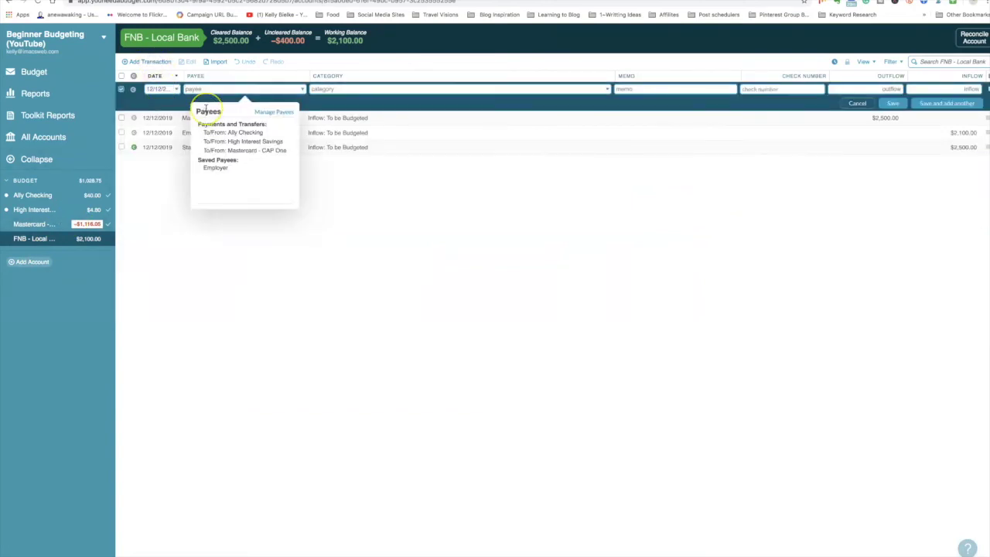
type("Transfer")
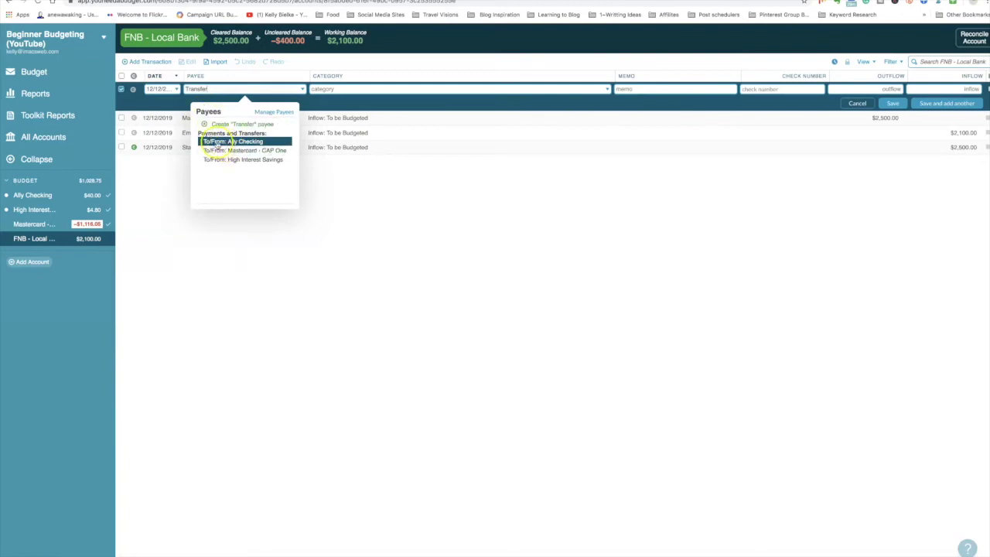
left_click(238, 160)
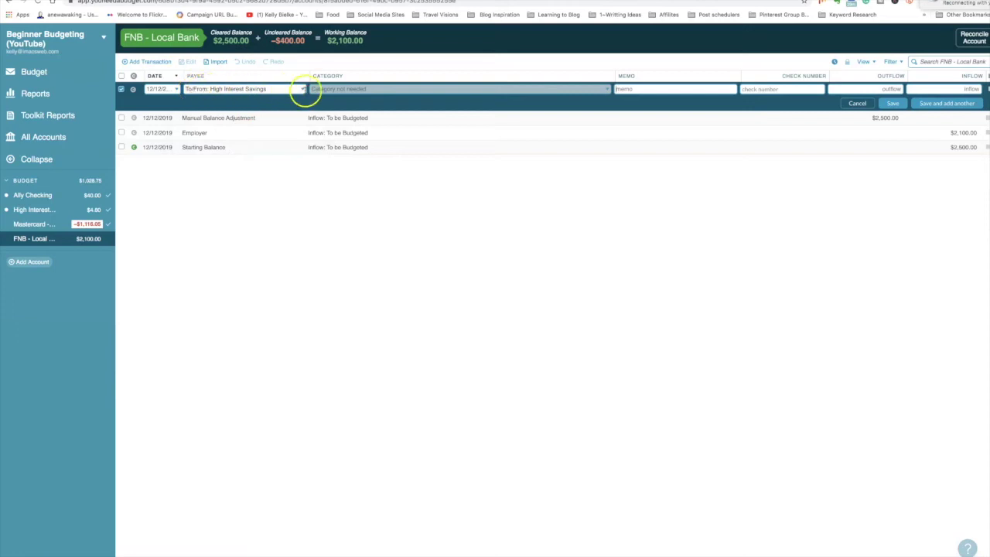
left_click(889, 90)
type("100")
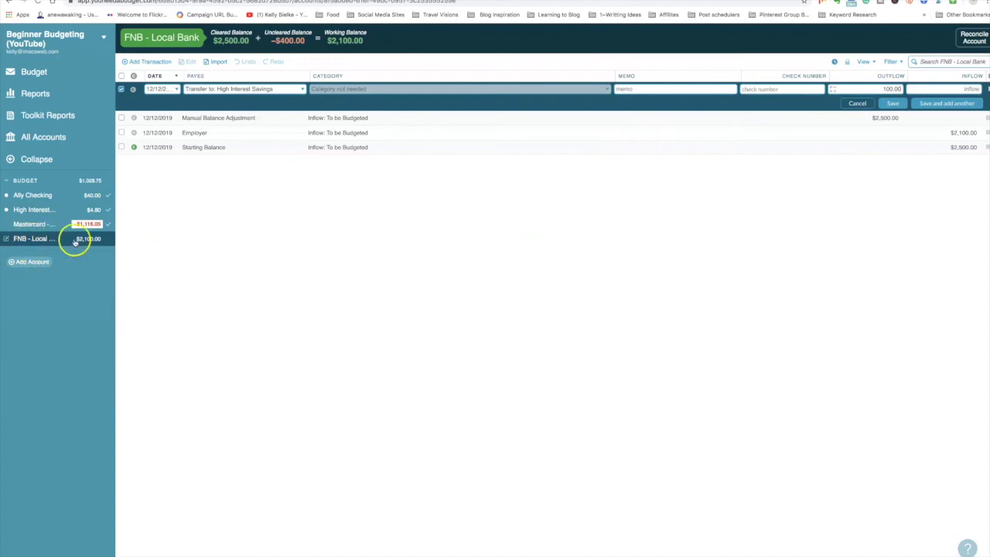
left_click(892, 105)
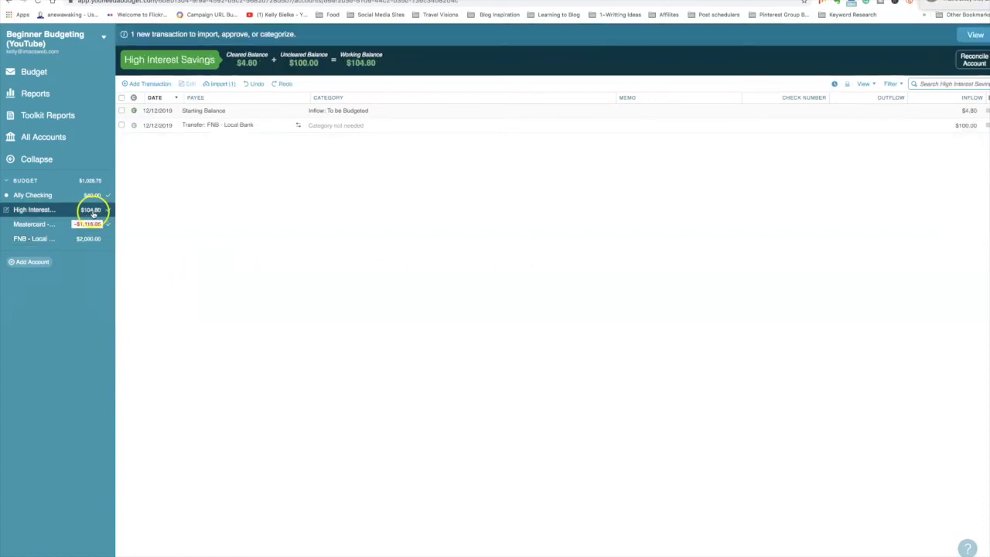
- Review the Deposits Made category under Long Term/Yearly Expenses in the budget and leave it deselected
left_click(34, 71)
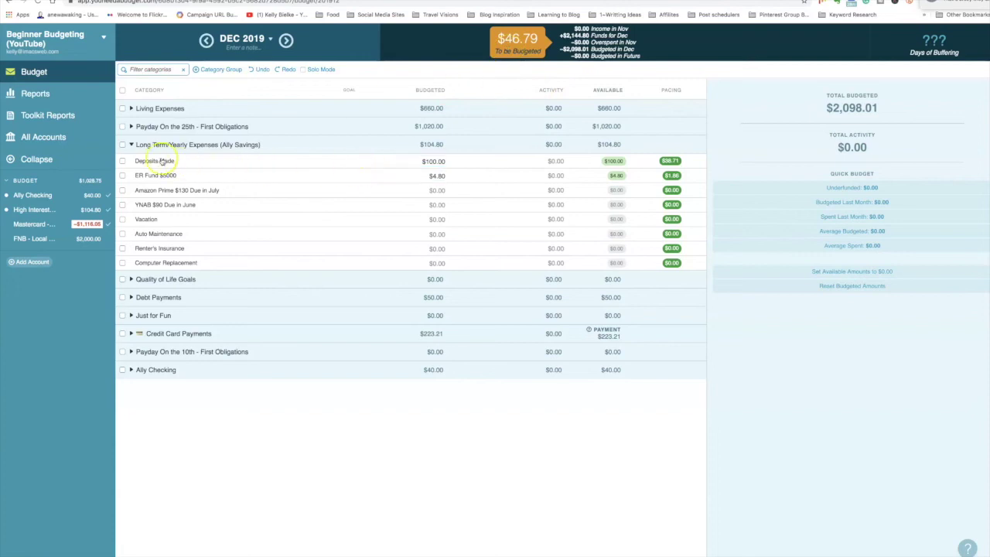
left_click(420, 160)
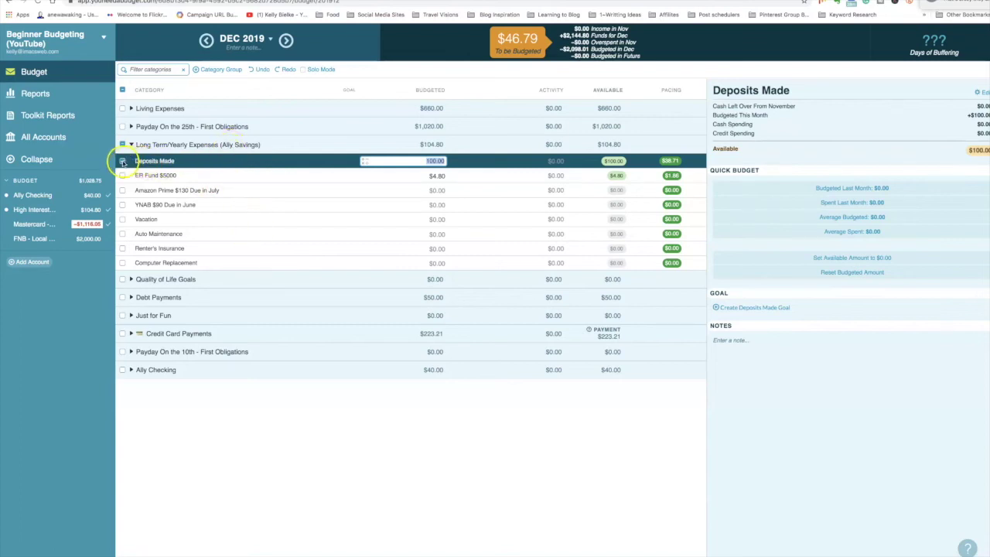
left_click(155, 161)
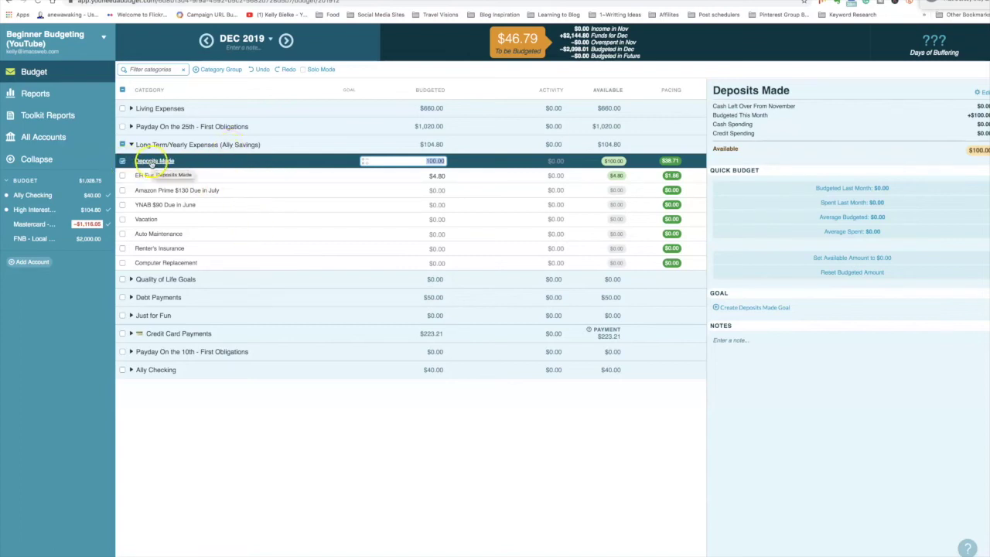
left_click(122, 161)
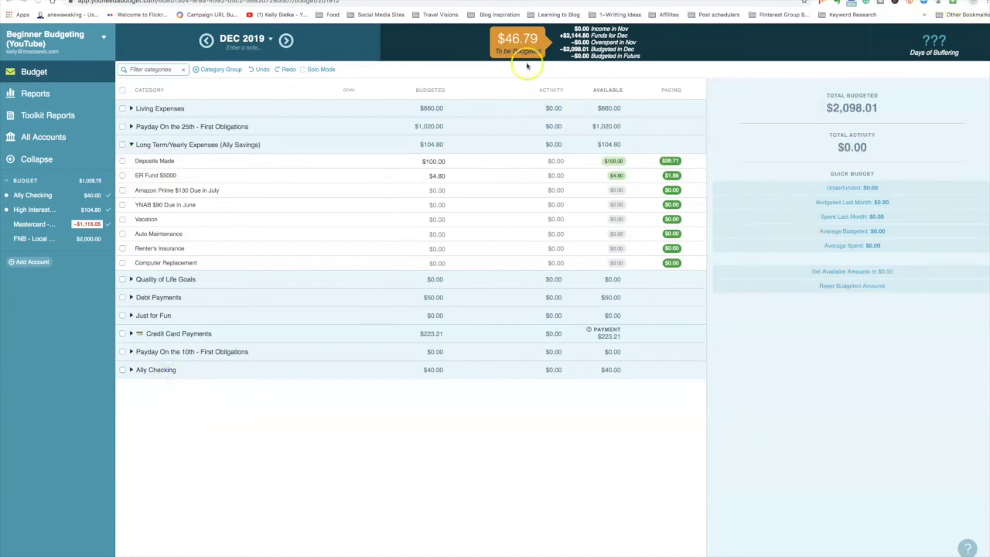
- Add a Deposits Made category to the Ally Checking group and budget 46.79 for it
left_click(131, 370)
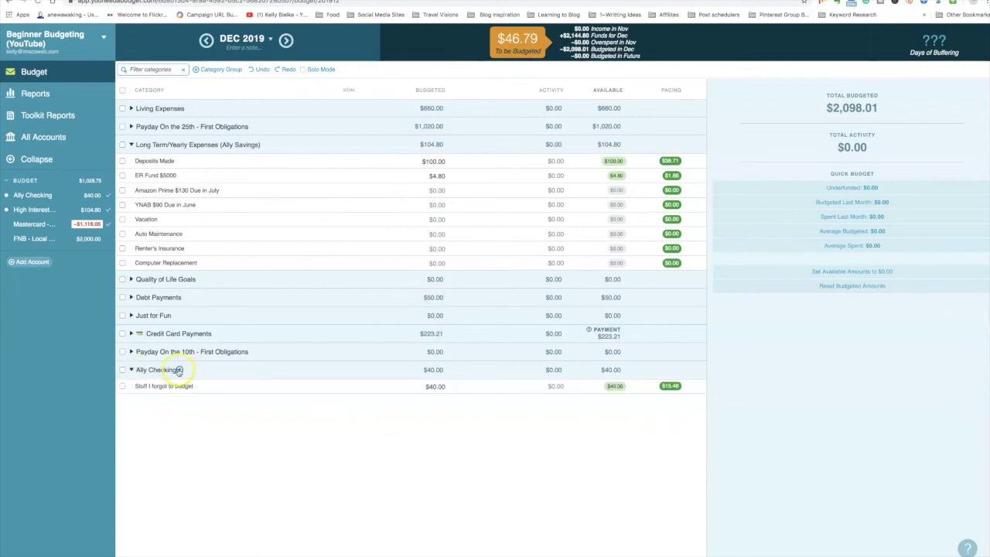
left_click(179, 371)
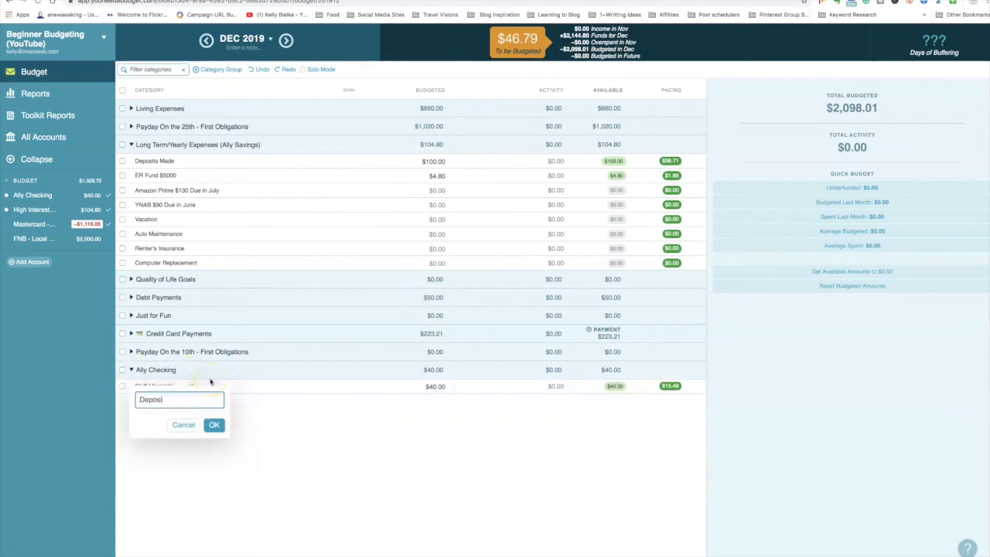
type("Deposits Made")
key("Return")
left_click(155, 385)
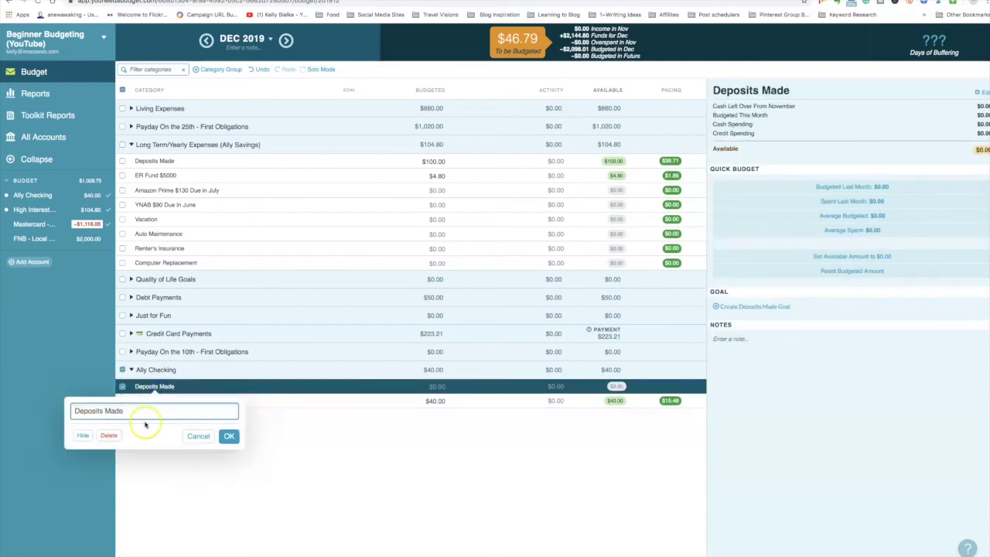
left_click(228, 435)
left_click(427, 385)
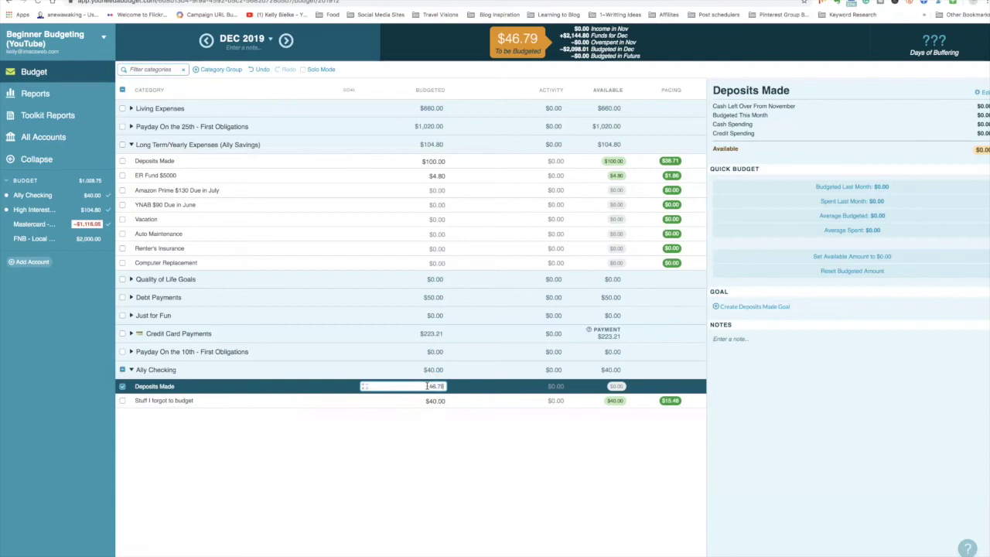
key("Return")
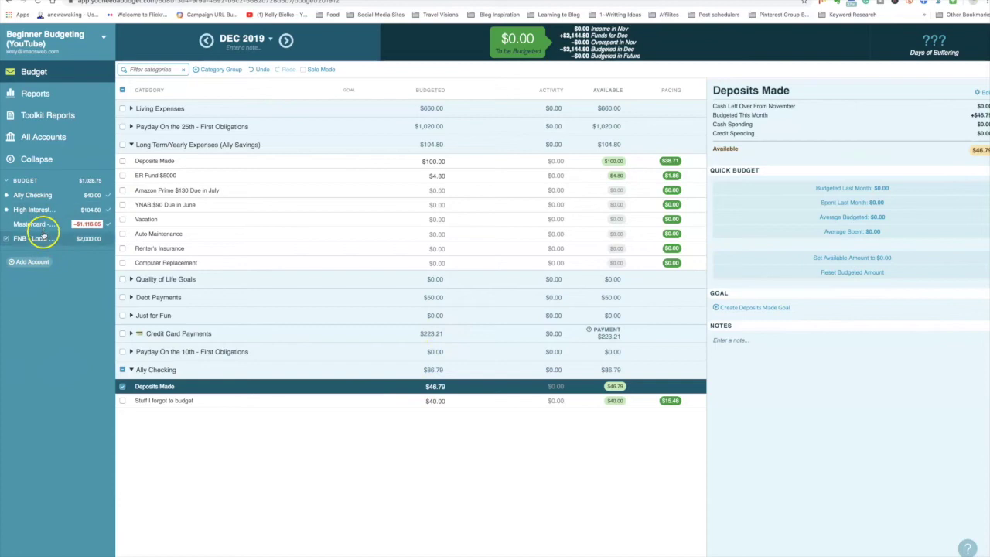
- In the FNB - Local Bank account, record and save a 46.79 outflow as a transfer to Ally Checking
left_click(43, 239)
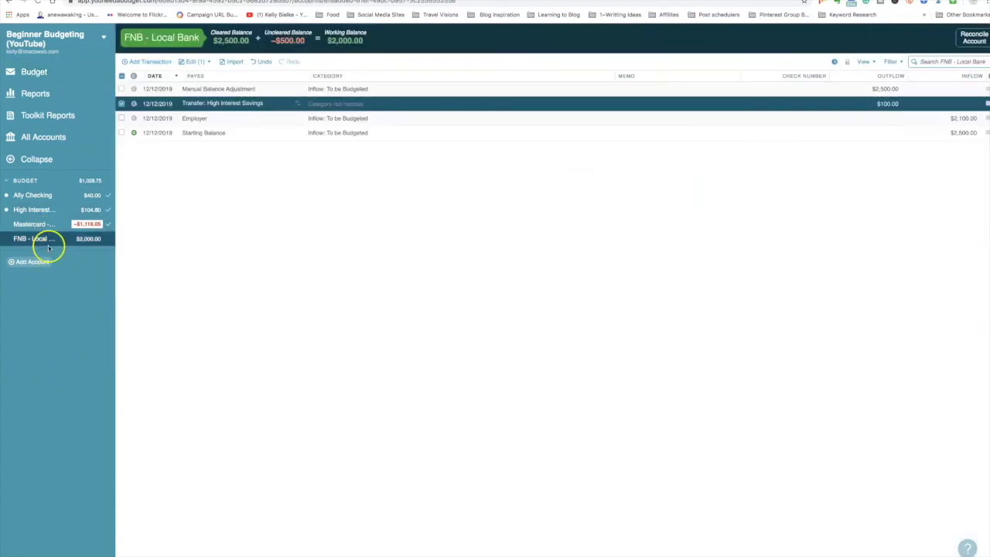
left_click(146, 61)
left_click(193, 89)
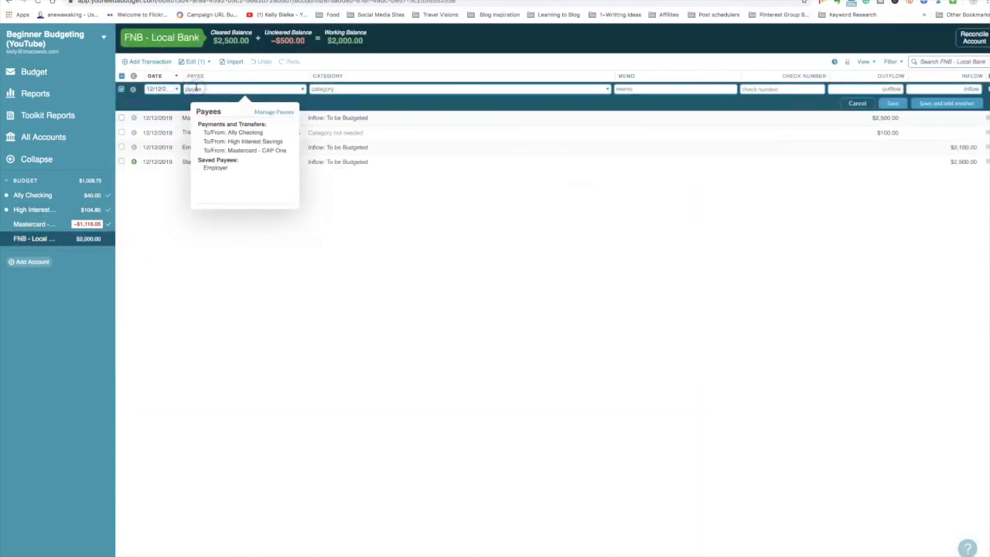
type("Transfe")
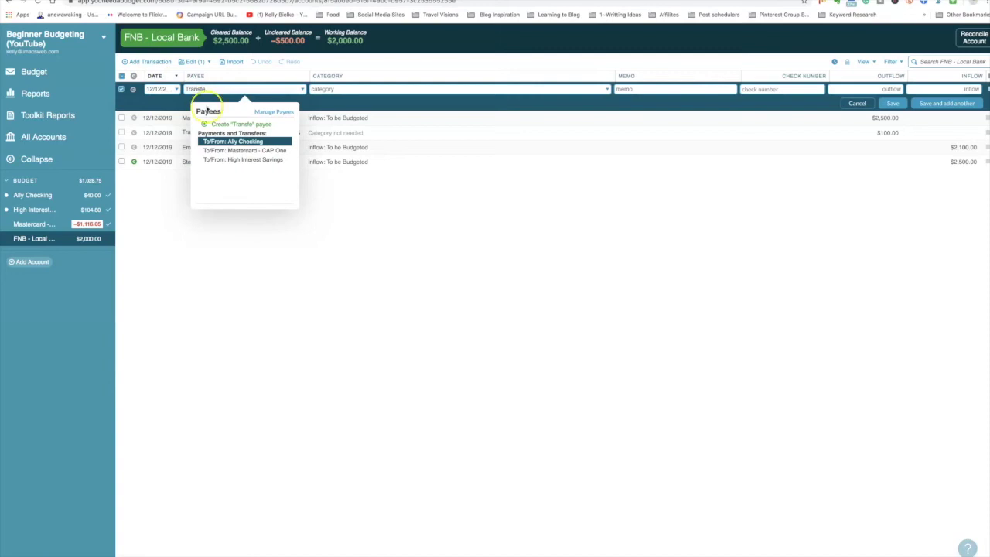
left_click(232, 141)
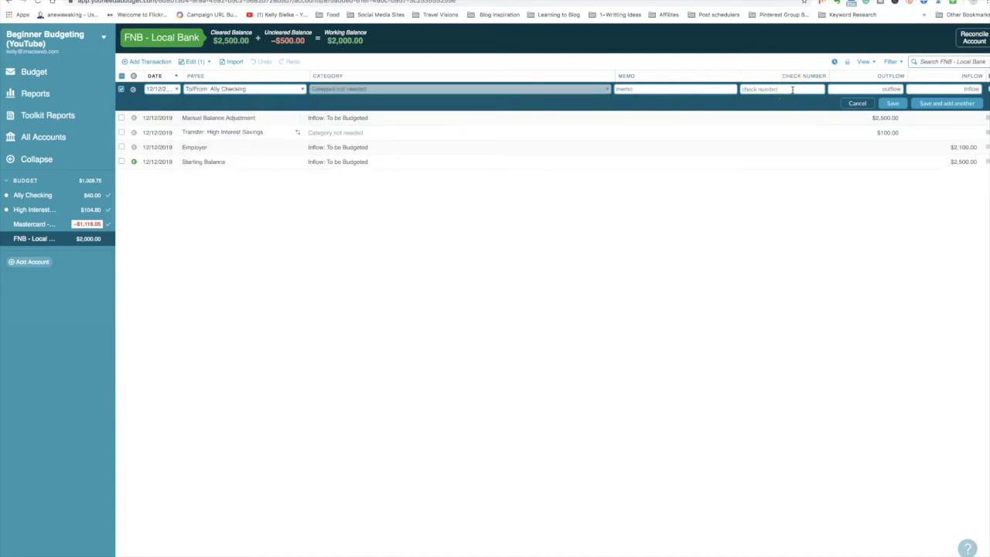
left_click(846, 89)
type("46.79")
key("Return")
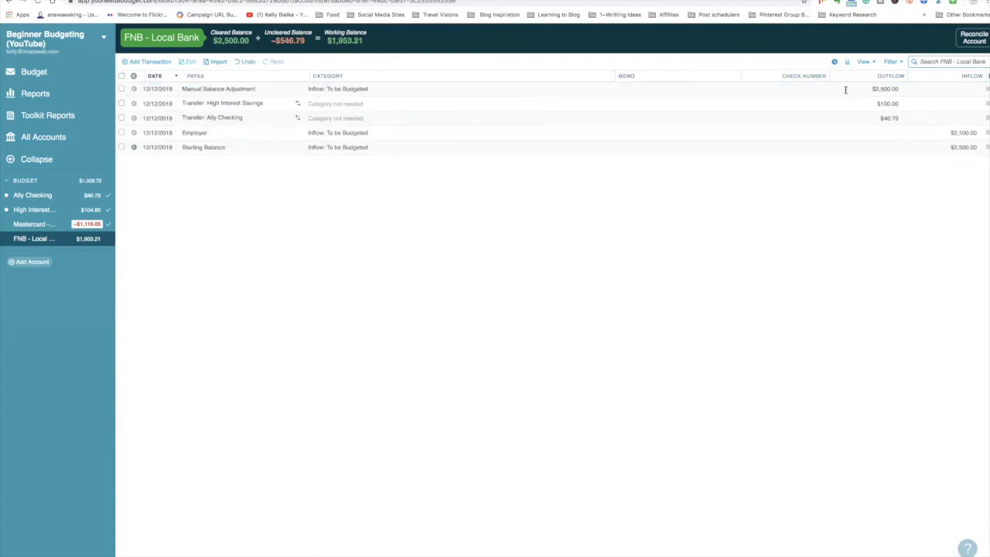
- Compare the Ally Checking account balance with the Ally Checking category group in the budget
left_click(34, 195)
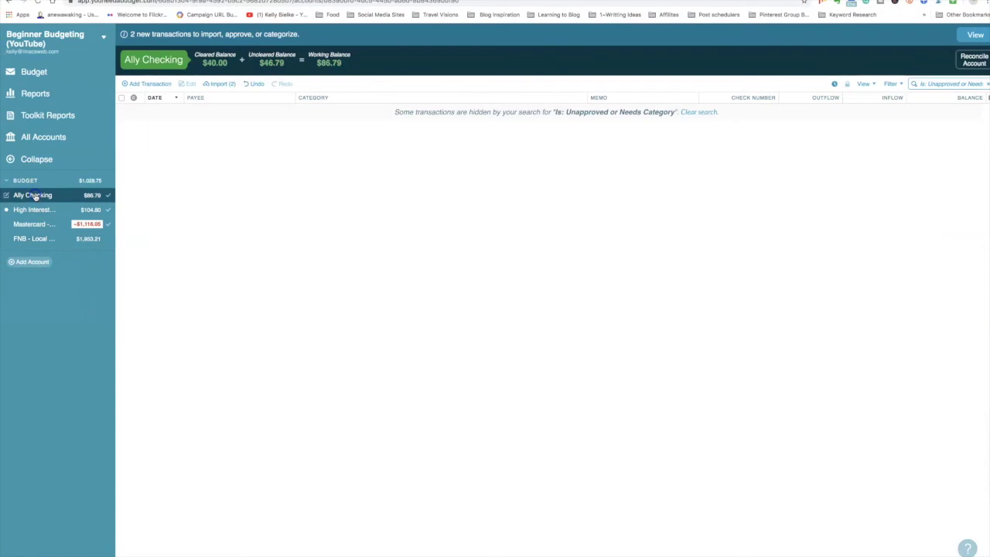
left_click(34, 71)
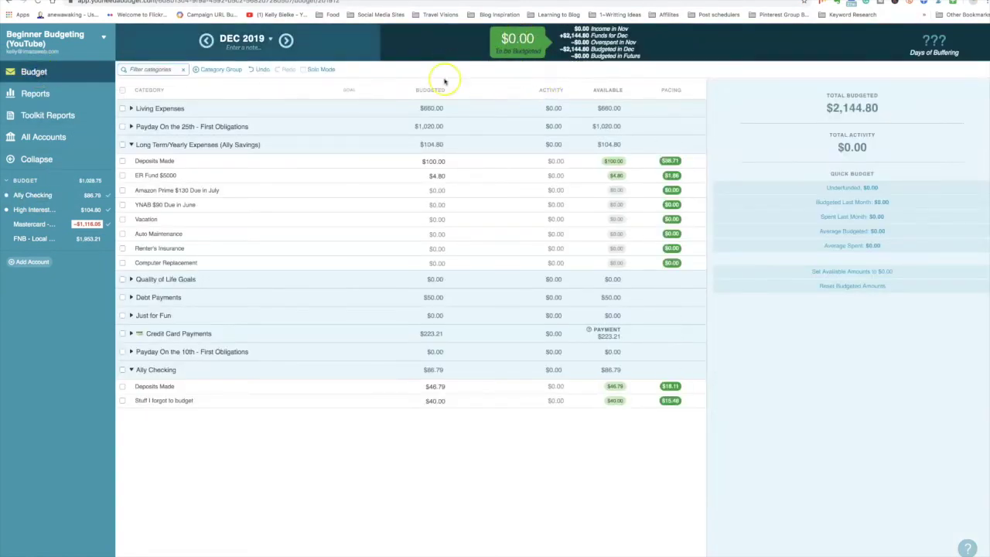
left_click(425, 386)
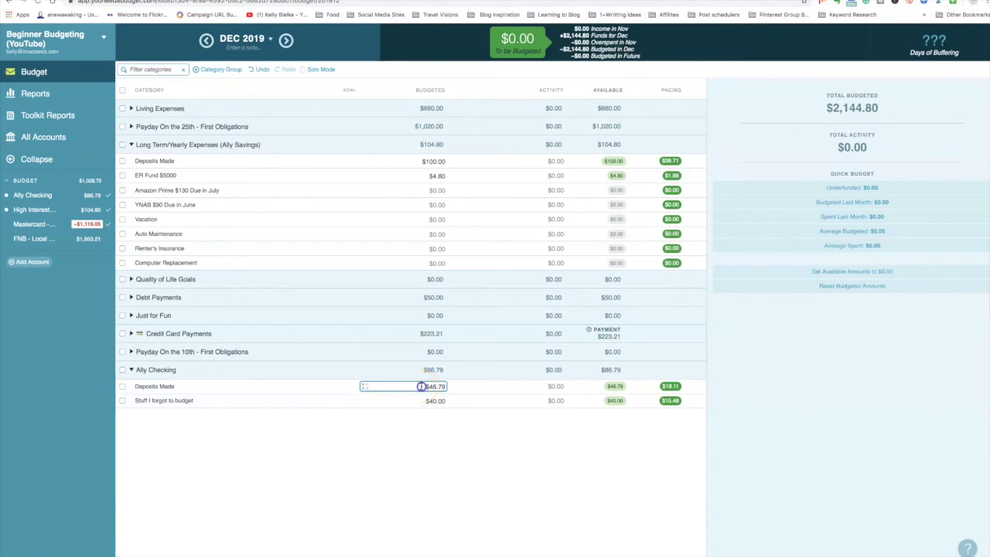
left_click(477, 453)
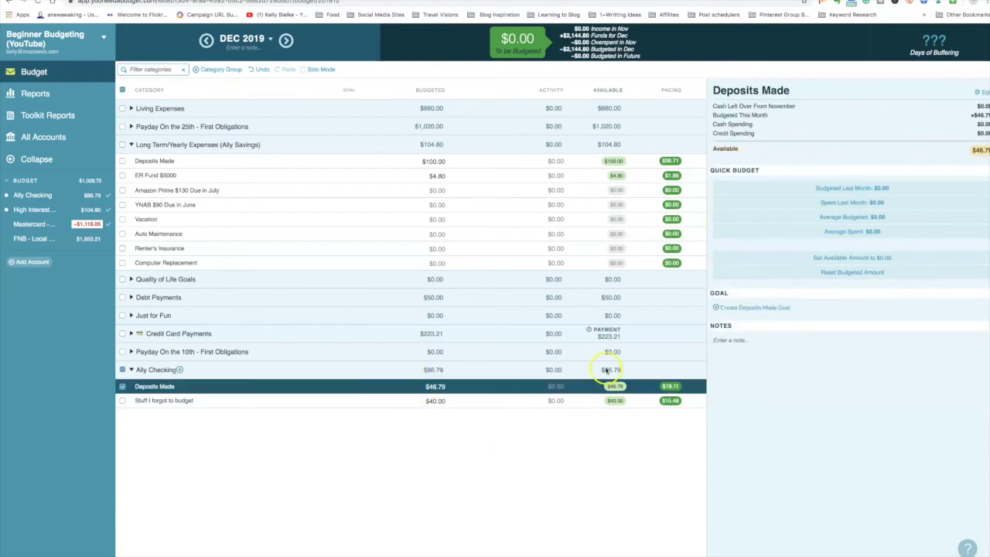
- Collapse the Ally Checking and Long Term/Yearly Expenses groups and clear the category selection
left_click(131, 369)
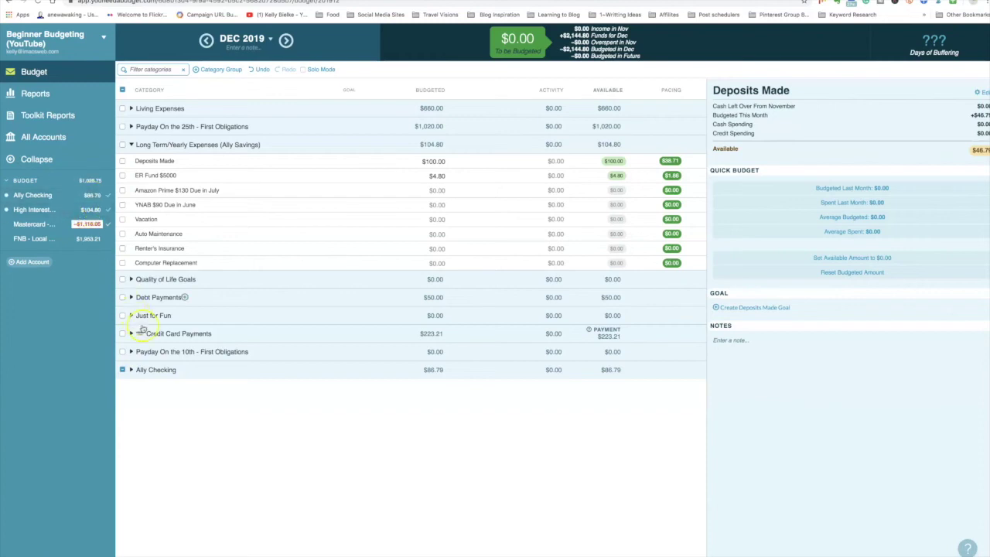
left_click(131, 145)
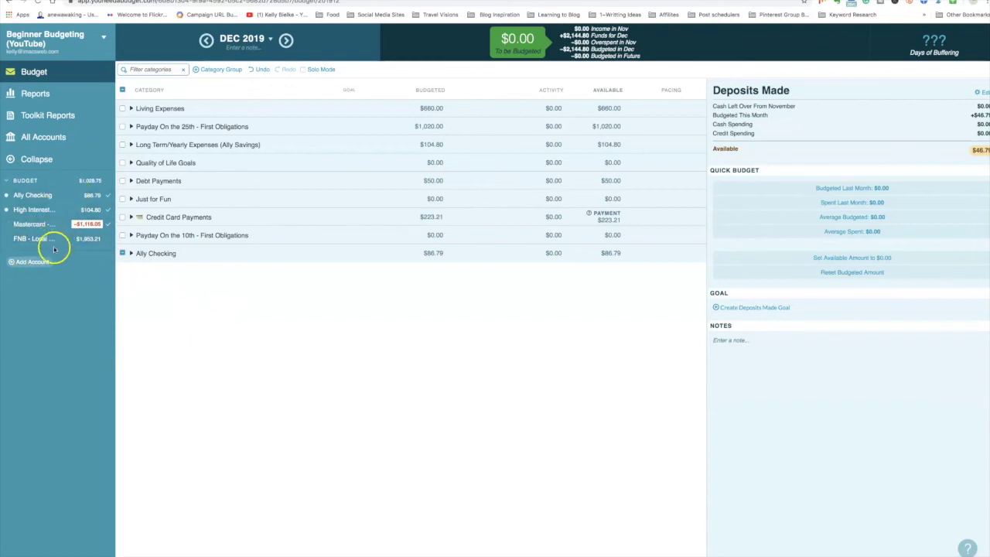
left_click(122, 253)
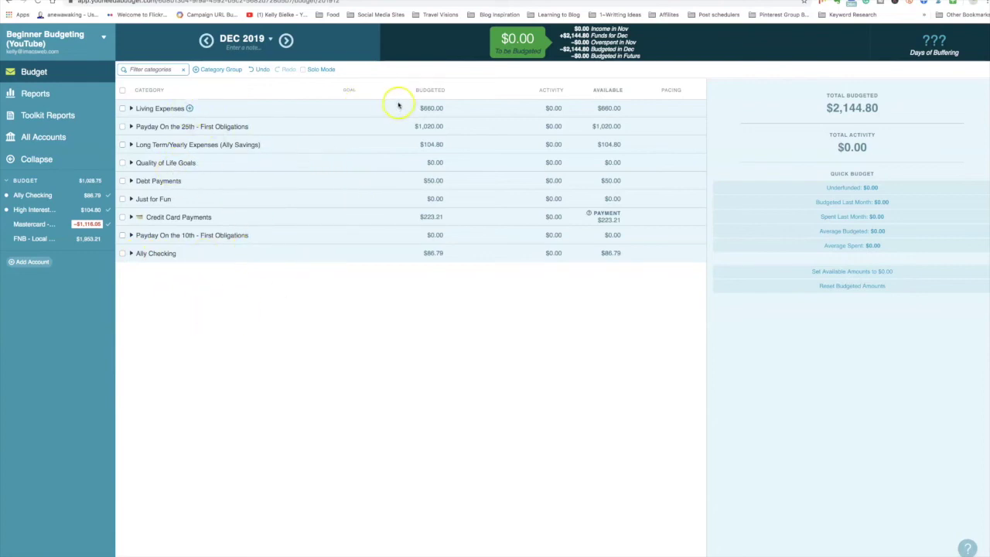
- Check the FNB - Local Bank account against the Living Expenses and Payday On the 25th groups in the budget
left_click(132, 108)
left_click(132, 108)
left_click(82, 239)
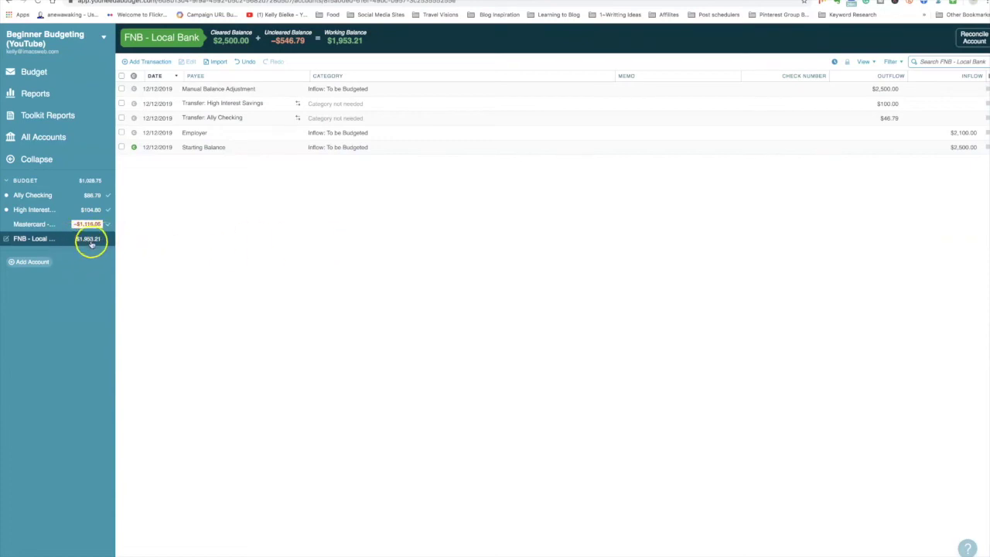
left_click(39, 71)
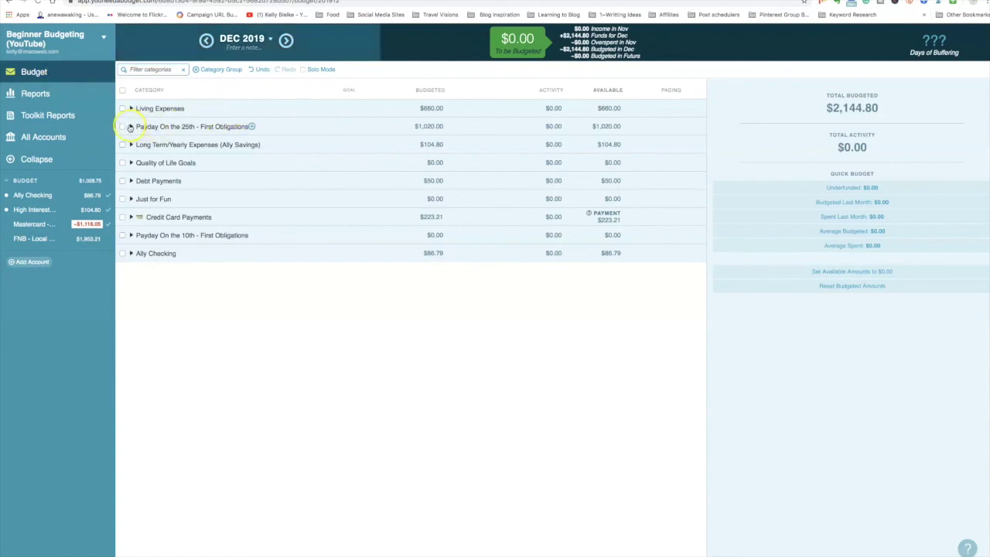
left_click(130, 127)
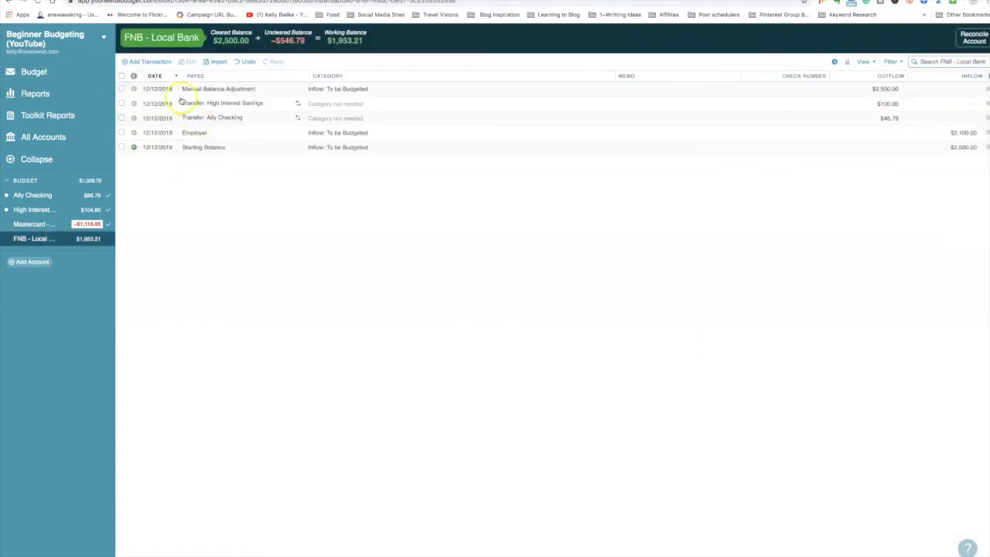
- Start an FNB - Local Bank transaction with payee Century 21, category Rent $850 Due on the 1st and memo Check 1009
left_click(150, 63)
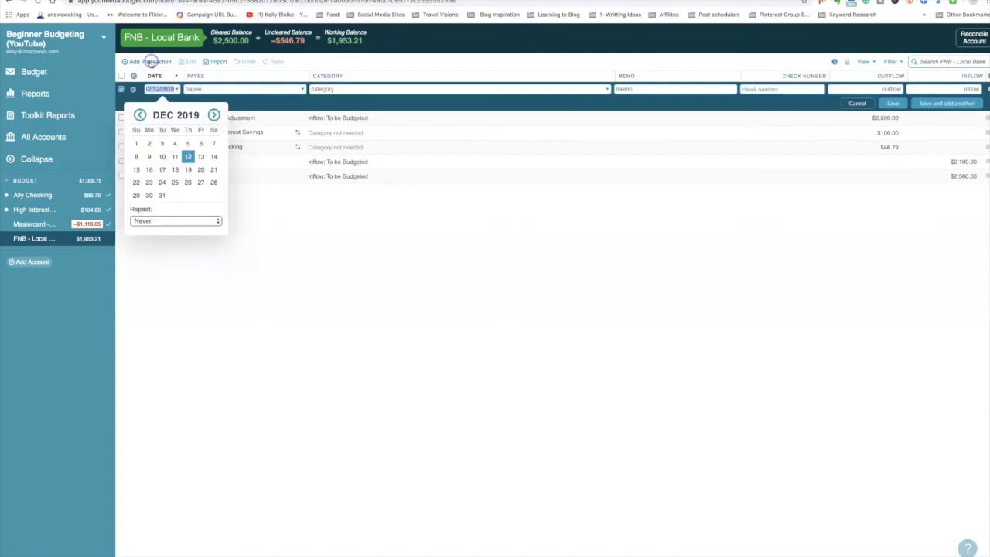
left_click(210, 88)
type("Cent")
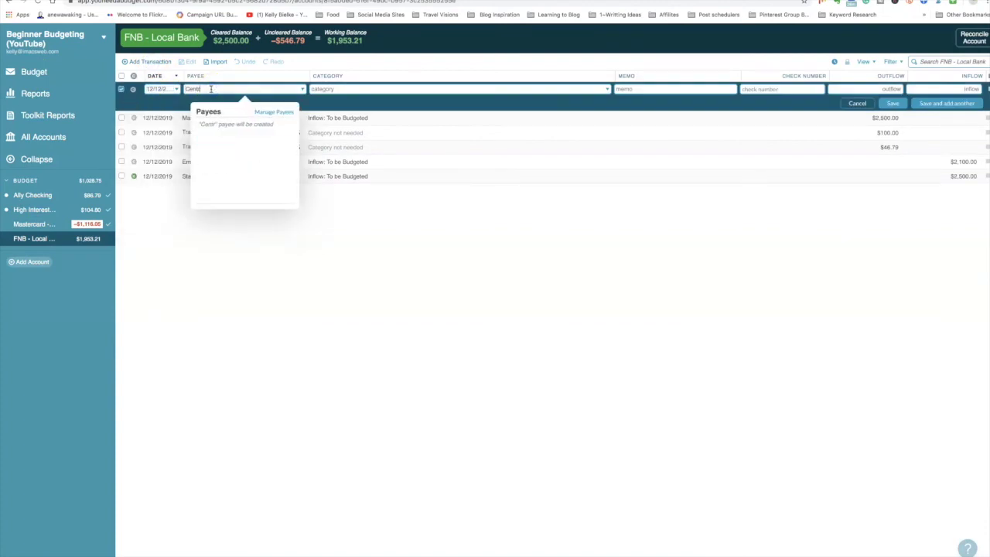
type("ury 21")
key("Tab")
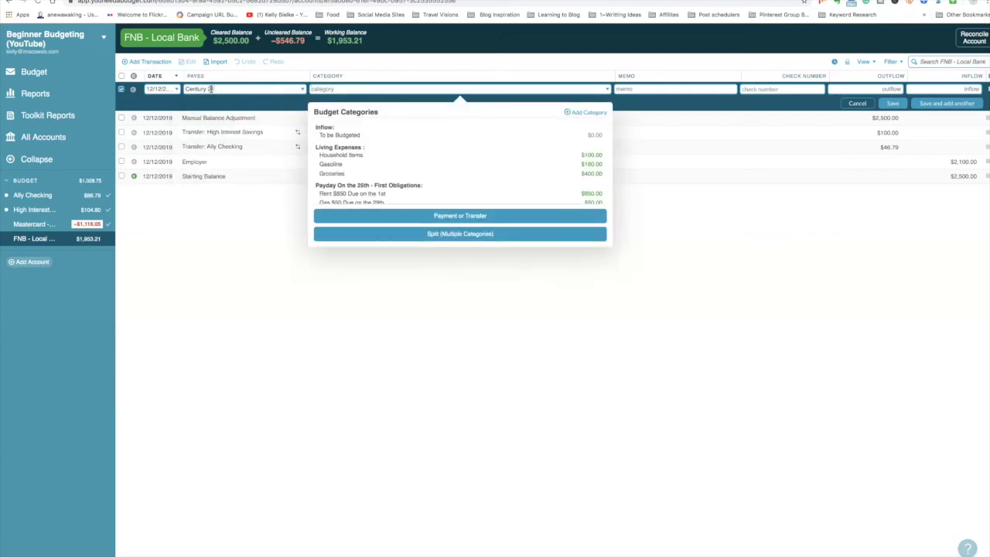
type("Rent")
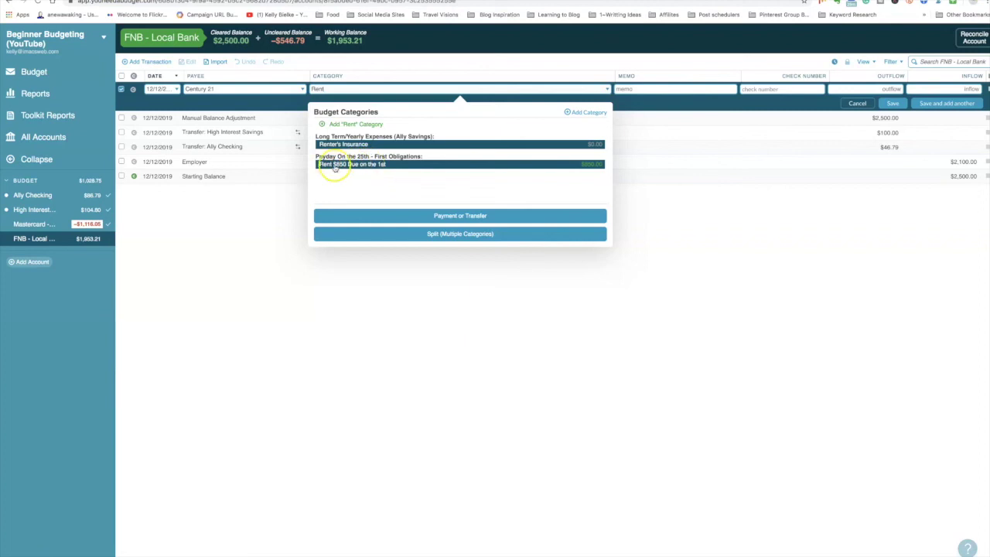
left_click(334, 166)
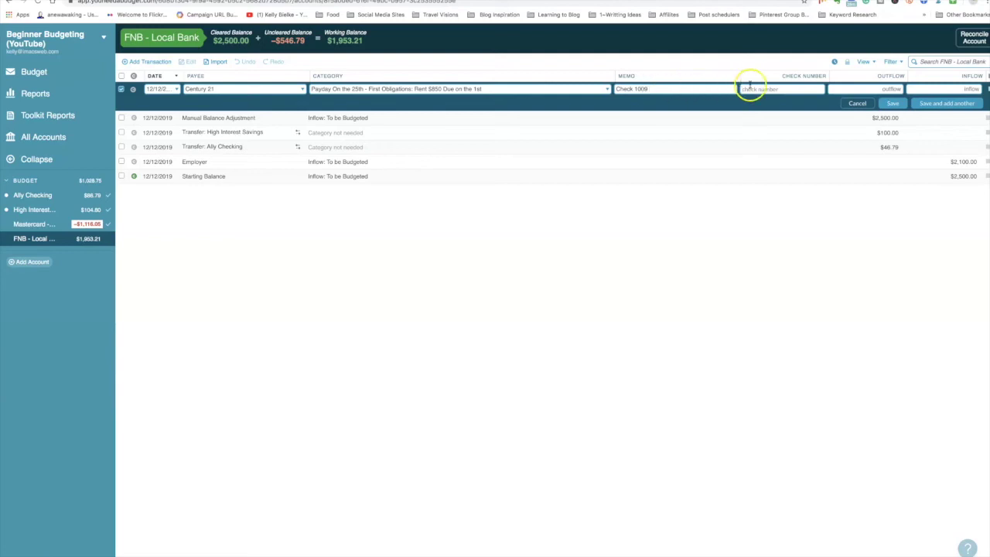
- Enter check number 1009 and an 850 outflow for the Century 21 transaction and save it
left_click(789, 74)
left_click_drag(791, 73, 815, 76)
left_click(775, 89)
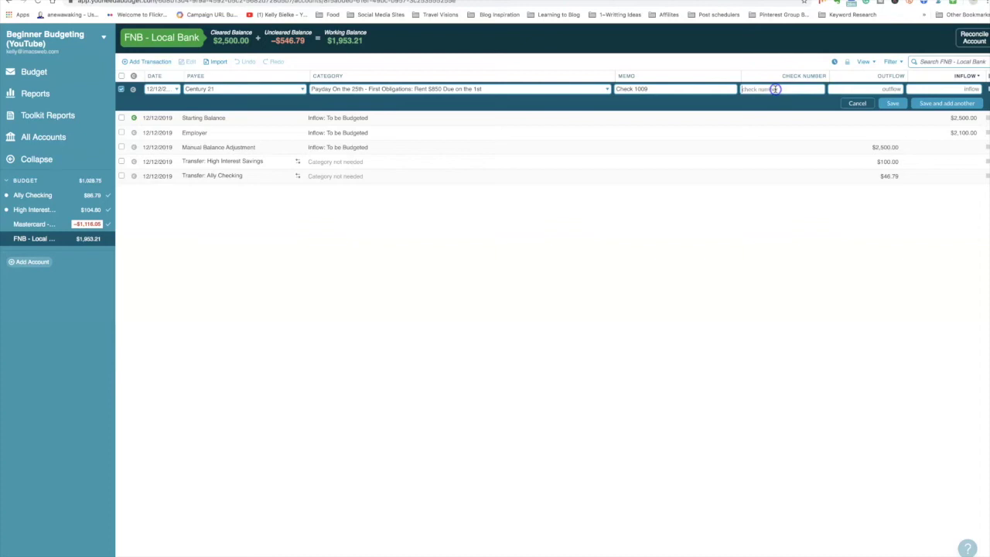
left_click(884, 88)
left_click(893, 103)
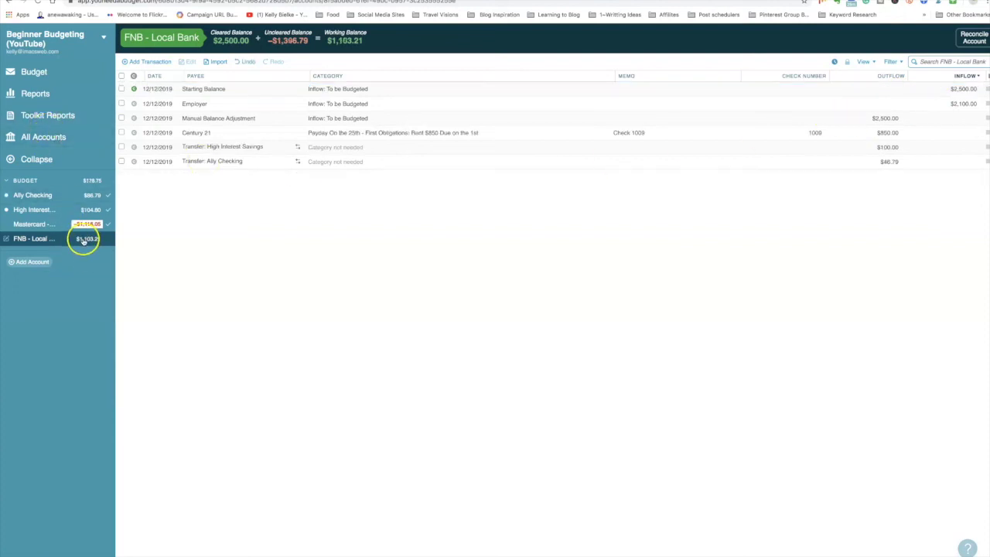
- Review the activity of the Rent $850 Due on the 1st category in the budget and select the Gas $50 category
left_click(37, 72)
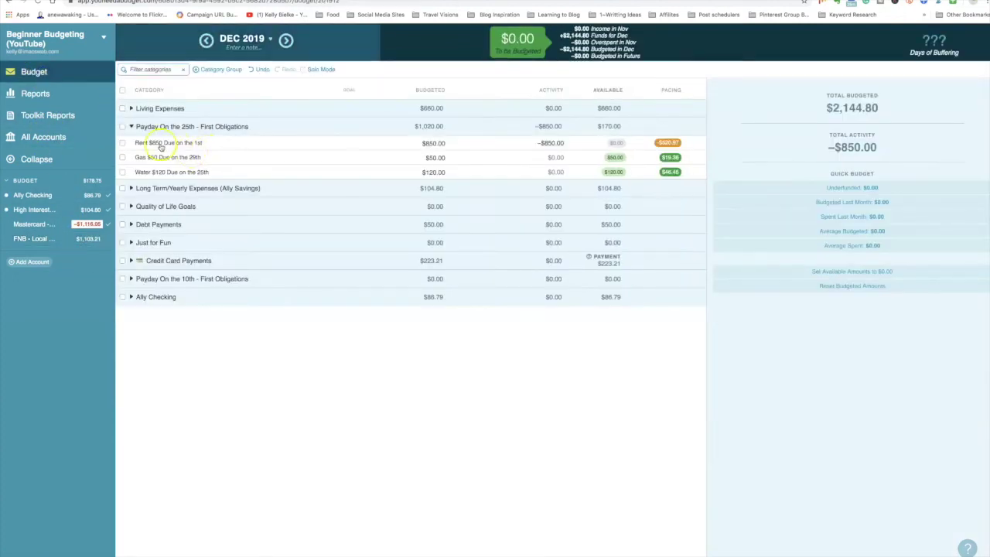
left_click(548, 144)
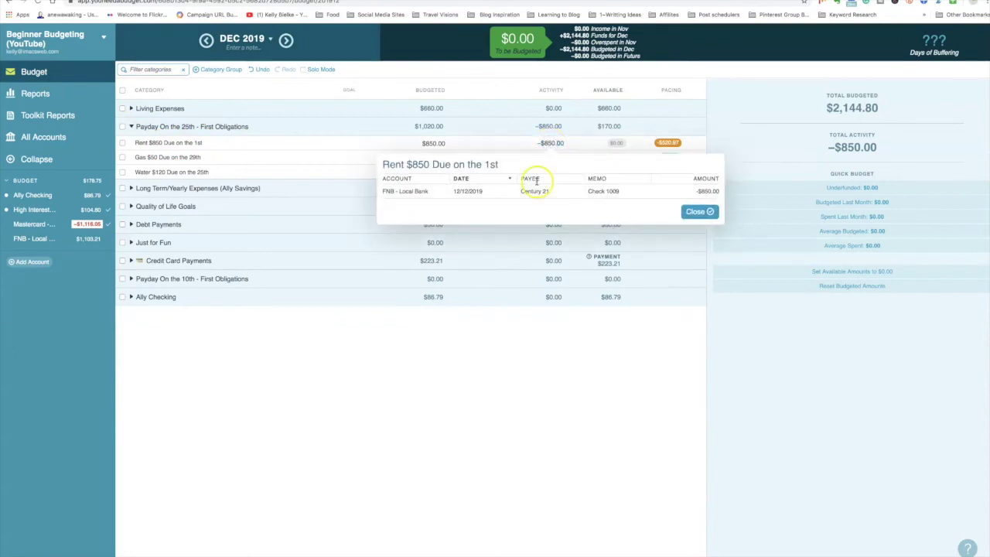
left_click(698, 211)
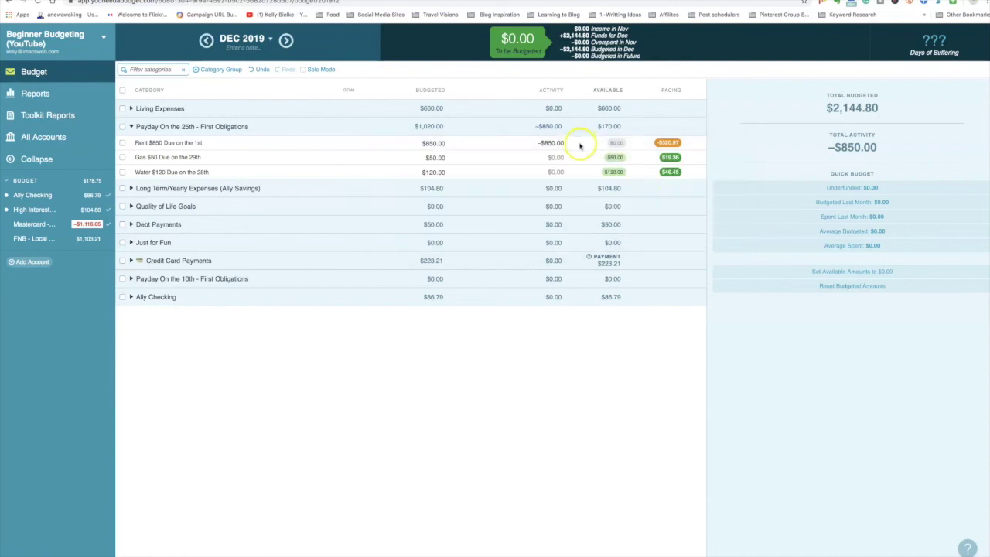
left_click(155, 157)
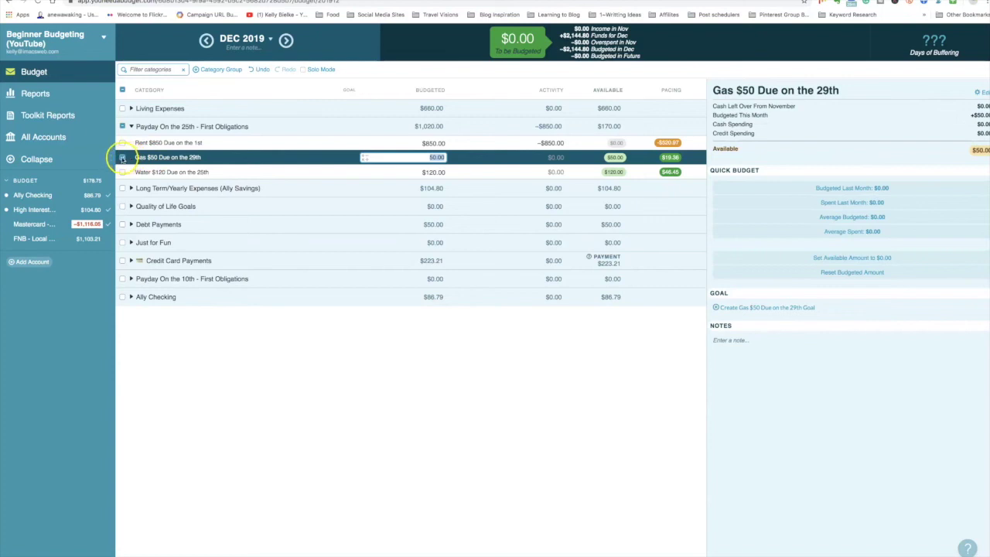
- Start an FNB - Local Bank transaction with payee Uni Gas and category Gas $50 Due on the 29th
left_click(122, 157)
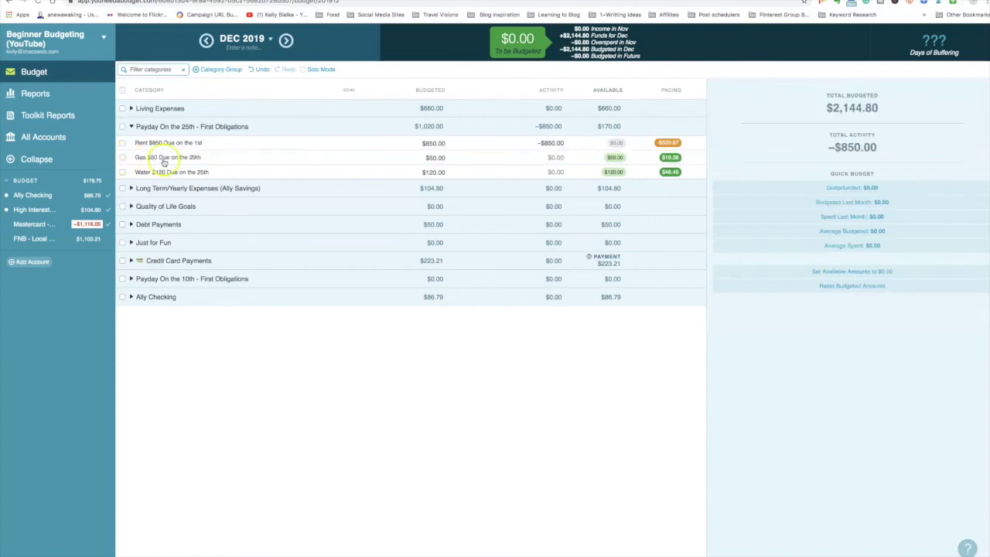
left_click(35, 239)
left_click(149, 61)
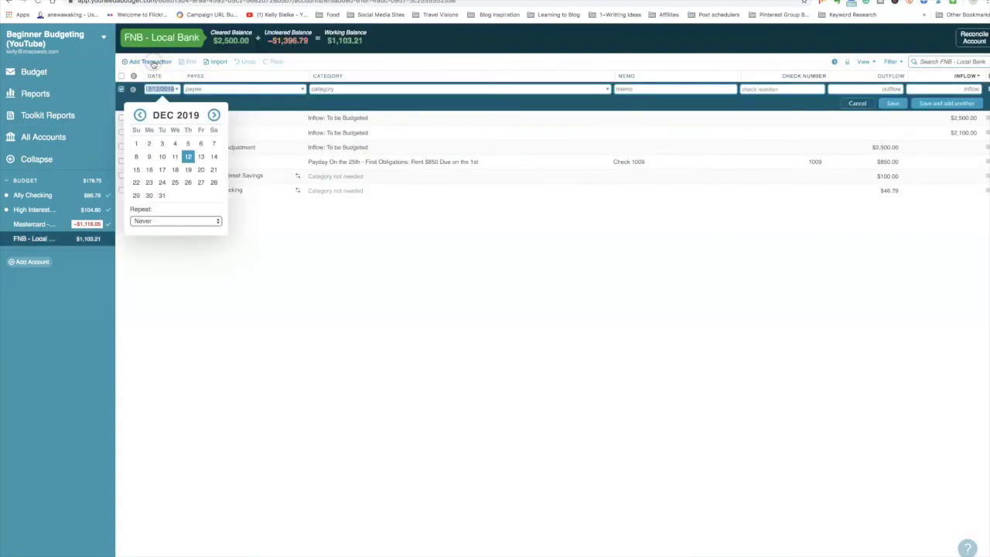
key("Tab")
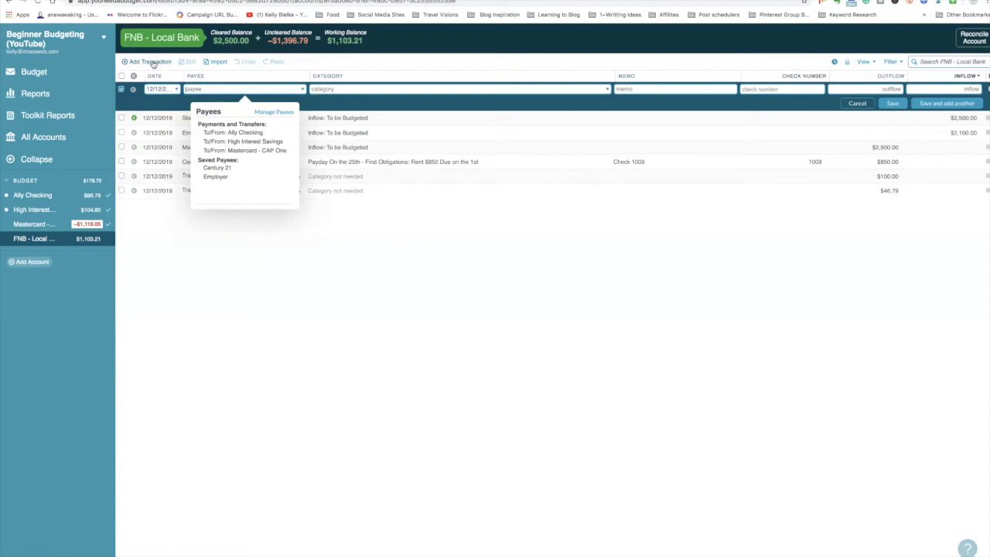
type("Uni Gas")
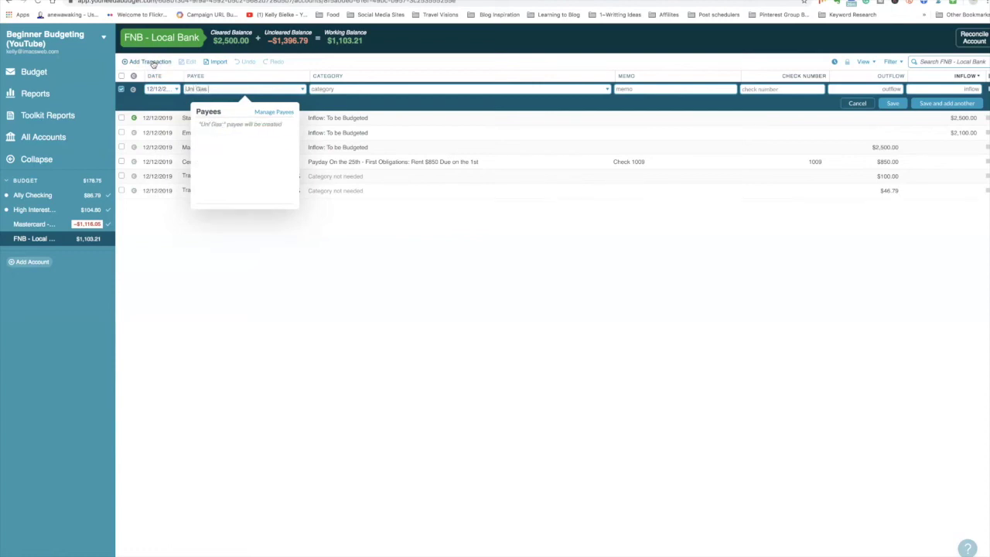
key("Tab")
type("Gas")
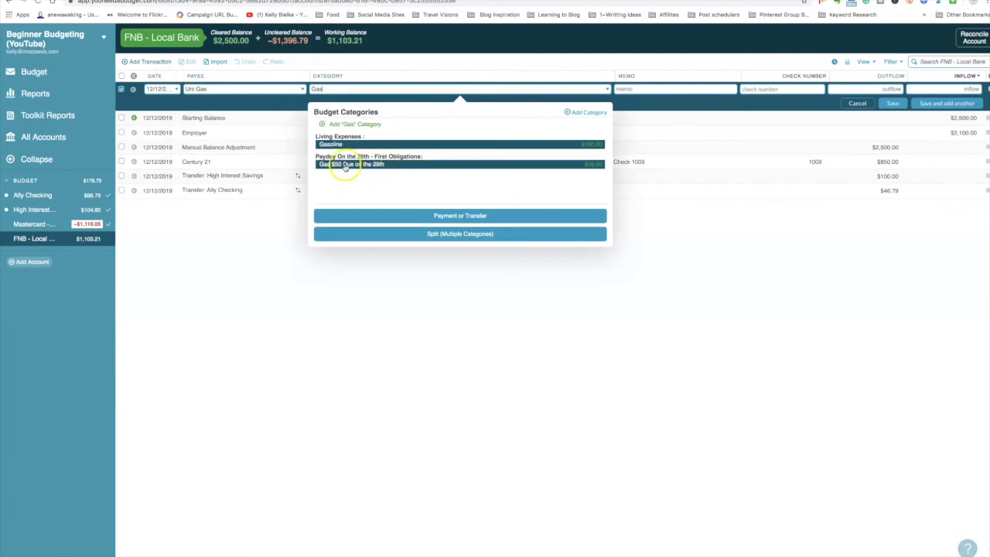
left_click(344, 167)
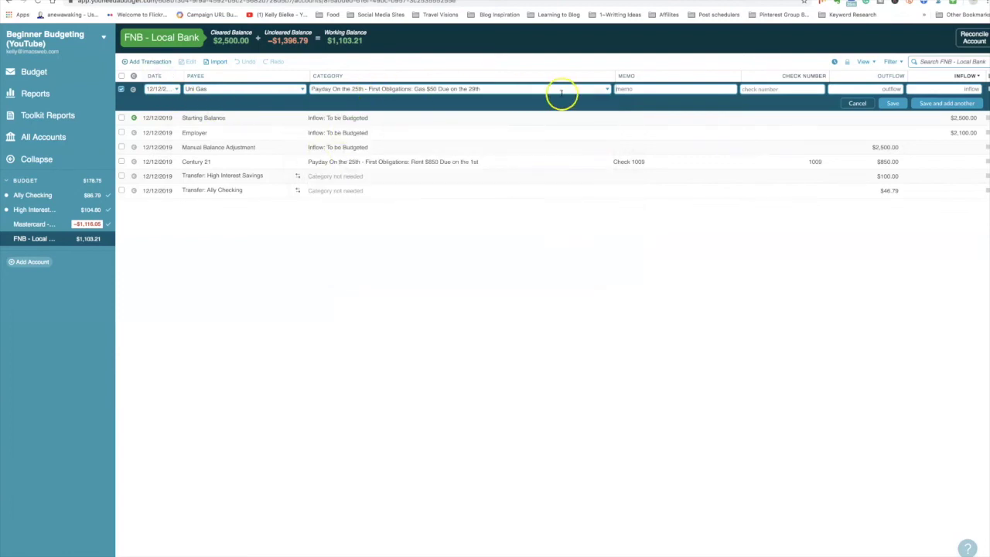
- Add a memo with the online payment confirmation number and a 36.23 outflow to the Uni Gas transaction and save it
left_click(688, 89)
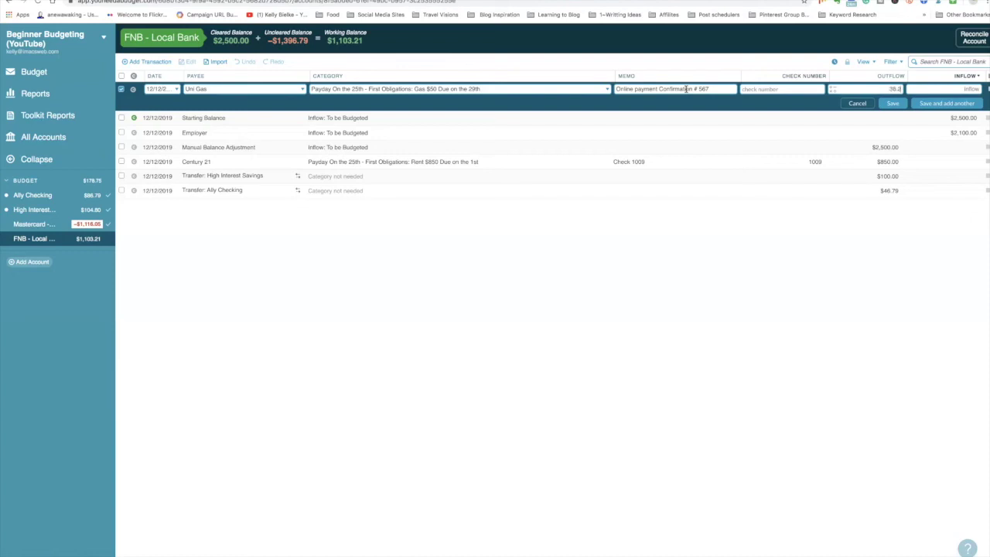
key("Return")
left_click(88, 239)
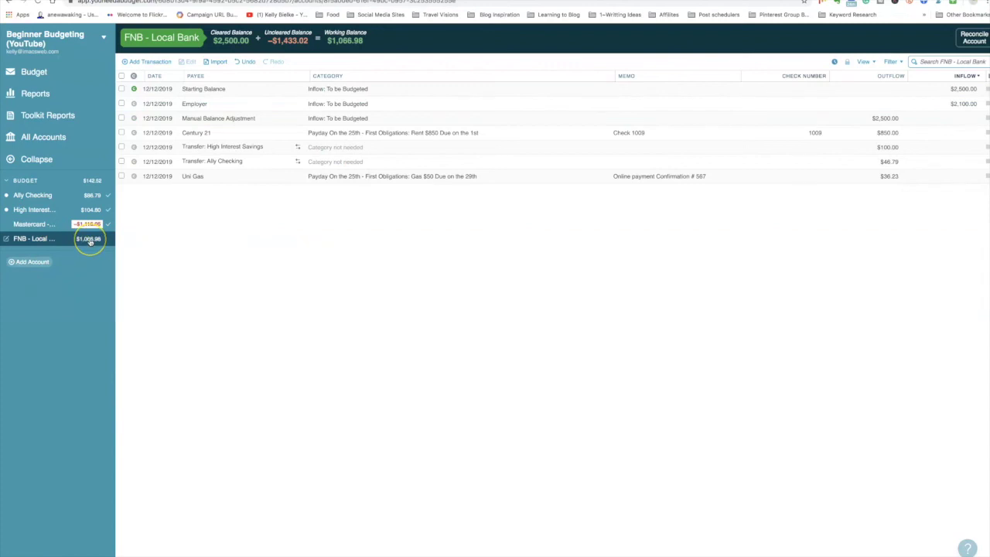
- Review the budgeted, activity and available amounts of the Gas $50 Due on the 29th category in the budget
left_click(33, 71)
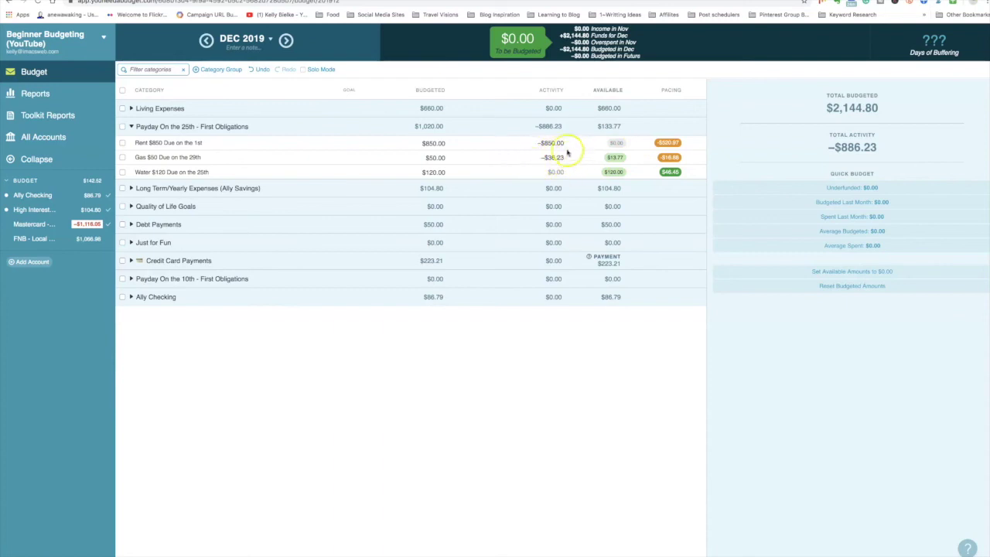
left_click(441, 158)
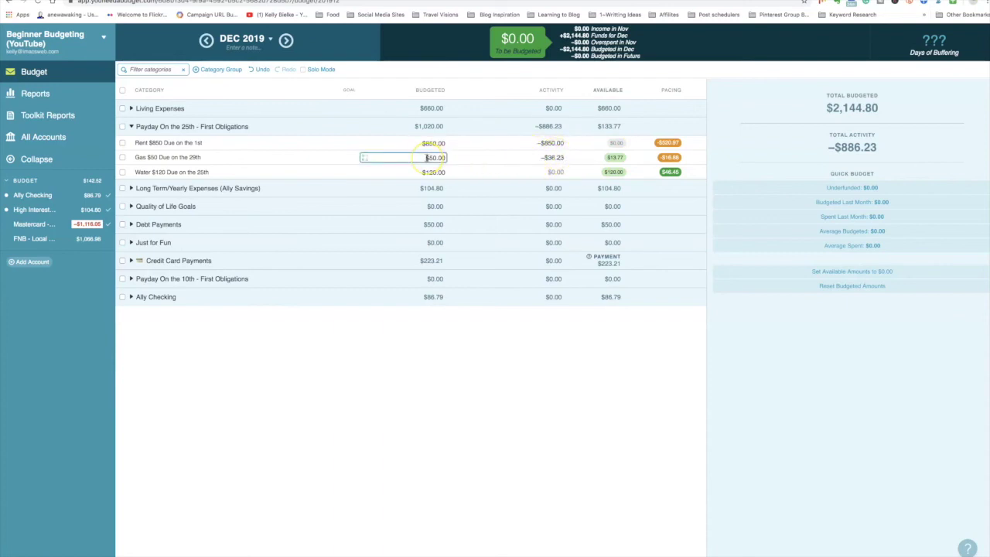
left_click(616, 159)
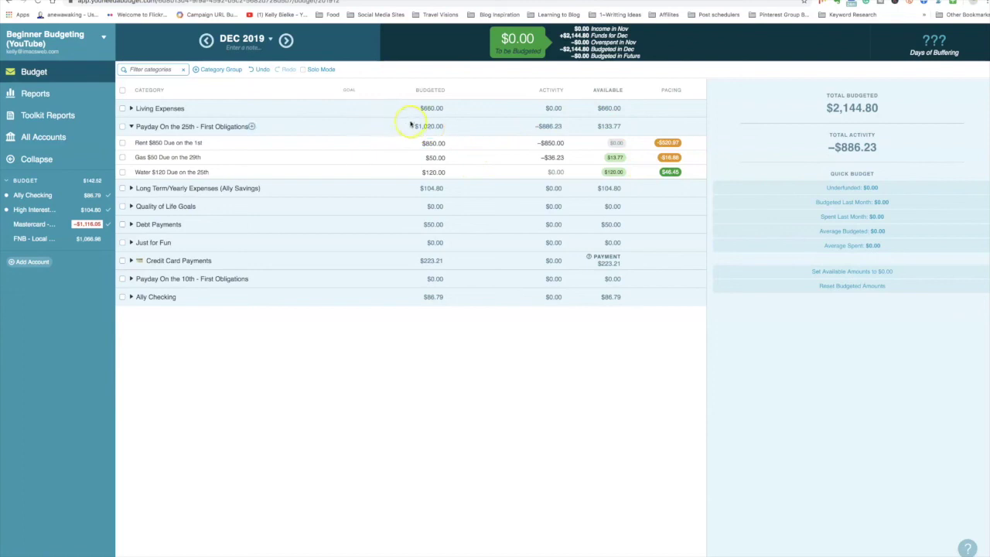
left_click(585, 160)
- Try budgeting $36.23 for the Gas $50 Due on the 29th category and set it back to $50
left_click(432, 157)
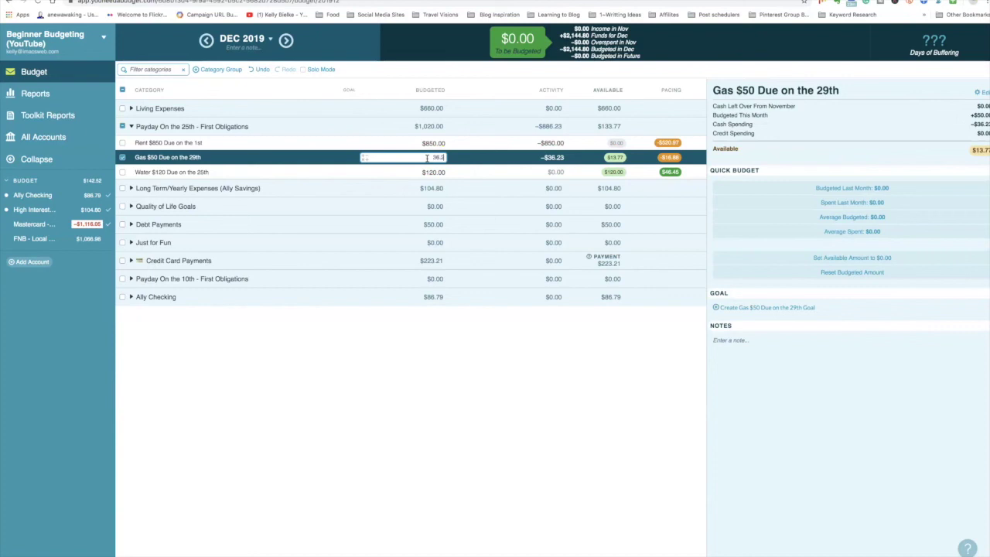
type("36.23")
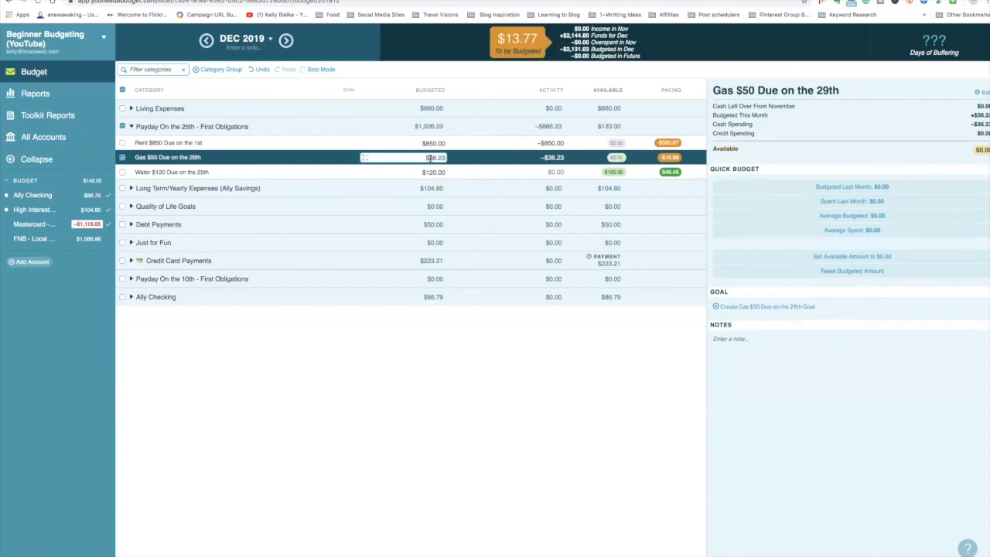
left_click(550, 157)
left_click(618, 157)
left_click(434, 157)
key("Return")
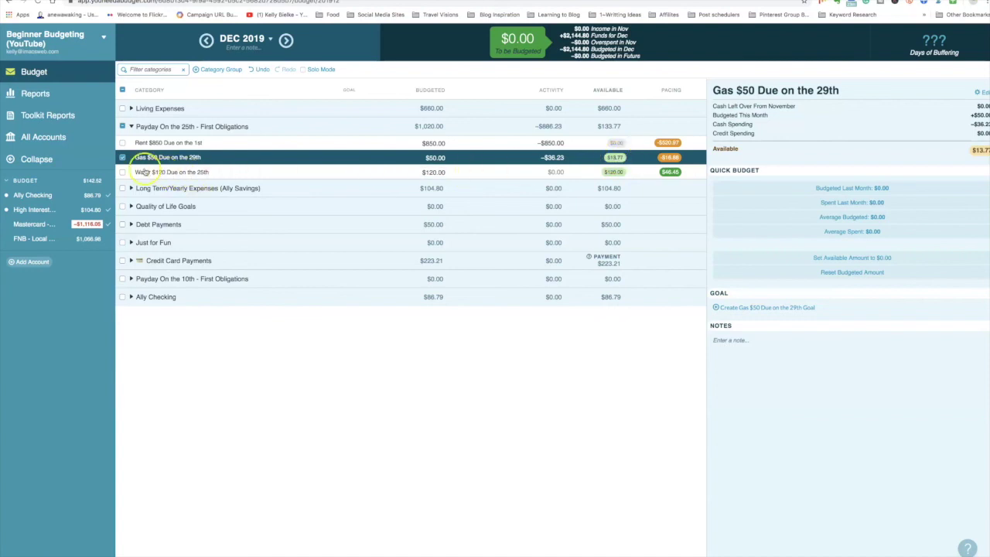
left_click(122, 157)
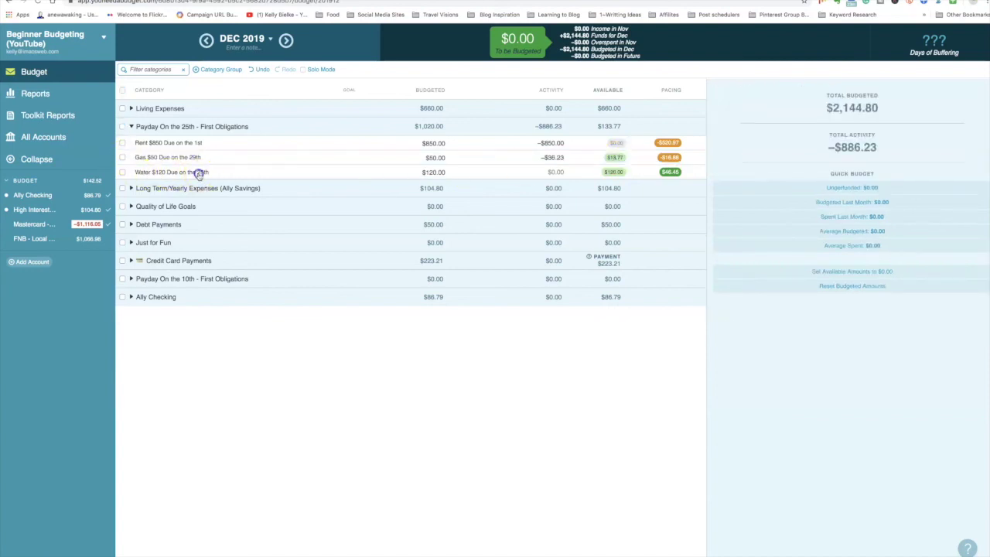
- Record an FNB - Local Bank transaction to City of Kingman with category Water $120 Due on the 25th and a 102.02 outflow
left_click(199, 173)
left_click(35, 240)
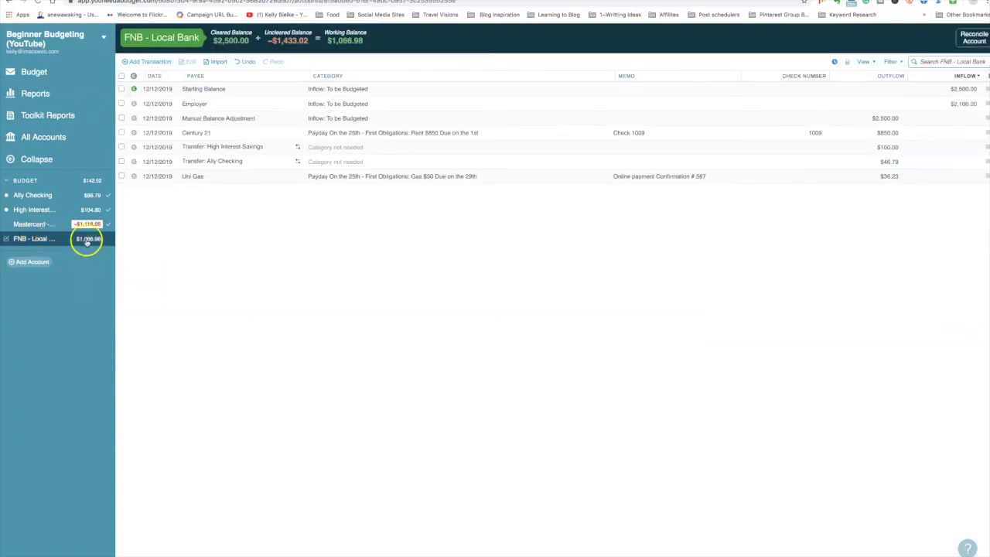
left_click(147, 61)
key("Tab")
type("City of Kingman")
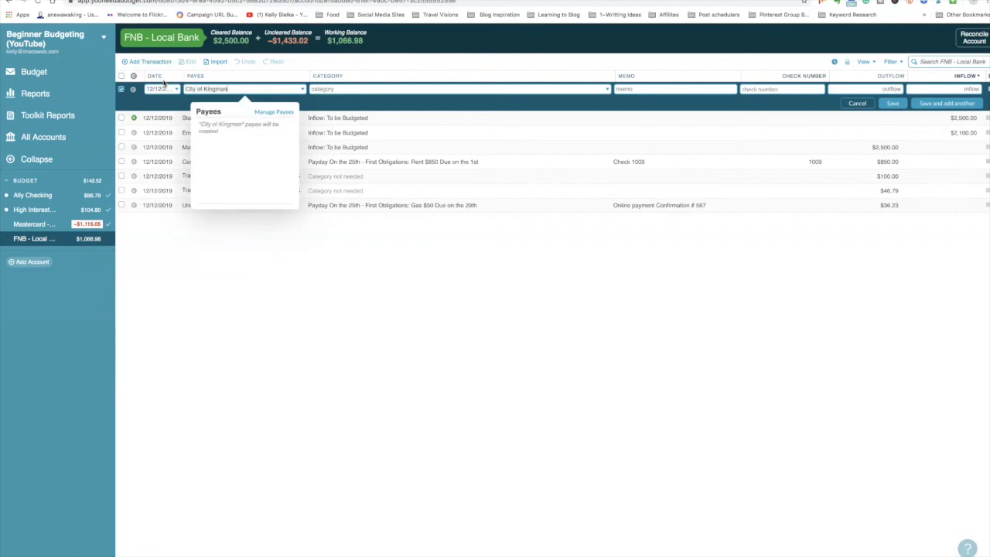
key("Tab")
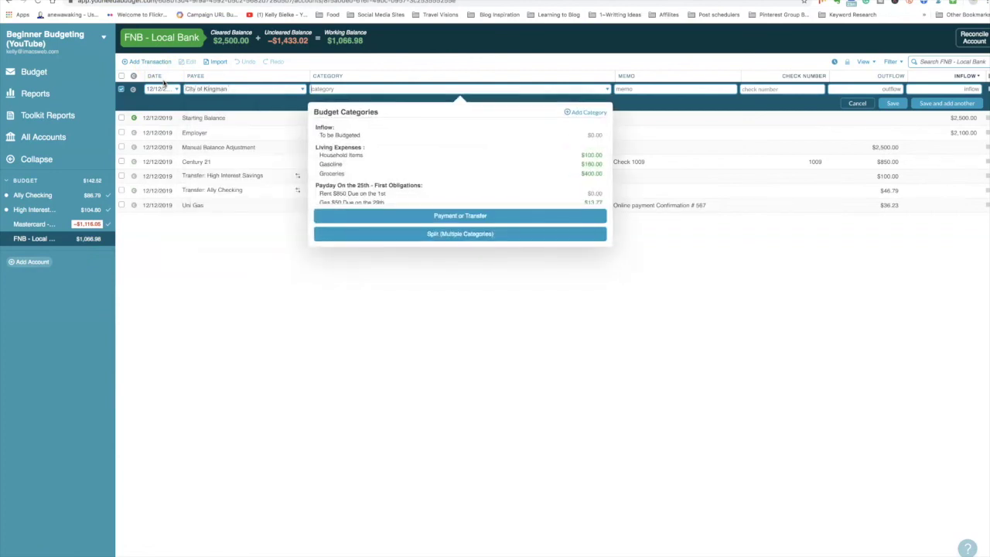
type("Wat")
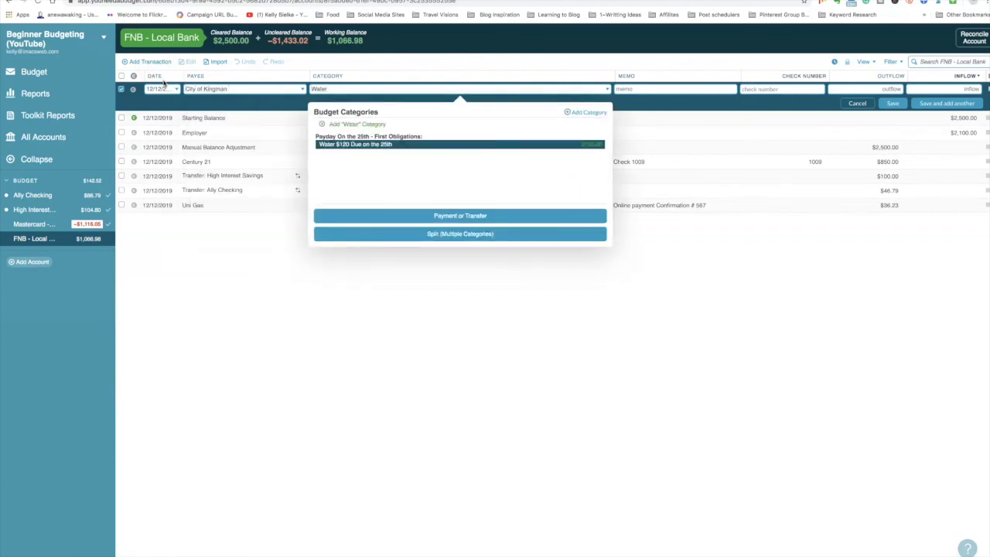
type("er")
key("Tab")
left_click(884, 89)
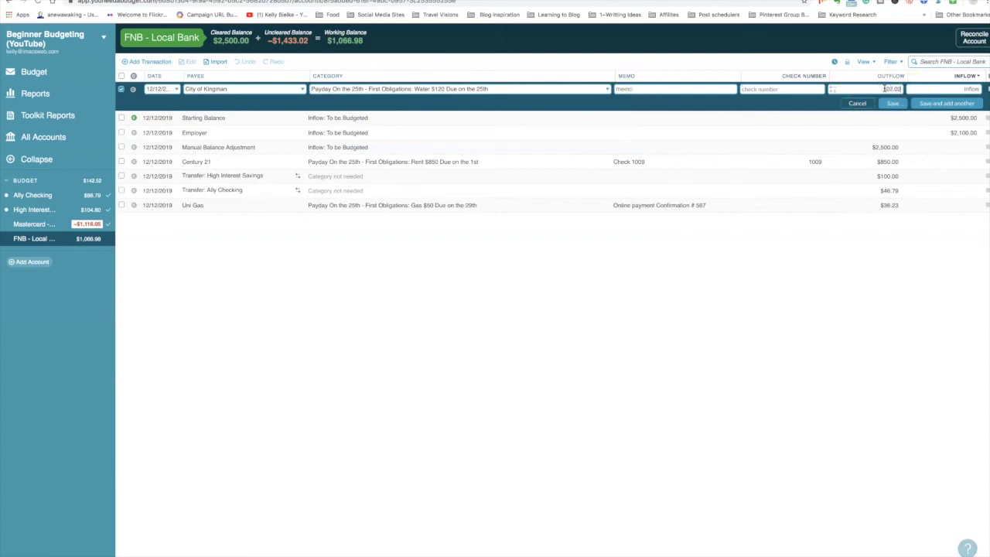
key("Return")
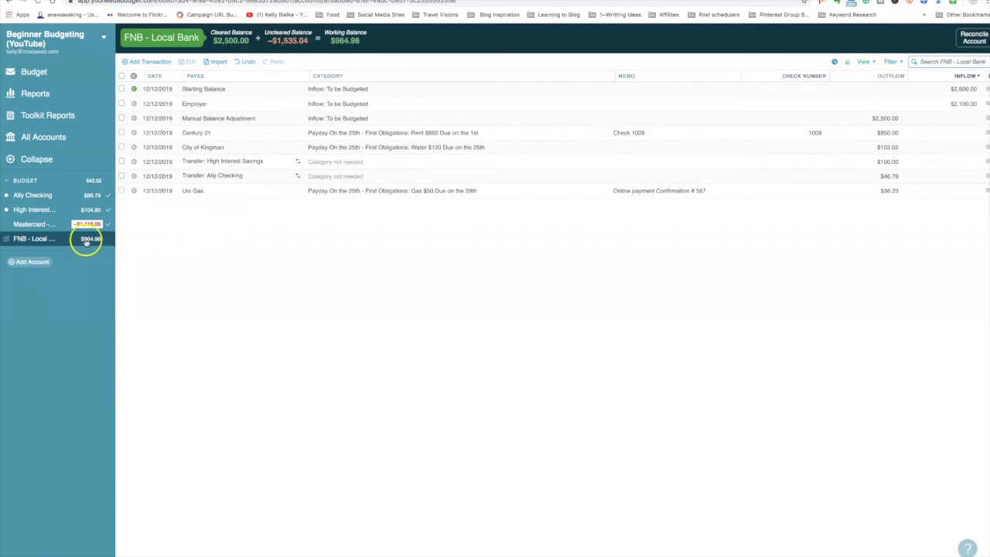
- Review the Living Expenses and Payday On the 25th groups in December 2019 and their carried-over amounts in January 2020
left_click(39, 74)
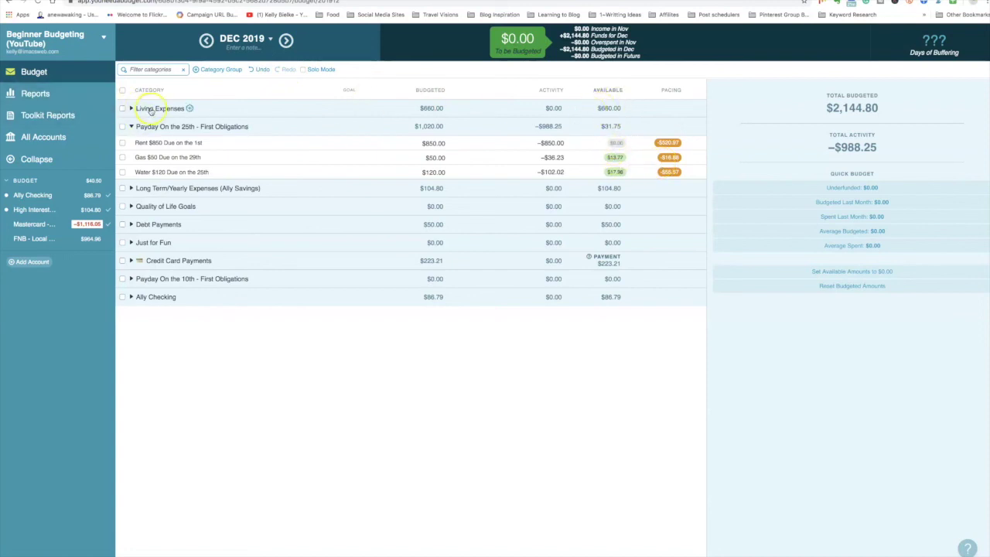
left_click(131, 108)
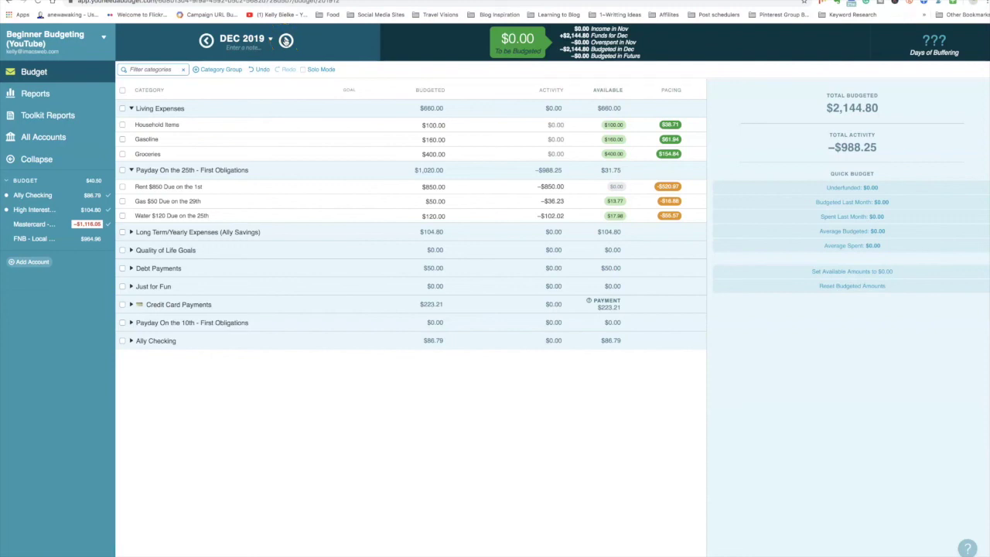
left_click(286, 41)
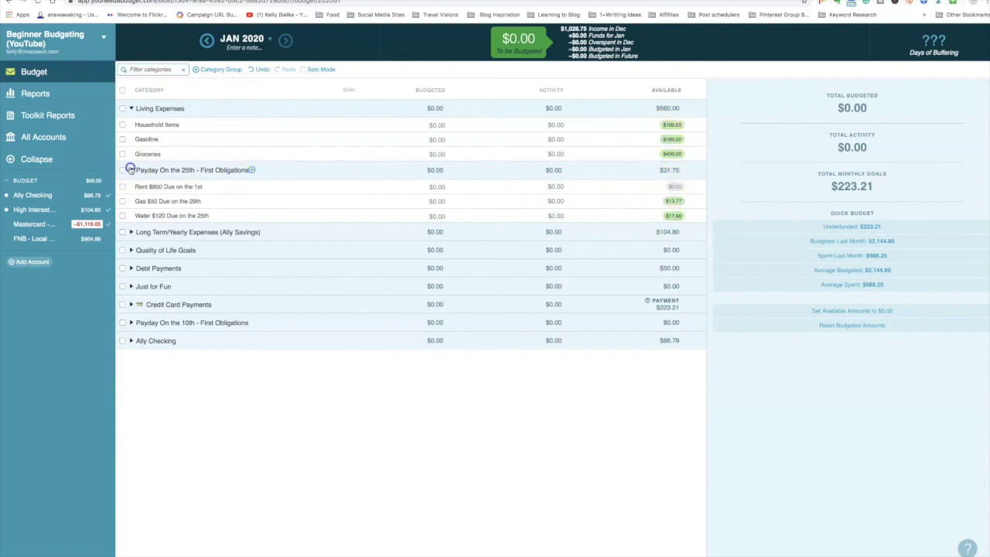
left_click(131, 109)
left_click(131, 127)
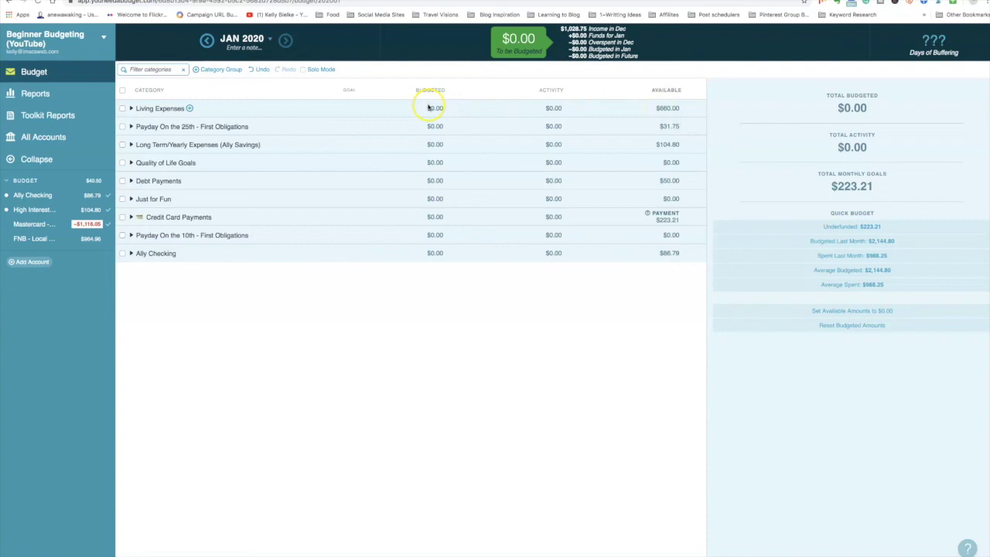
- Examine the December 2019 budgeted amount and payoff goal of the Mastercard - CAP One credit card category
left_click(207, 41)
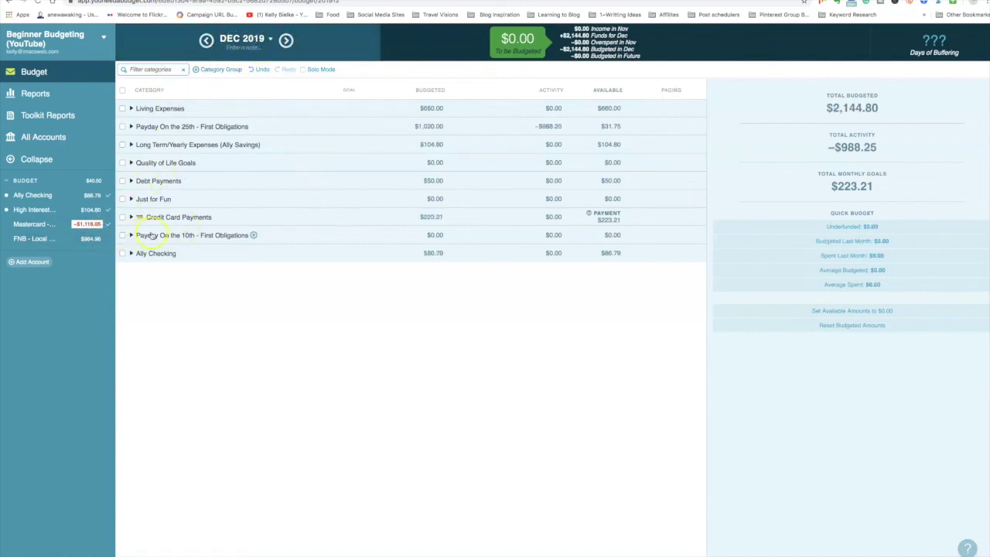
left_click(132, 218)
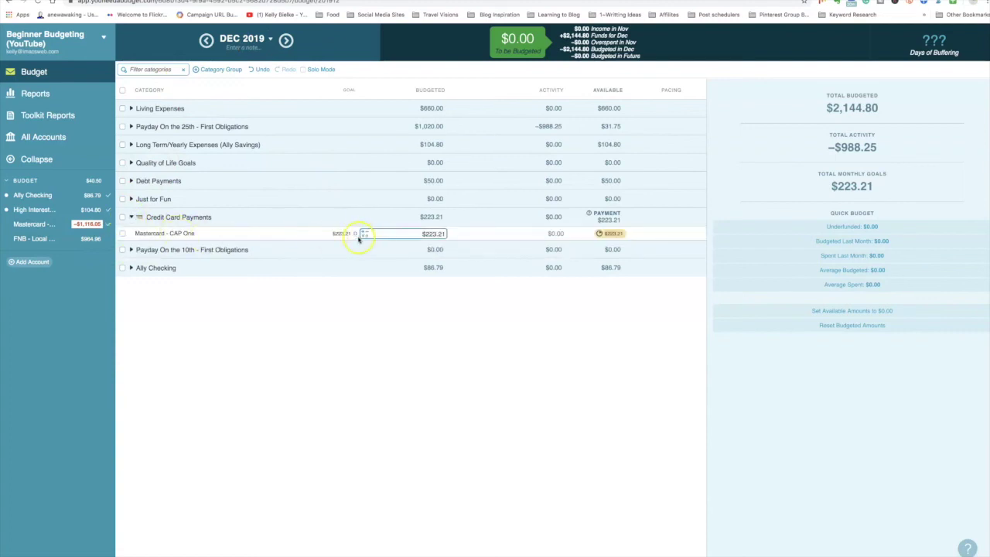
left_click(435, 233)
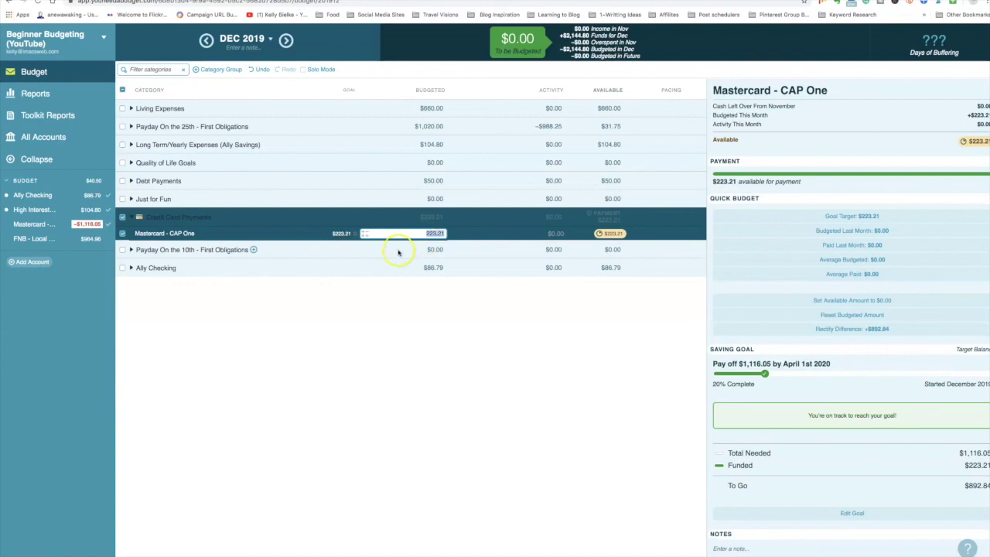
key("Return")
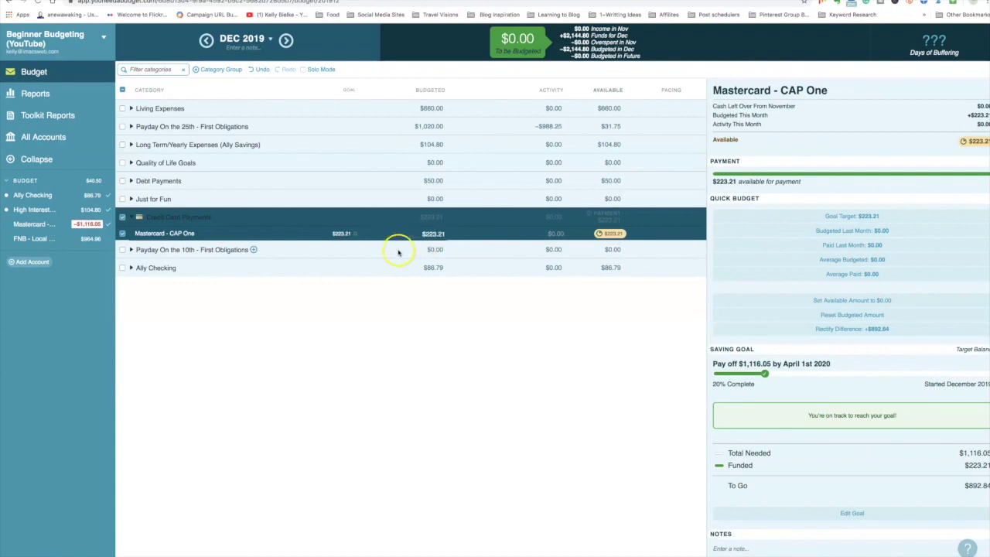
- Record an FNB - Local Bank payment to Mastercard - CAP One with a 223.21 outflow
left_click(33, 239)
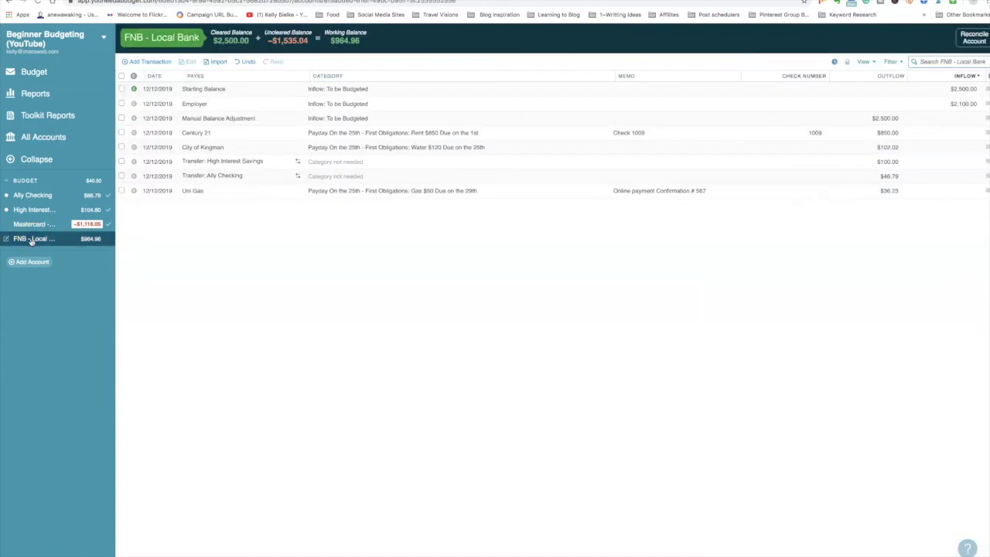
left_click(147, 62)
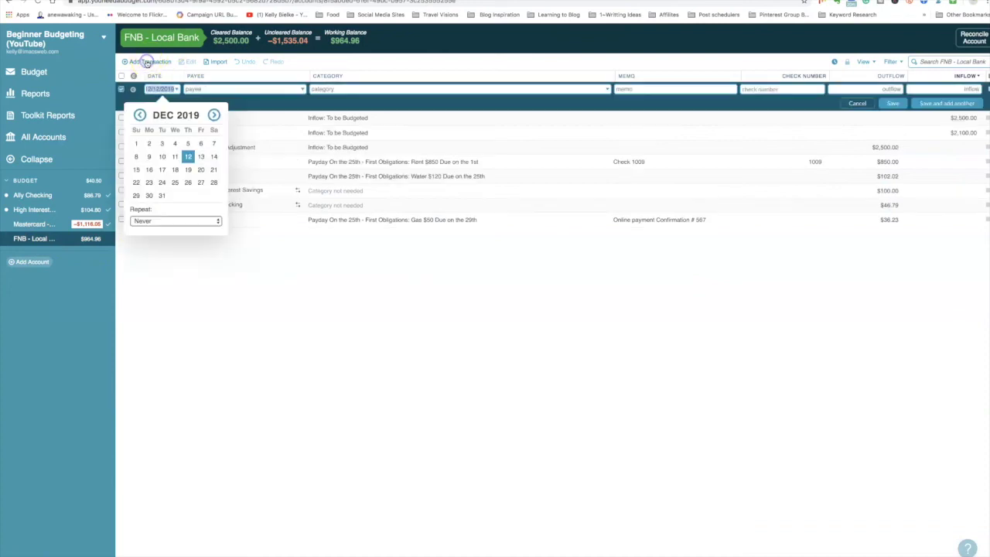
key("Tab")
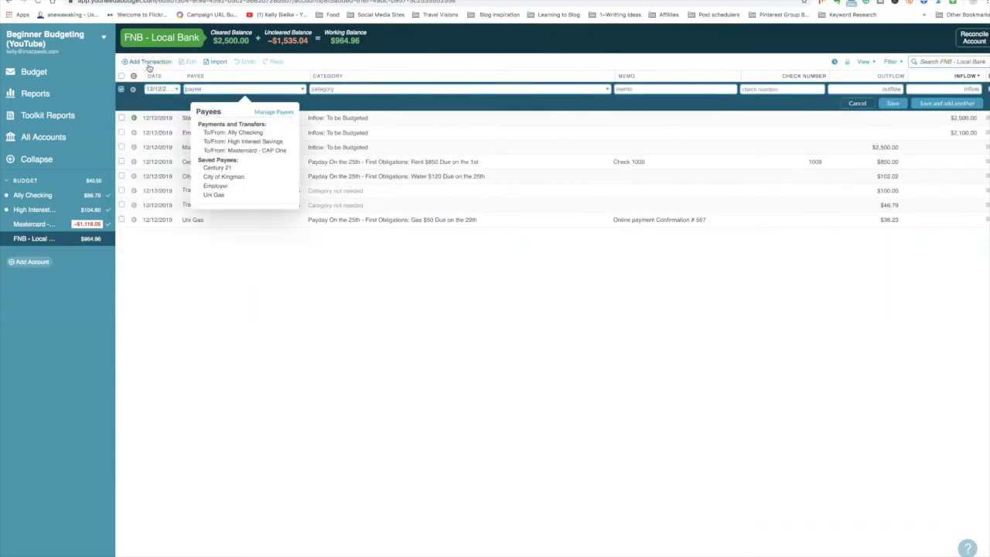
type("Payment")
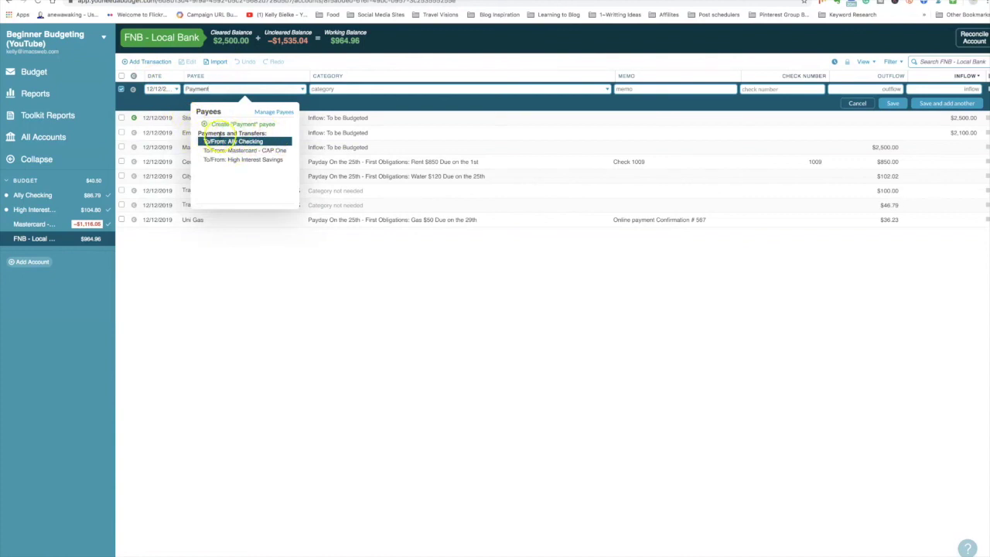
left_click(243, 151)
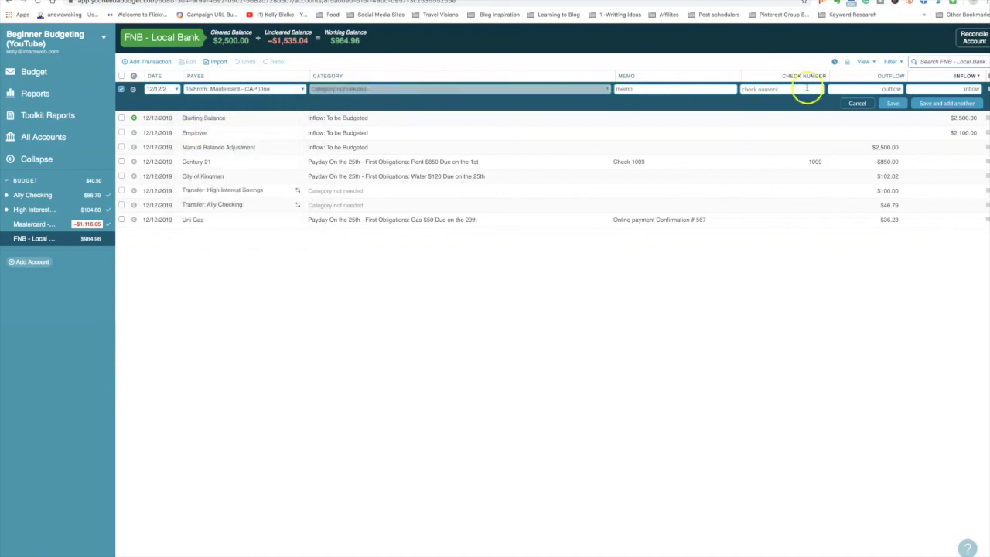
left_click(862, 89)
type("223.21")
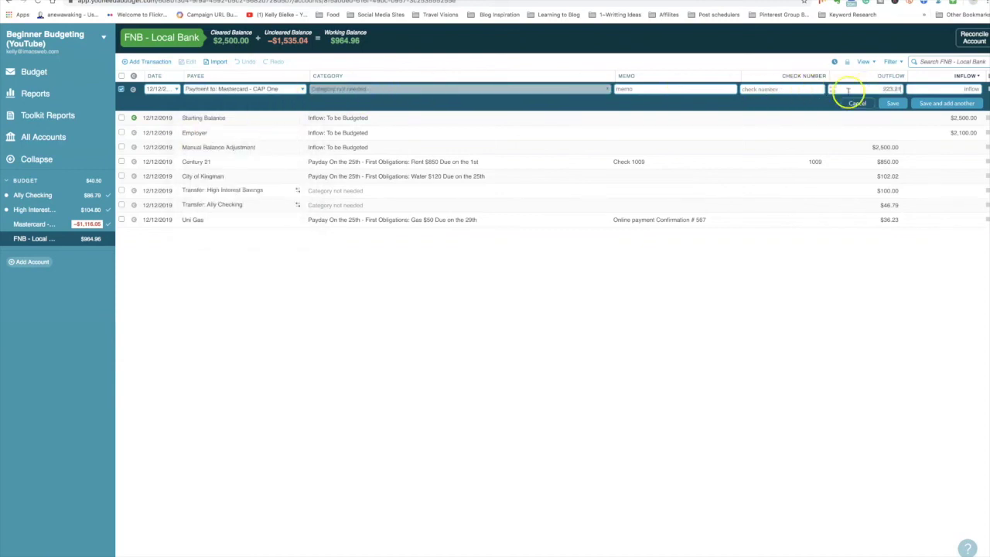
left_click(892, 103)
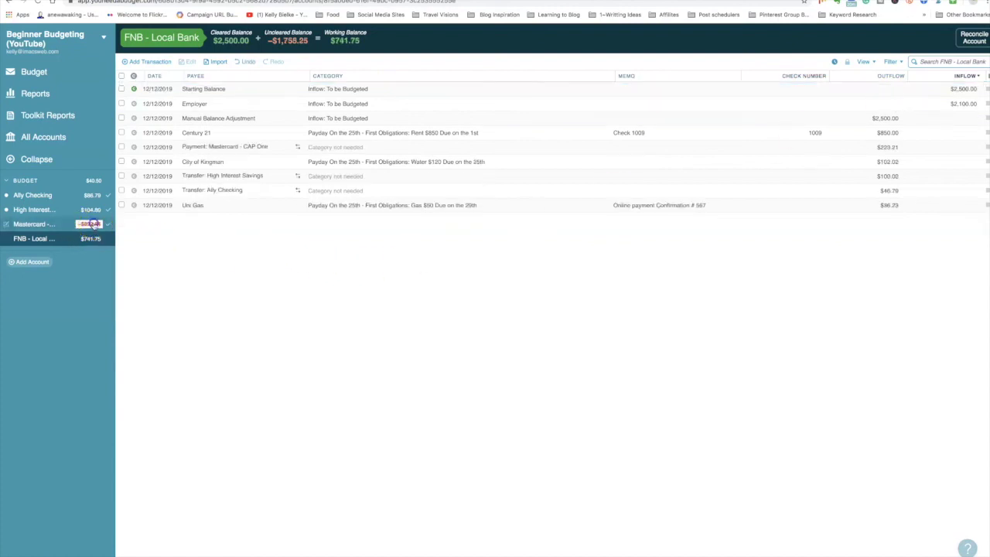
- Review the payment in the Mastercard - CAP One account and the card category's December 2019 activity and payoff goal progress
left_click(92, 224)
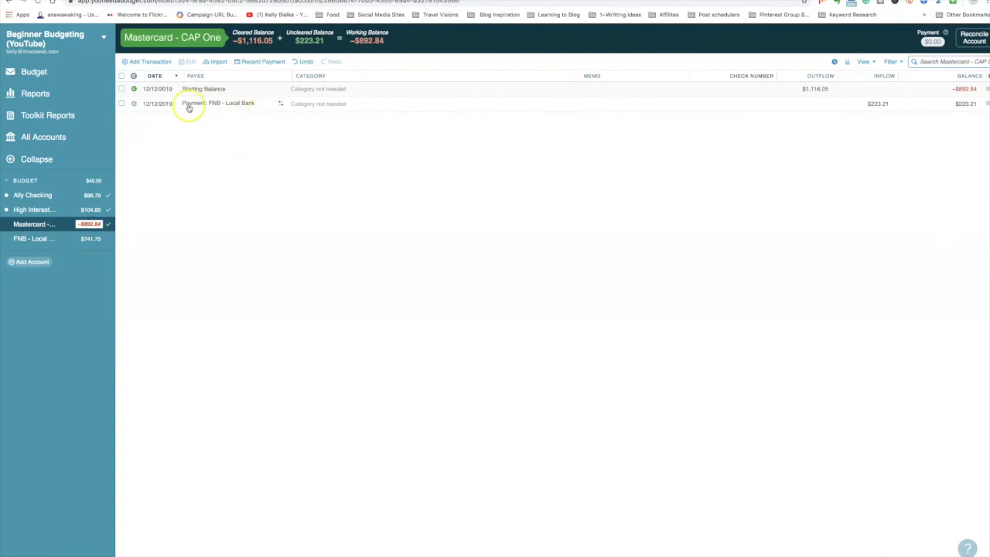
left_click(33, 72)
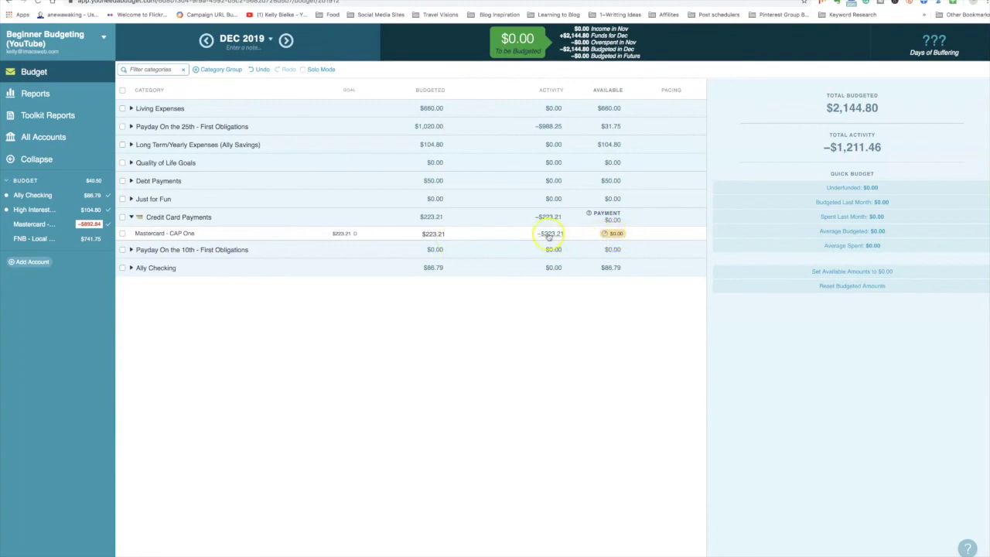
left_click(612, 234)
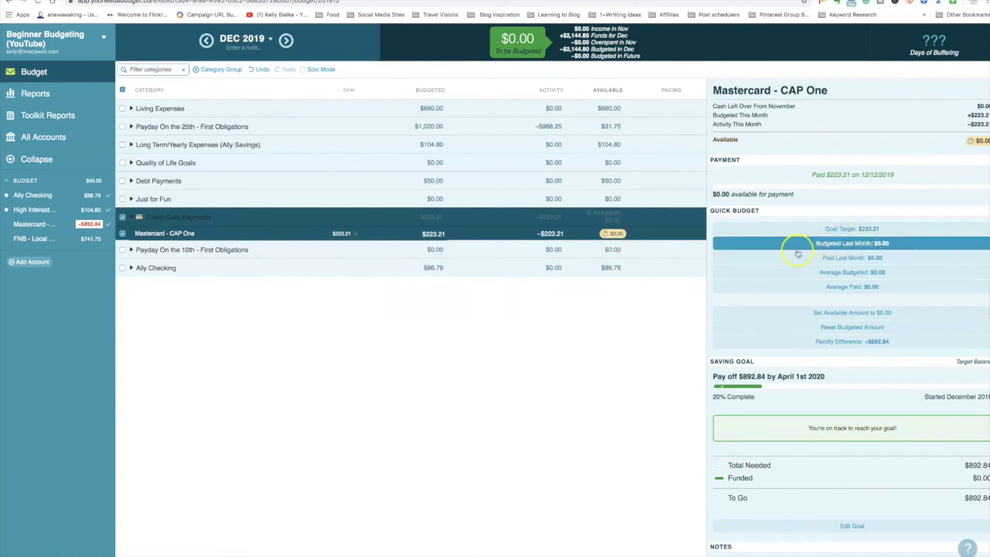
double_click(716, 396)
scroll(780, 399, "down", 2)
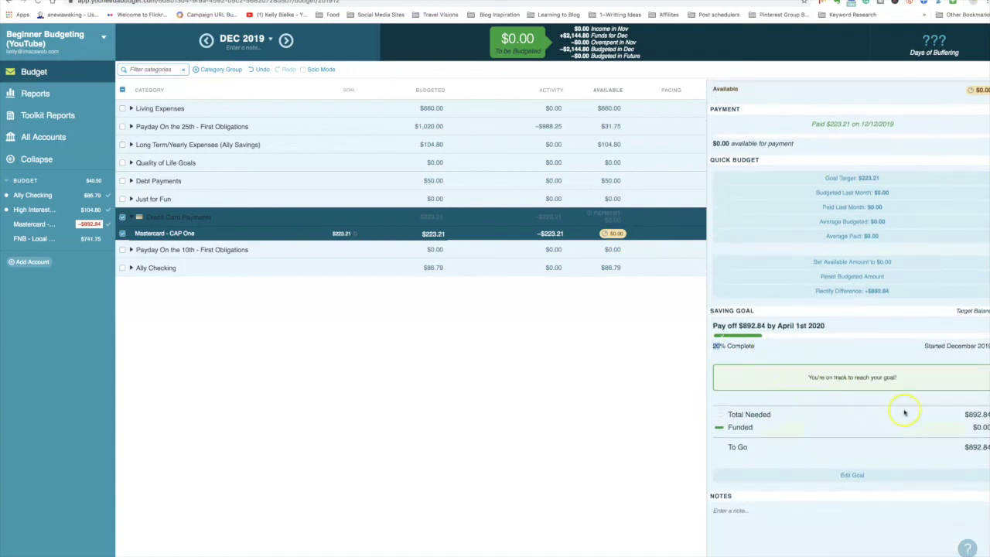
left_click(778, 419)
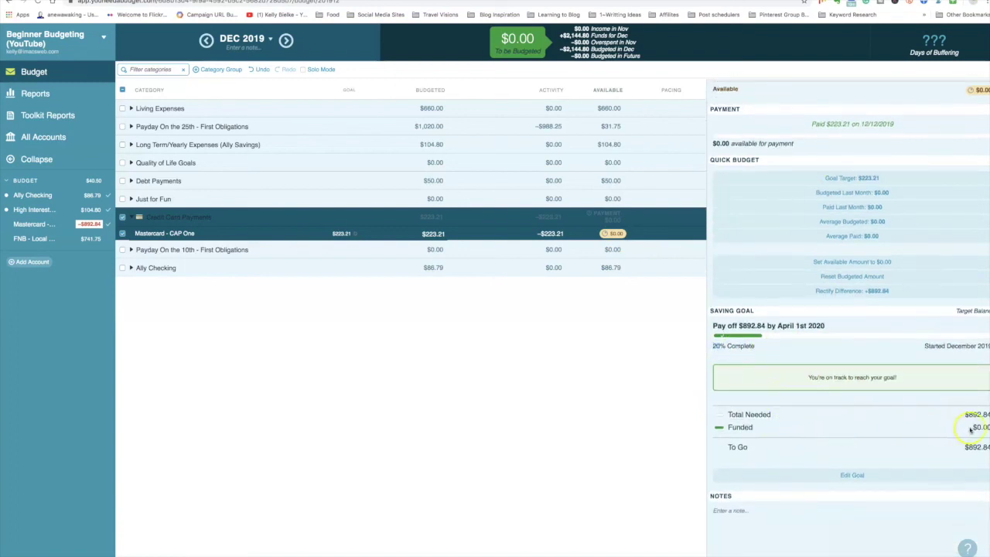